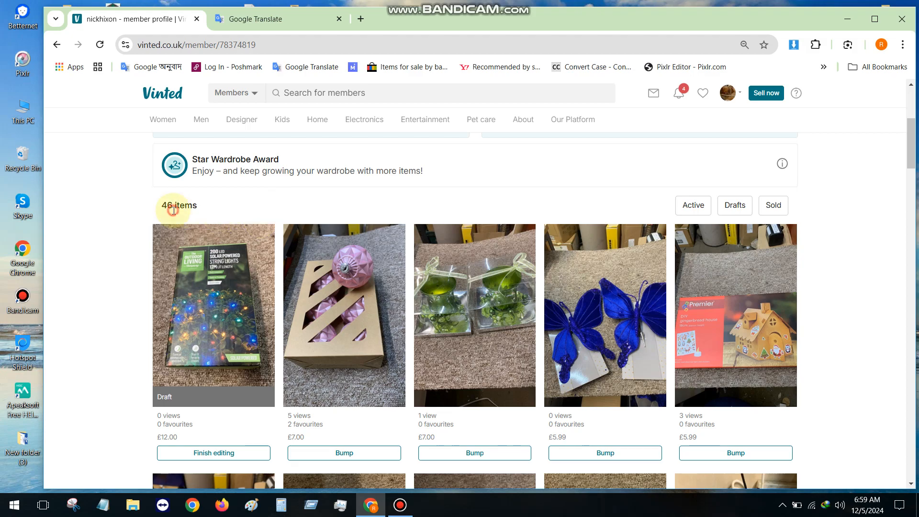
Look through the member's wardrobe of listed items down to the sold string lights at the end.
{"action": "triple_click", "coordinate": [174, 209]}
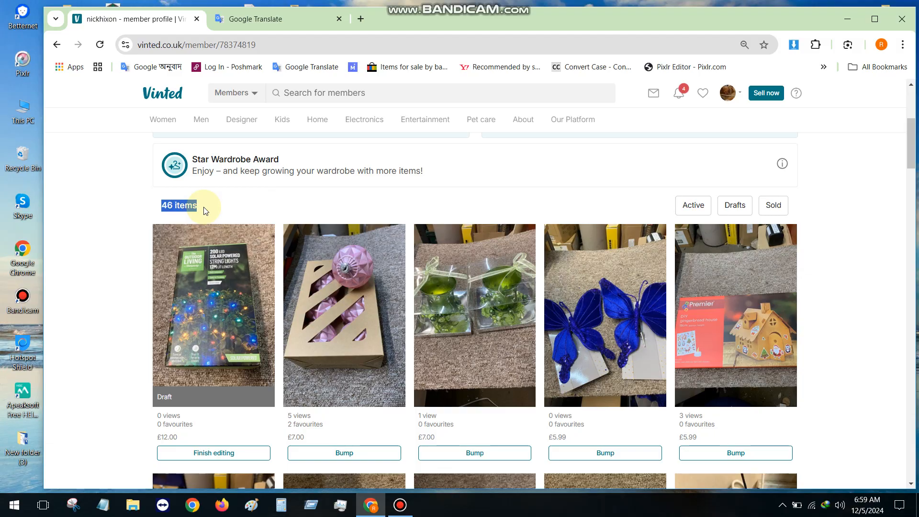
{"action": "scroll", "coordinate": [635, 269], "scroll_direction": "down", "scroll_amount": 5}
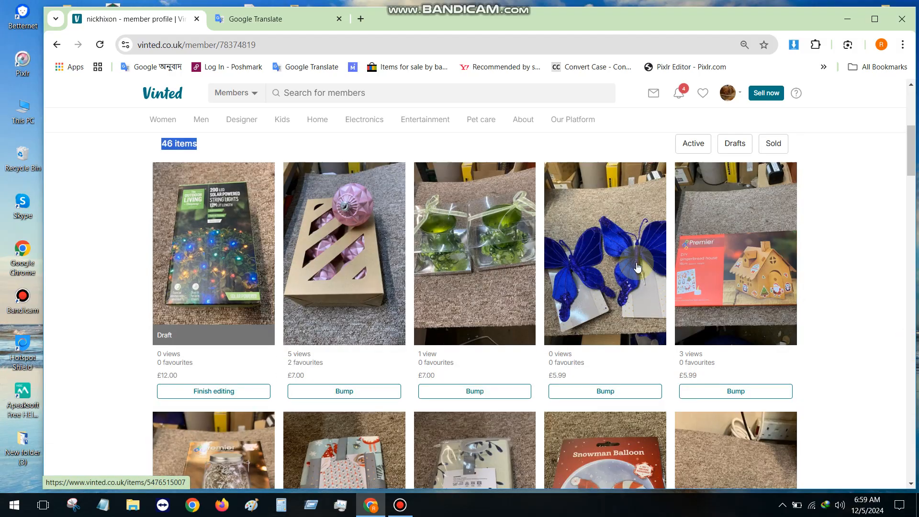
{"action": "left_click", "coordinate": [874, 19]}
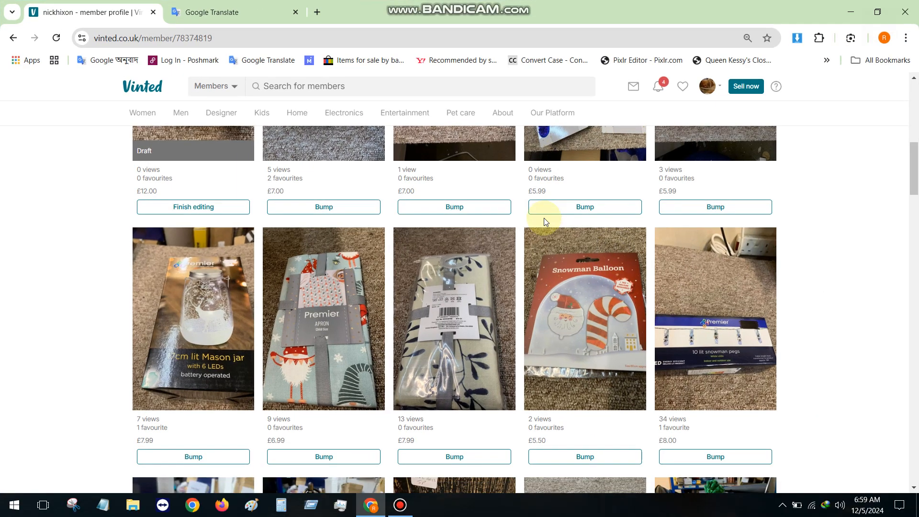
{"action": "scroll", "coordinate": [425, 259], "scroll_direction": "down", "scroll_amount": 3}
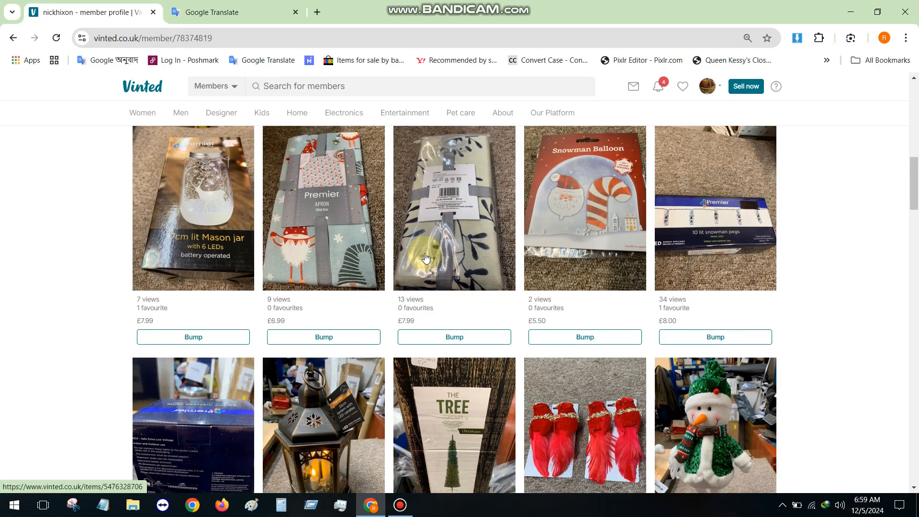
{"action": "scroll", "coordinate": [425, 258], "scroll_direction": "down", "scroll_amount": 5}
{"action": "scroll", "coordinate": [426, 258], "scroll_direction": "down", "scroll_amount": 18}
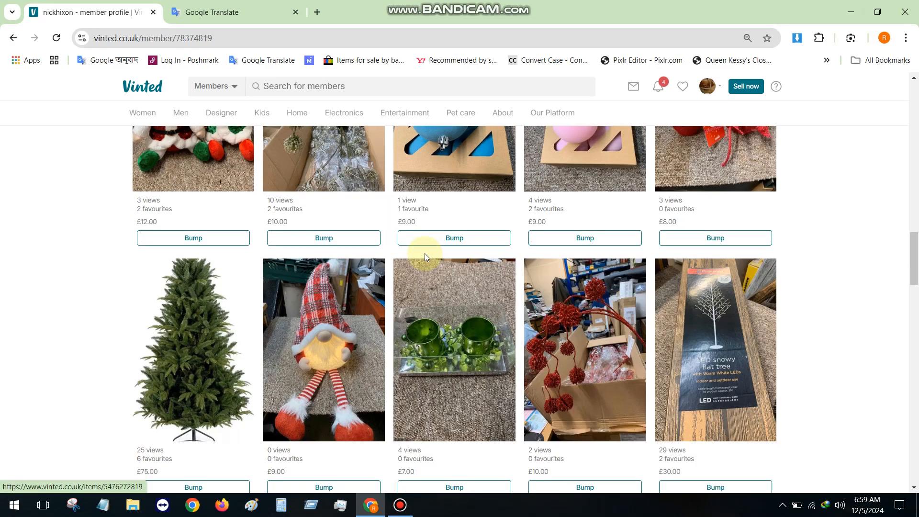
{"action": "scroll", "coordinate": [426, 258], "scroll_direction": "down", "scroll_amount": 10}
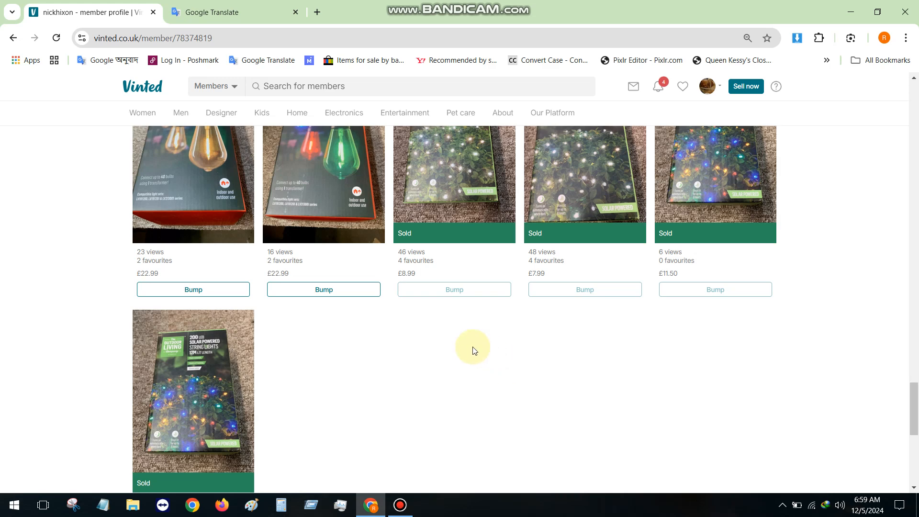
{"action": "scroll", "coordinate": [474, 350], "scroll_direction": "up", "scroll_amount": 2}
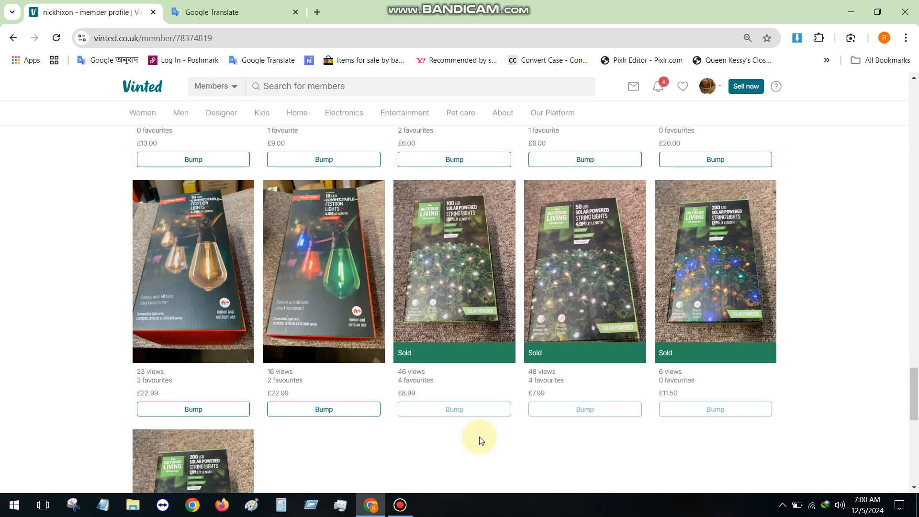
{"action": "scroll", "coordinate": [431, 330], "scroll_direction": "down", "scroll_amount": 2}
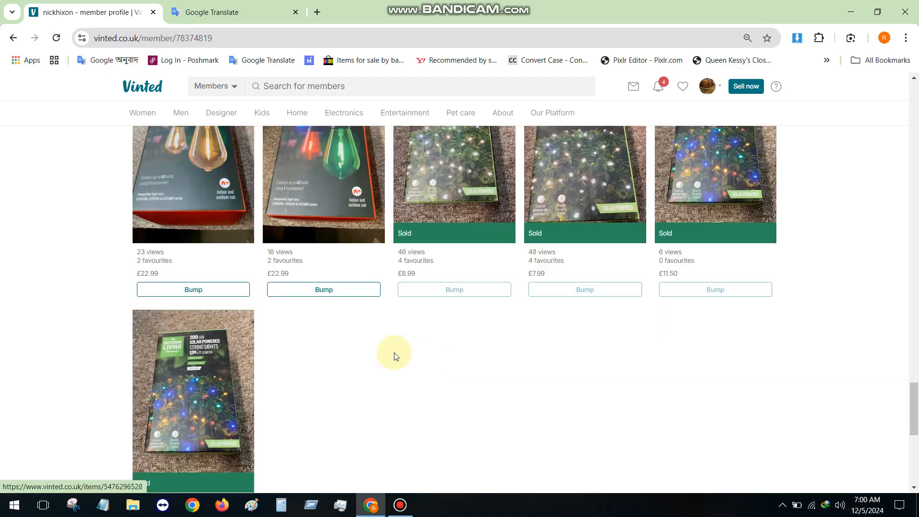
{"action": "scroll", "coordinate": [224, 395], "scroll_direction": "up", "scroll_amount": 2}
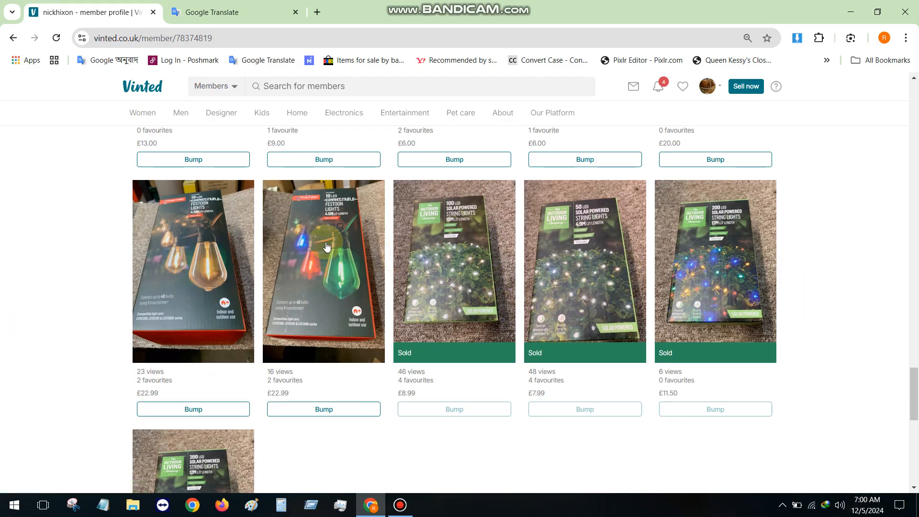
Open the sold 100 LED Solar Powered String Lights listing in a new browser tab and switch to it.
{"action": "right_click", "coordinate": [477, 228]}
{"action": "left_click", "coordinate": [503, 233]}
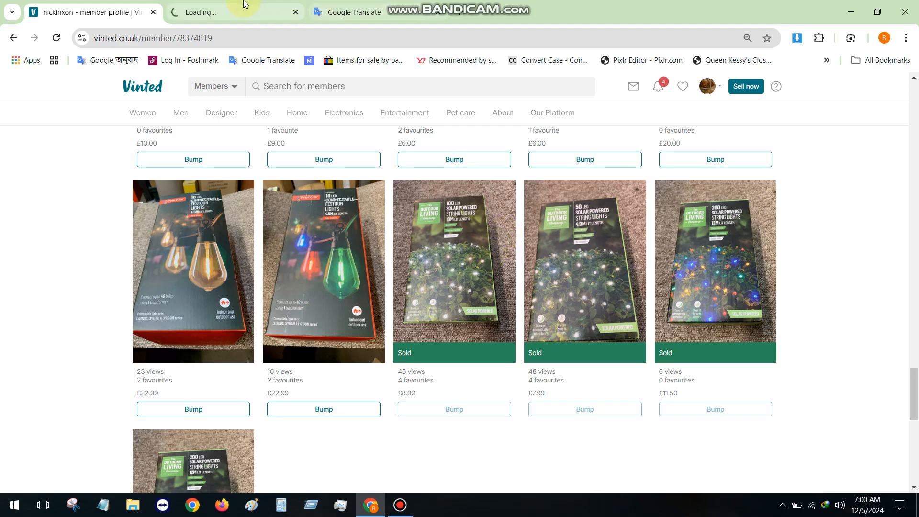
{"action": "left_click", "coordinate": [244, 5]}
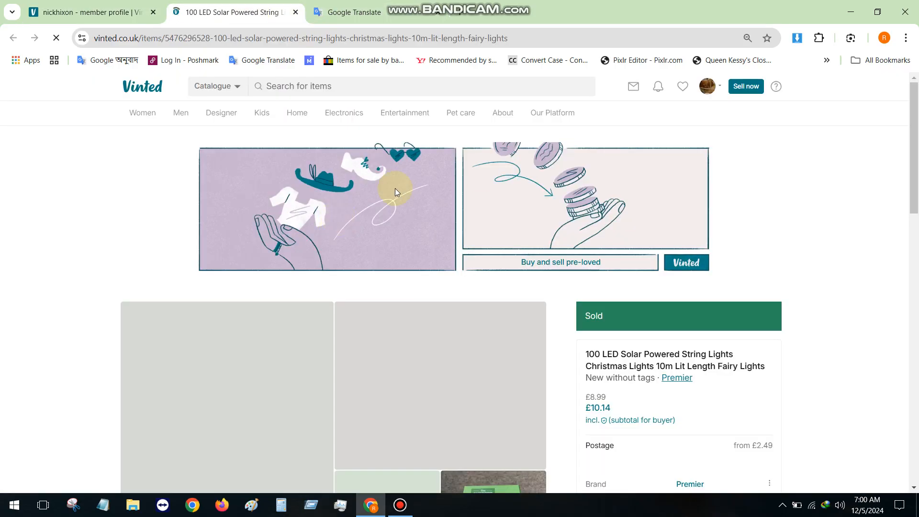
Save the listing's main photo of the box front as a JPG, replacing 1.jpg in the Desktop work folder.
{"action": "scroll", "coordinate": [462, 236], "scroll_direction": "down", "scroll_amount": 2}
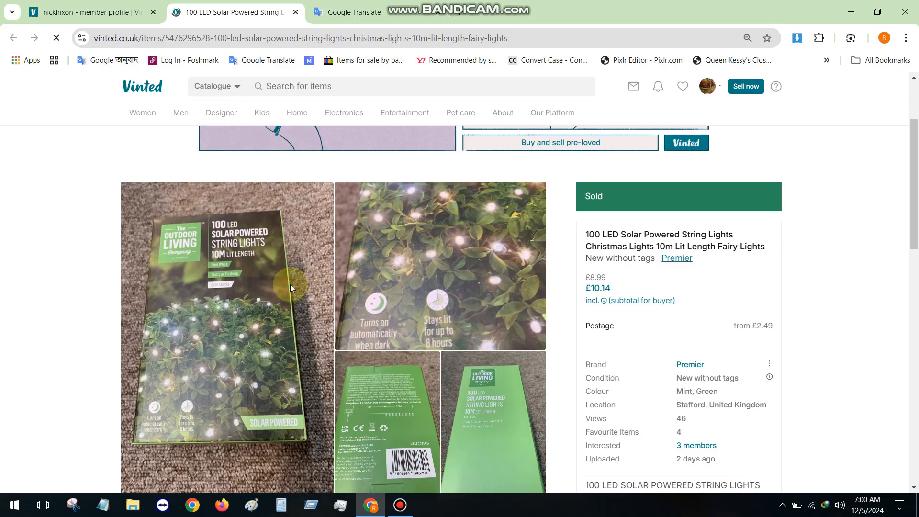
{"action": "left_click", "coordinate": [291, 285]}
{"action": "right_click", "coordinate": [444, 265]}
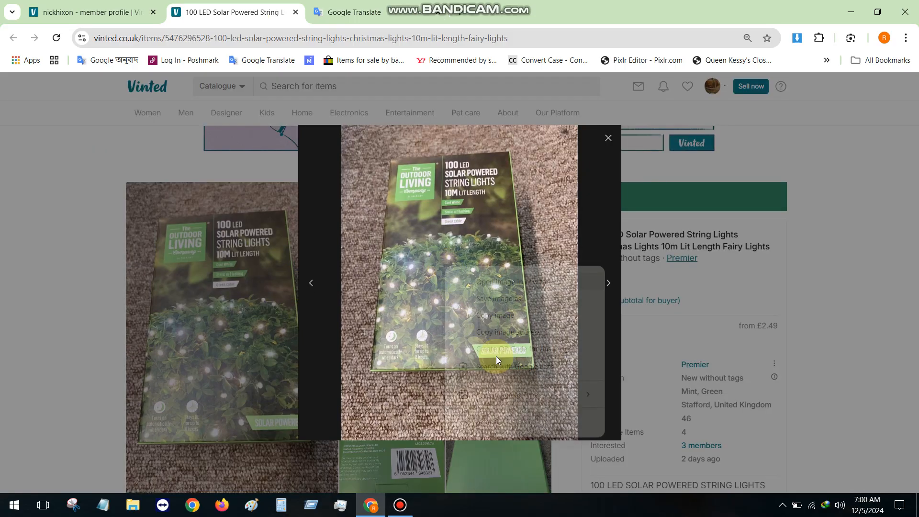
{"action": "mouse_move", "coordinate": [526, 394]}
{"action": "left_click", "coordinate": [659, 395]}
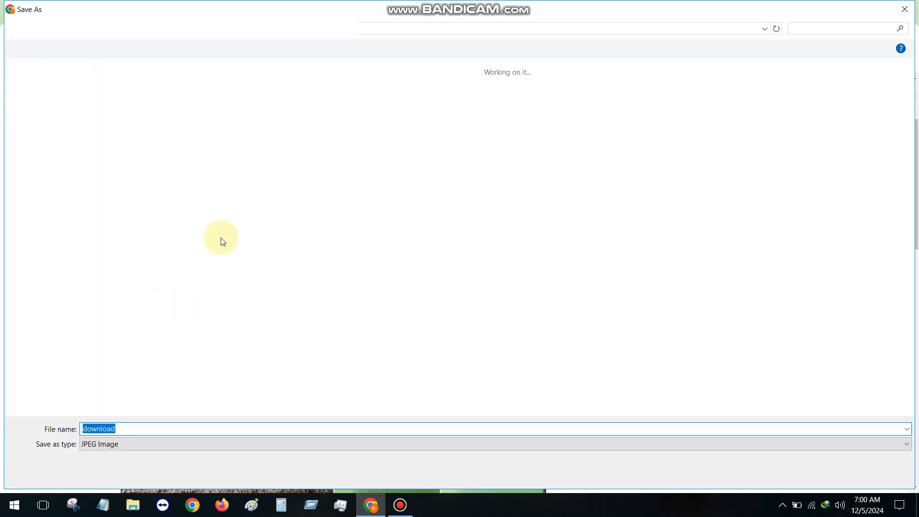
{"action": "left_click", "coordinate": [154, 109]}
{"action": "left_click", "coordinate": [154, 109]}
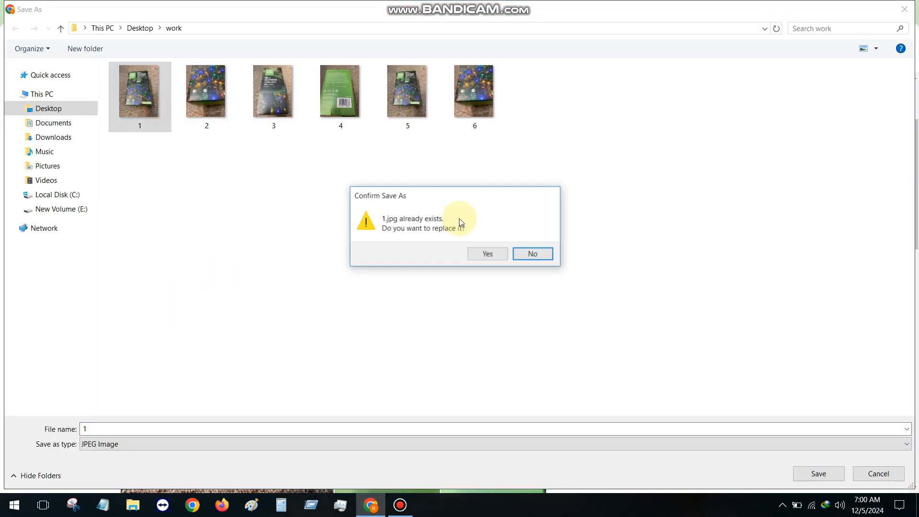
{"action": "left_click", "coordinate": [486, 257]}
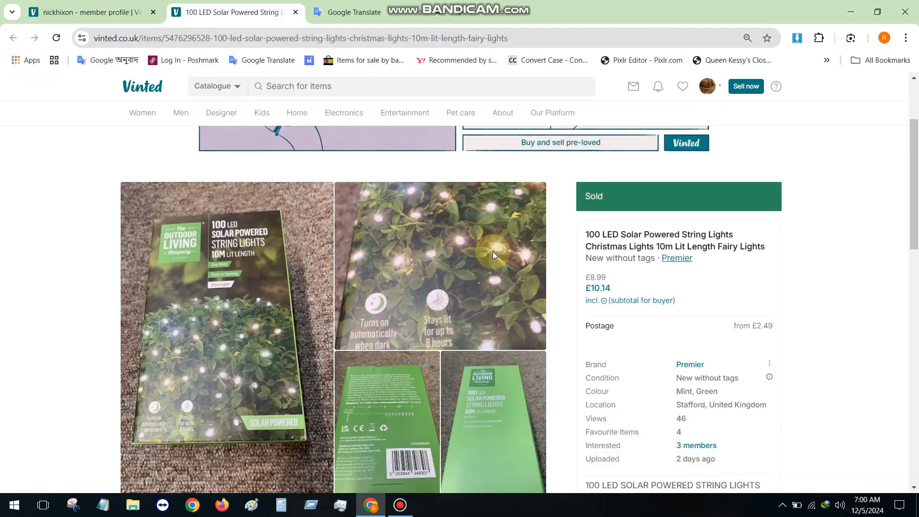
Save the listing's second photo, the close-up of the lights, as a JPG, replacing 2.jpg in the work folder.
{"action": "right_click", "coordinate": [436, 261]}
{"action": "mouse_move", "coordinate": [541, 390]}
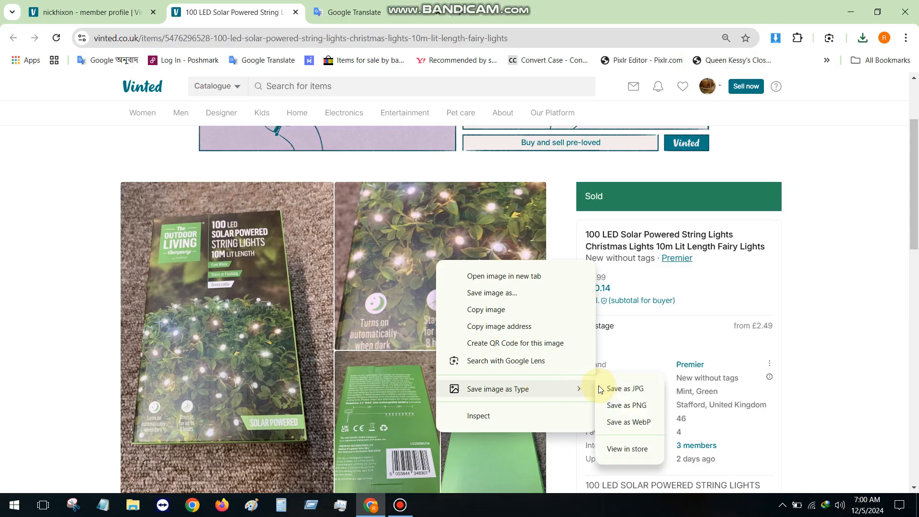
{"action": "left_click", "coordinate": [630, 389]}
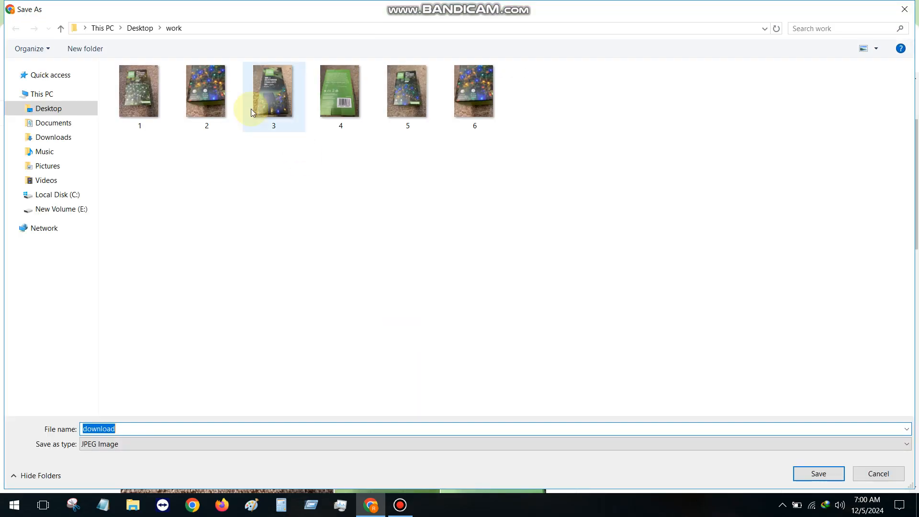
{"action": "left_click", "coordinate": [233, 111]}
{"action": "left_click", "coordinate": [233, 111]}
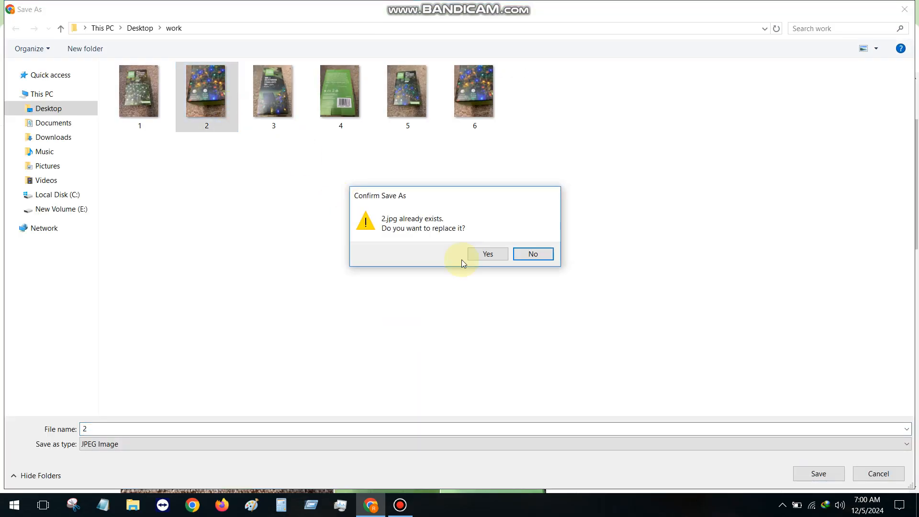
{"action": "left_click", "coordinate": [481, 254]}
Save the listing's barcode-side photo as a JPG, replacing 3.jpg in the work folder.
{"action": "scroll", "coordinate": [397, 206], "scroll_direction": "down", "scroll_amount": 4}
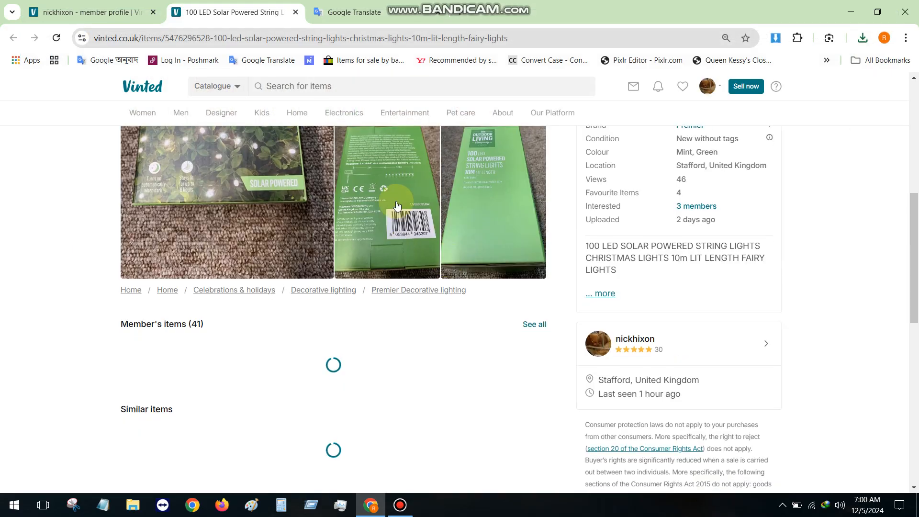
{"action": "right_click", "coordinate": [396, 191]}
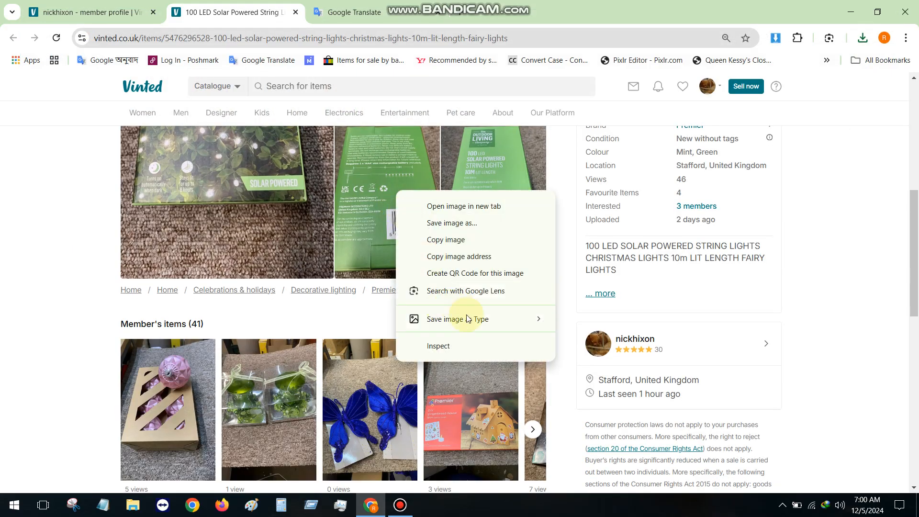
{"action": "mouse_move", "coordinate": [484, 325]}
{"action": "left_click", "coordinate": [595, 319]}
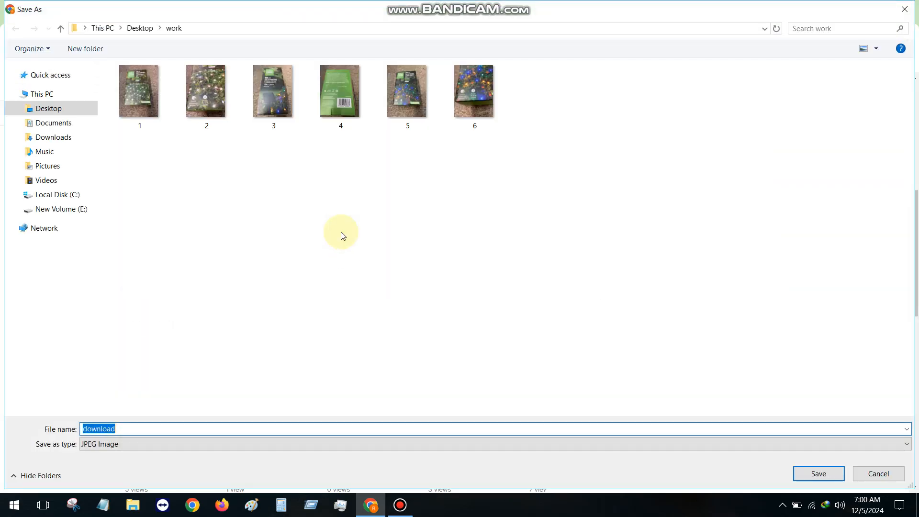
{"action": "double_click", "coordinate": [273, 91]}
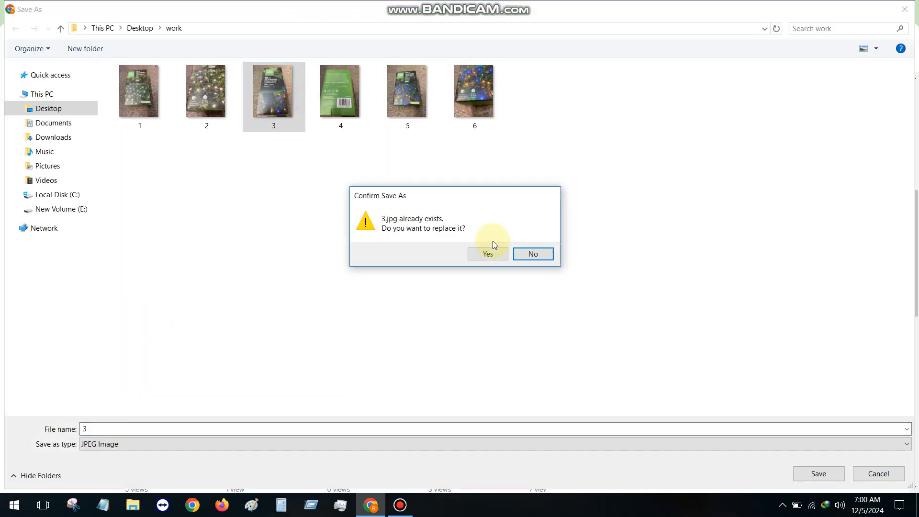
{"action": "left_click", "coordinate": [496, 255]}
Save the listing's last photo, the plain green side of the box, as a JPG, replacing 4.jpg in the work folder.
{"action": "right_click", "coordinate": [487, 231]}
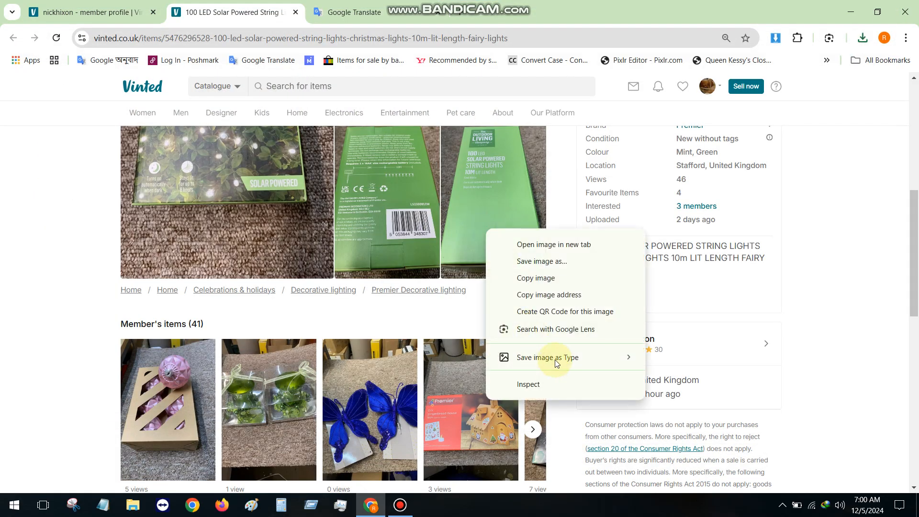
{"action": "mouse_move", "coordinate": [553, 358]}
{"action": "left_click", "coordinate": [687, 359]}
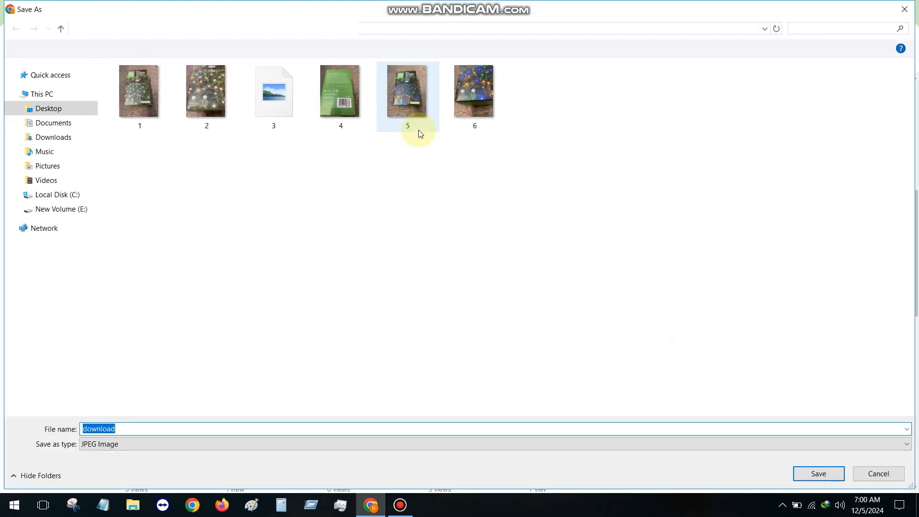
{"action": "left_click", "coordinate": [414, 114]}
{"action": "double_click", "coordinate": [351, 108]}
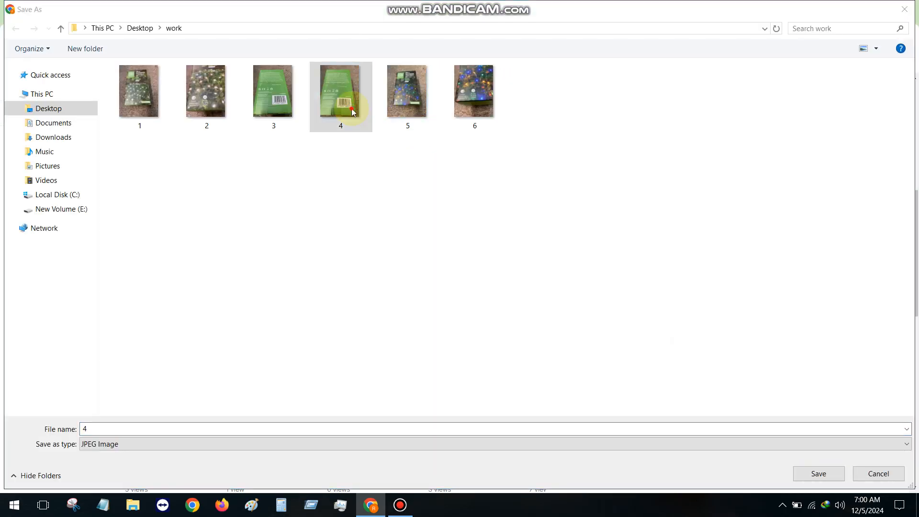
{"action": "left_click", "coordinate": [483, 255]}
Copy the listing title "100 LED Solar Powered String Lights Christmas Lights 10m Lit Length Fairy Lights".
{"action": "scroll", "coordinate": [521, 213], "scroll_direction": "up", "scroll_amount": 4}
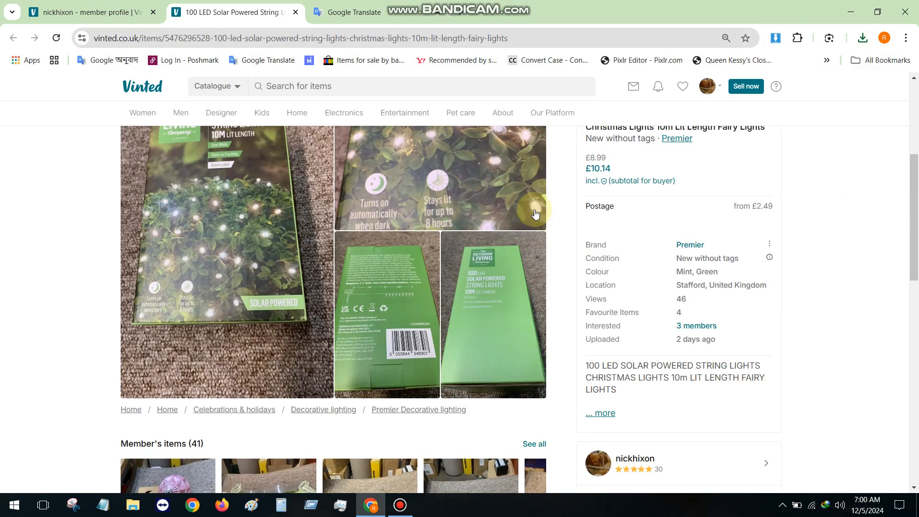
{"action": "scroll", "coordinate": [522, 213], "scroll_direction": "up", "scroll_amount": 3}
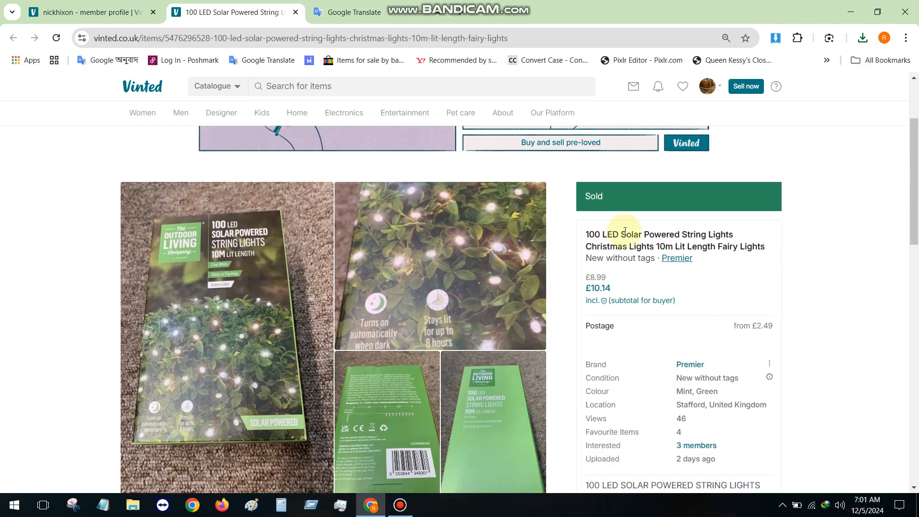
{"action": "triple_click", "coordinate": [608, 235]}
{"action": "right_click", "coordinate": [609, 238]}
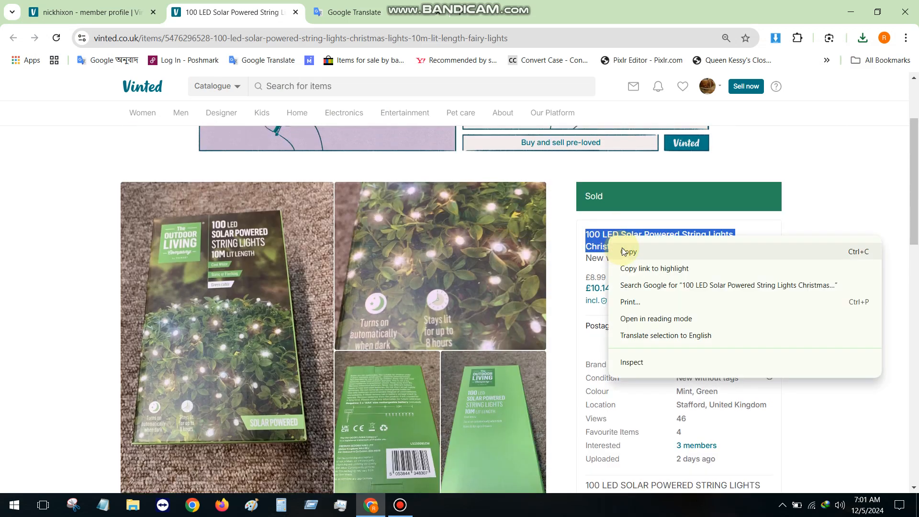
{"action": "left_click", "coordinate": [622, 249]}
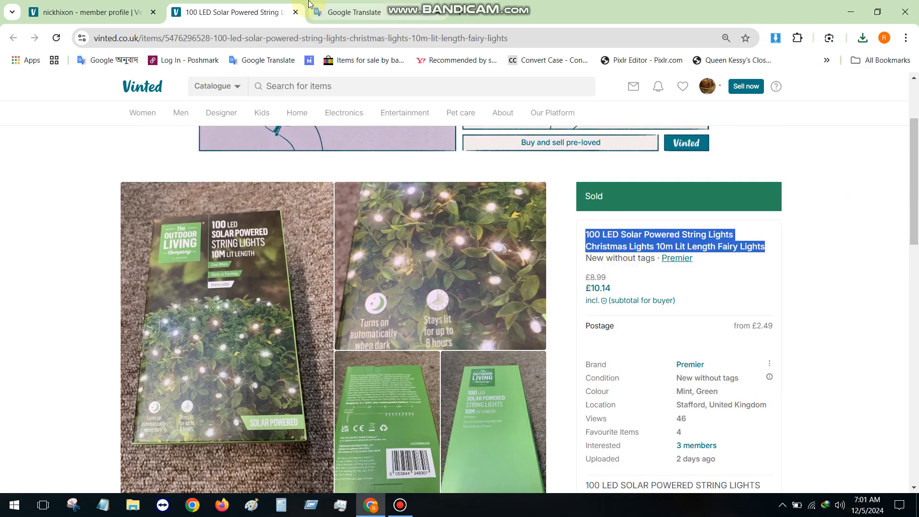
From the member profile, open a blank form for selling a new item in a new browser tab and switch to it.
{"action": "left_click", "coordinate": [75, 5]}
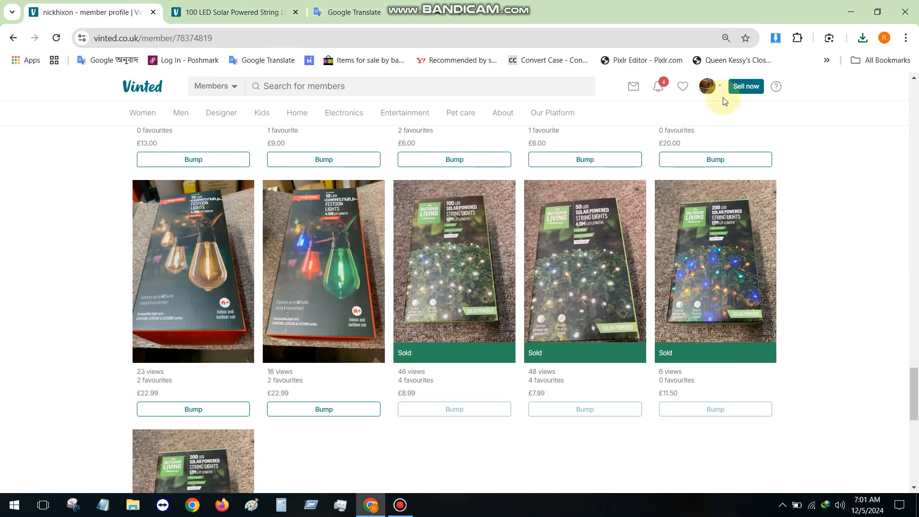
{"action": "right_click", "coordinate": [742, 90]}
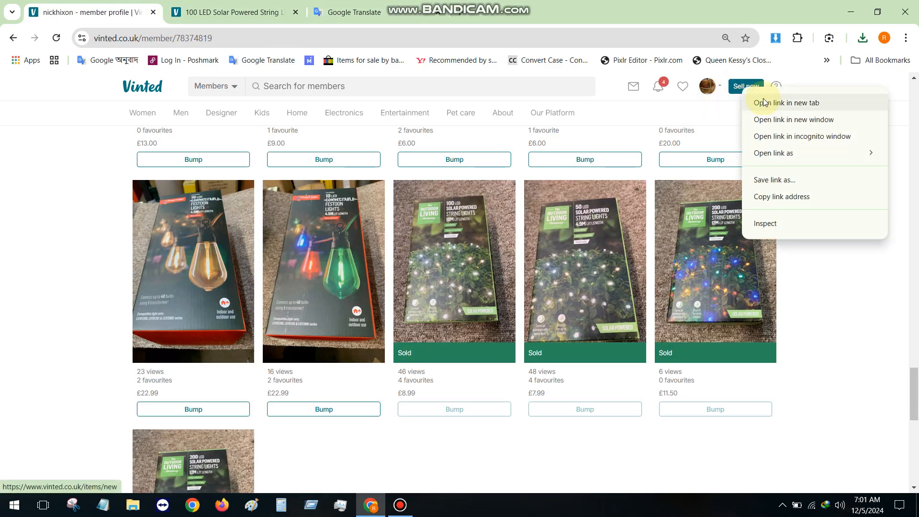
{"action": "left_click", "coordinate": [770, 102]}
{"action": "left_click", "coordinate": [397, 3]}
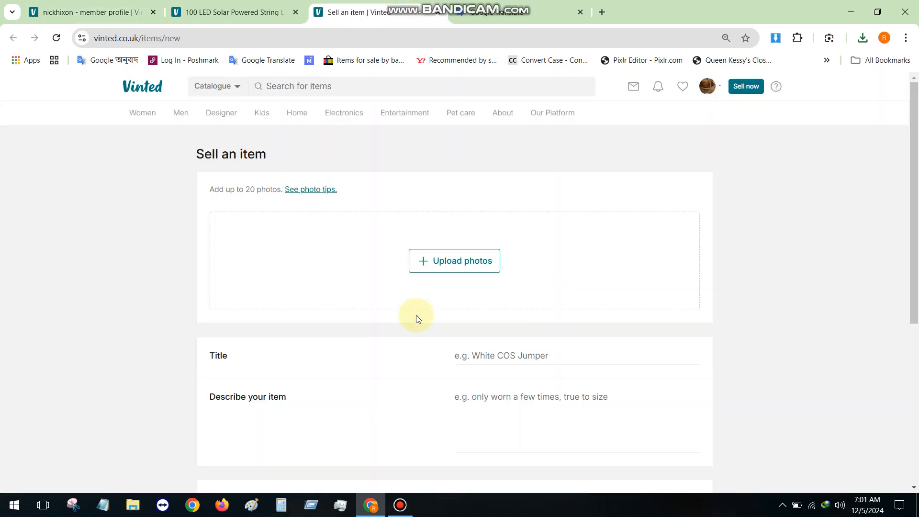
Upload photos 1, 2, 3 and 4 from the work folder to the new listing, with photo 1 first.
{"action": "left_click", "coordinate": [473, 262]}
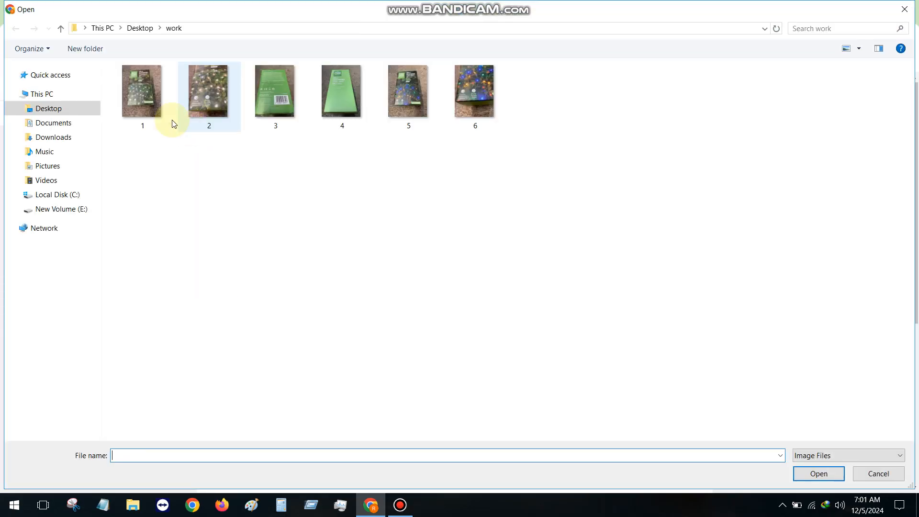
{"action": "left_click", "coordinate": [133, 119]}
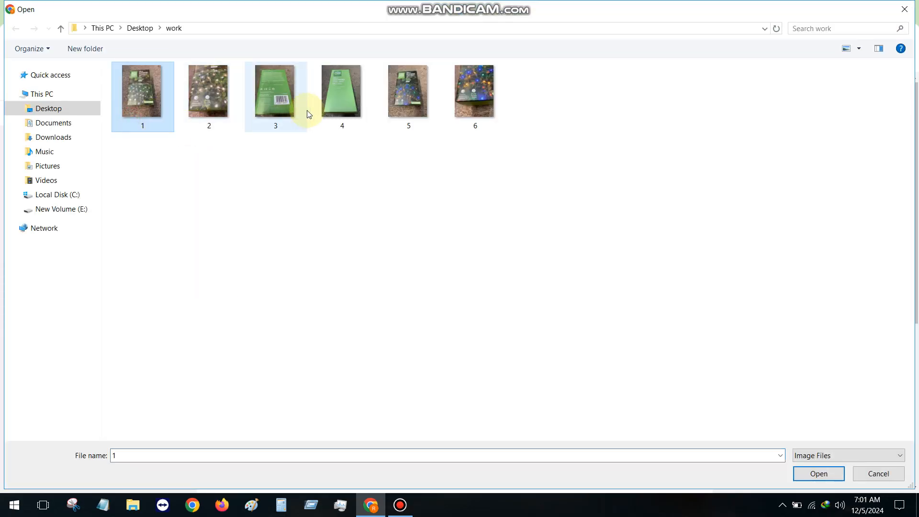
{"action": "left_click", "coordinate": [332, 111], "text": "shift"}
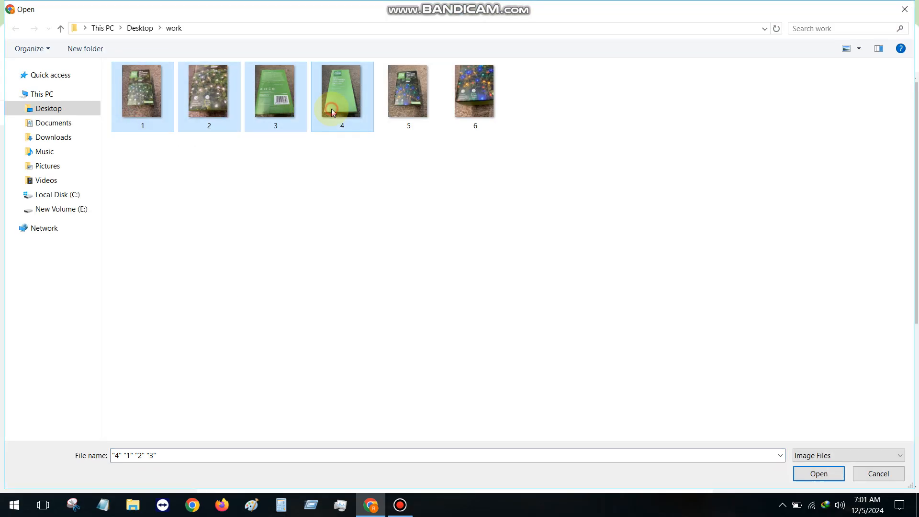
{"action": "left_click", "coordinate": [332, 111]}
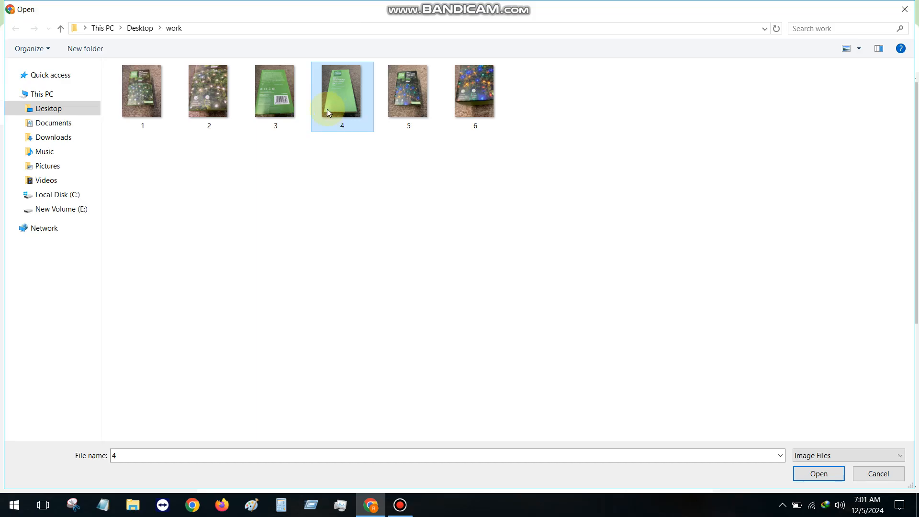
{"action": "left_click", "coordinate": [159, 99], "text": "shift"}
{"action": "key", "text": "Return"}
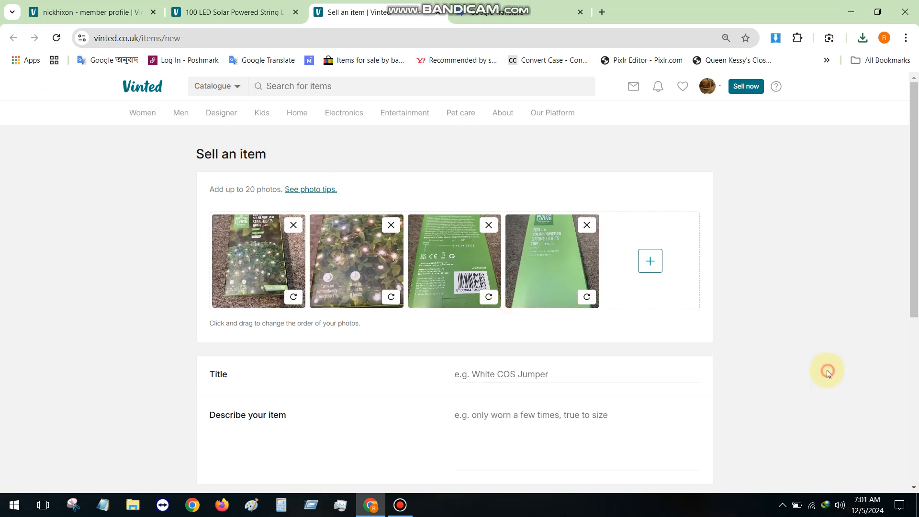
Enter the copied title "100 LED Solar Powered String Lights Christmas Lights 10m Lit Length Fairy Lights" in the new listing.
{"action": "scroll", "coordinate": [509, 322], "scroll_direction": "down", "scroll_amount": 2}
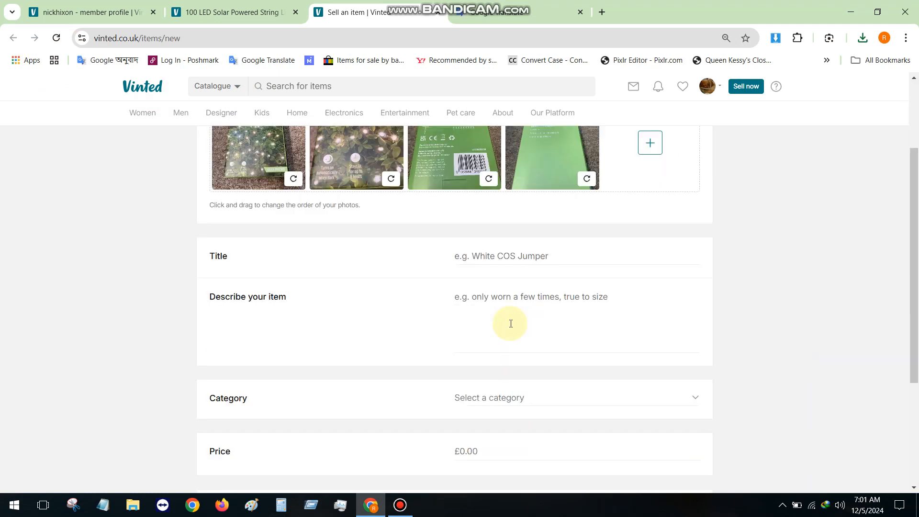
{"action": "left_click", "coordinate": [485, 261]}
{"action": "type", "text": "100 LED Solar Powered String Lights Christmas Lights 10m Lit Length Fairy Lights"}
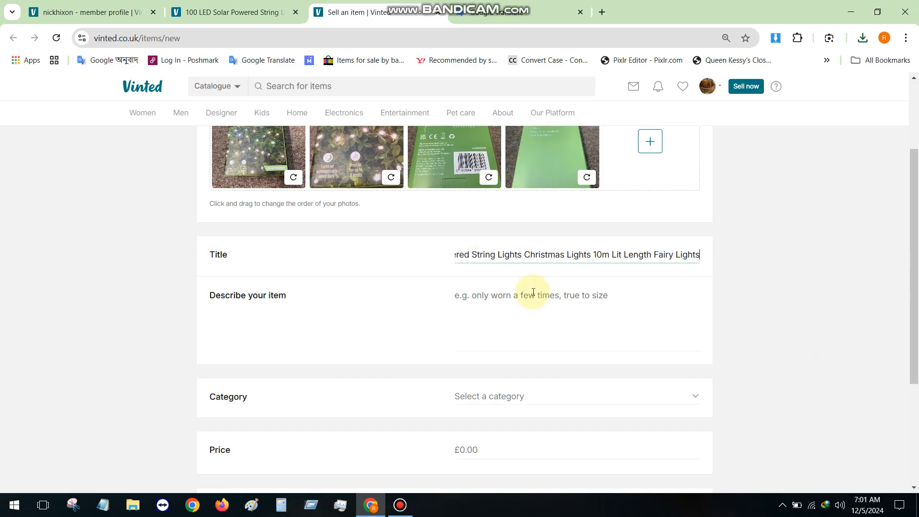
Copy the sold listing's full description, expanded to its last line about the AAA battery, into the new listing's description.
{"action": "left_click", "coordinate": [530, 291]}
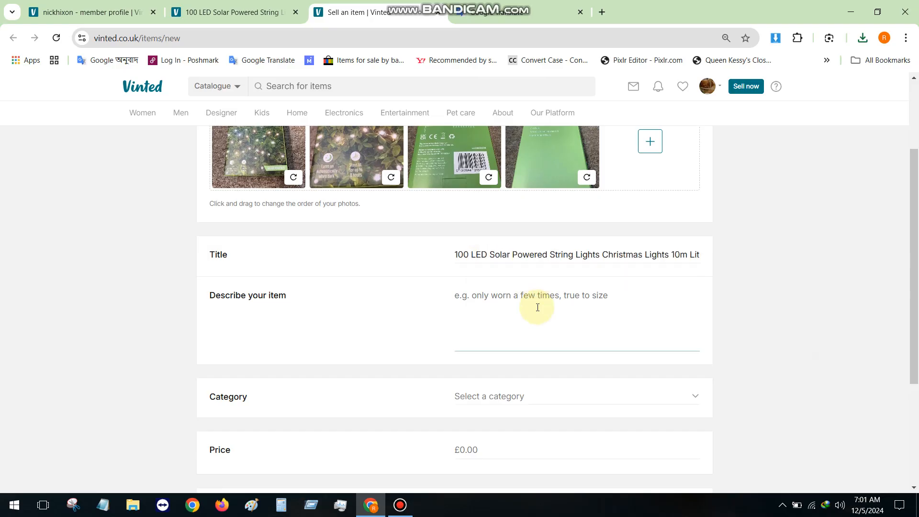
{"action": "left_click", "coordinate": [286, 10]}
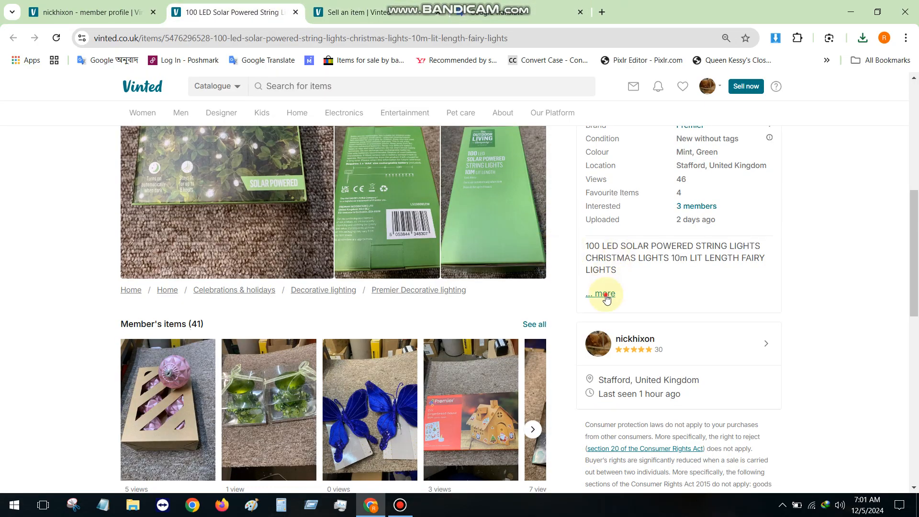
{"action": "left_click", "coordinate": [601, 295]}
{"action": "triple_click", "coordinate": [599, 246]}
{"action": "scroll", "coordinate": [626, 269], "scroll_direction": "down", "scroll_amount": 5}
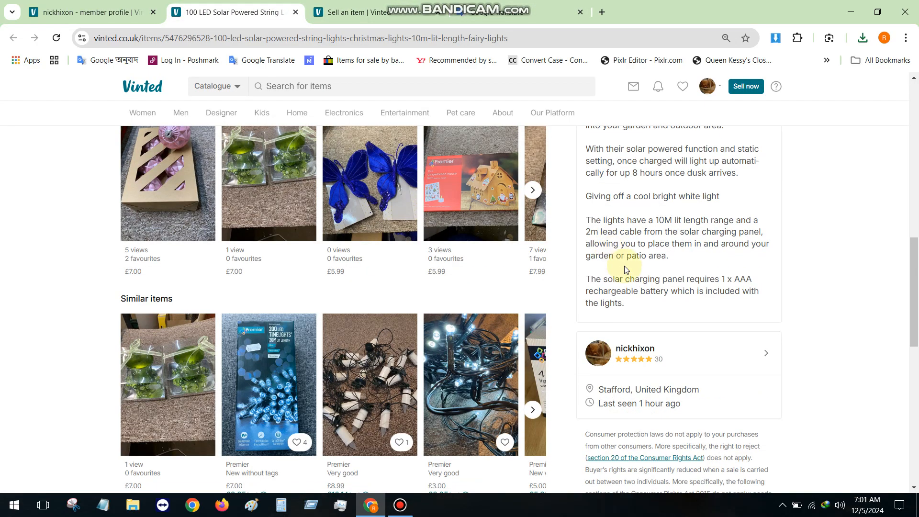
{"action": "left_click", "coordinate": [636, 308], "text": "shift"}
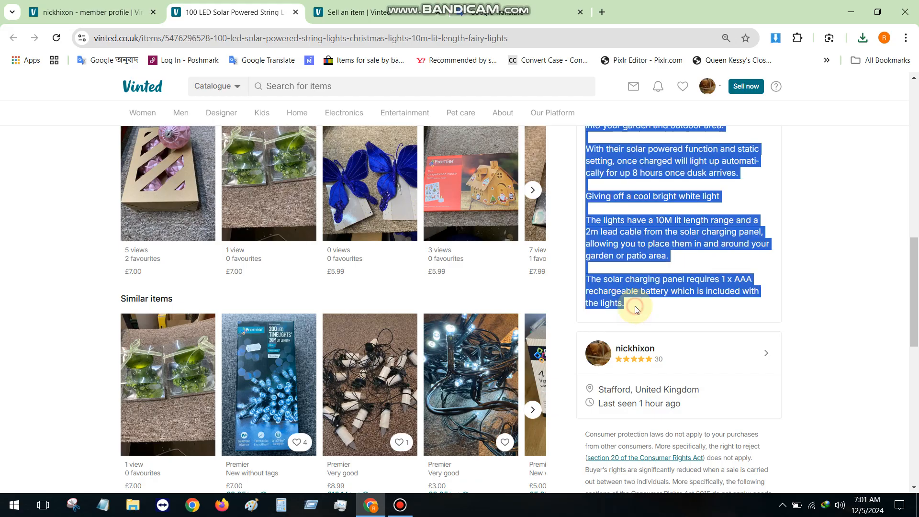
{"action": "left_click", "coordinate": [404, 14]}
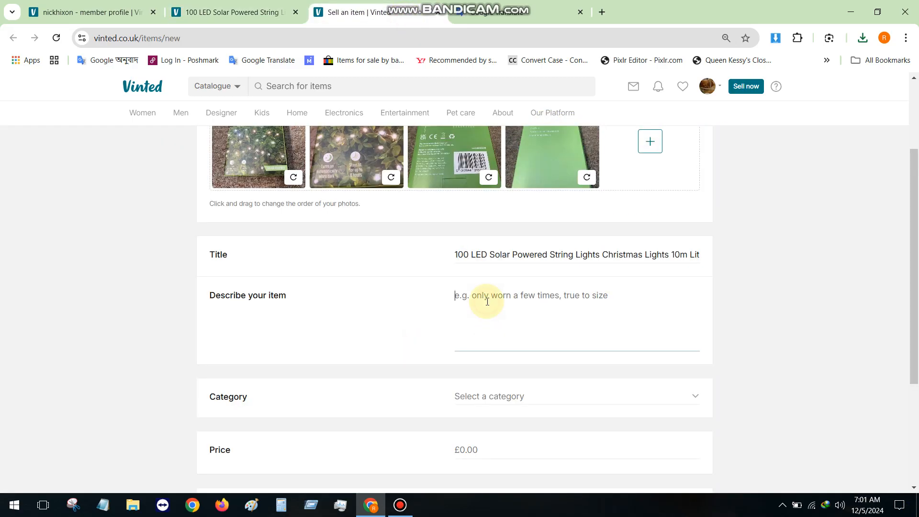
{"action": "type", "text": "100 LED SOLAR POWERED STRING LIGHTS CHRISTMAS LIGHTS 10m LIT LENGTH FAIRY LIGHTS  The Outdoor Living Company Solar Garden Lights 100 LED Premier Cool White String Lights 10M Lit Length  This set of 100 LED string lights are set out on a green cable which helps to blend them in to your garden and outdoor area.  With their solar powered function and static setting, once charged will light up automatically for up 8 hours once dusk arrives.  Giving off a cool bright white light.  The lights have a 10M lit length range and a 2m lead cable from the solar charging panel, allowing you to place them in and around your garden or patio area.  The solar charging panel requires 1 x AAA rechargeable battery which is included with the lights."}
Check the pasted description and set the category to the suggested Decorative lighting under Home > Celebrations & holidays.
{"action": "scroll", "coordinate": [487, 300], "scroll_direction": "down", "scroll_amount": 5}
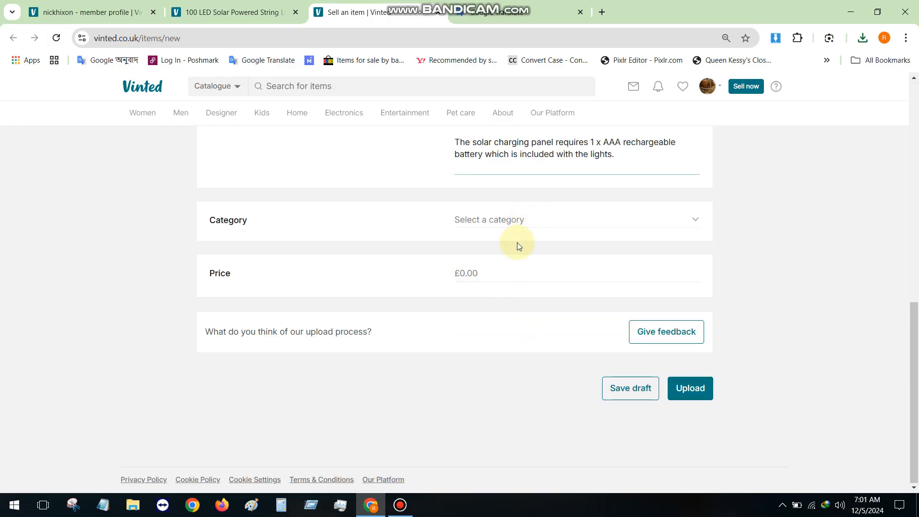
{"action": "scroll", "coordinate": [516, 242], "scroll_direction": "up", "scroll_amount": 10}
{"action": "scroll", "coordinate": [517, 242], "scroll_direction": "down", "scroll_amount": 5}
{"action": "scroll", "coordinate": [514, 260], "scroll_direction": "down", "scroll_amount": 5}
{"action": "left_click", "coordinate": [521, 229]}
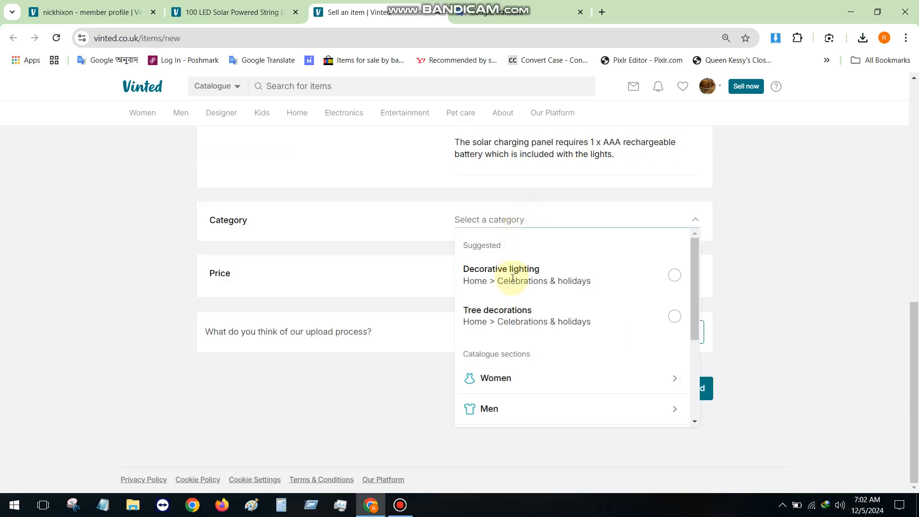
{"action": "left_click", "coordinate": [508, 271]}
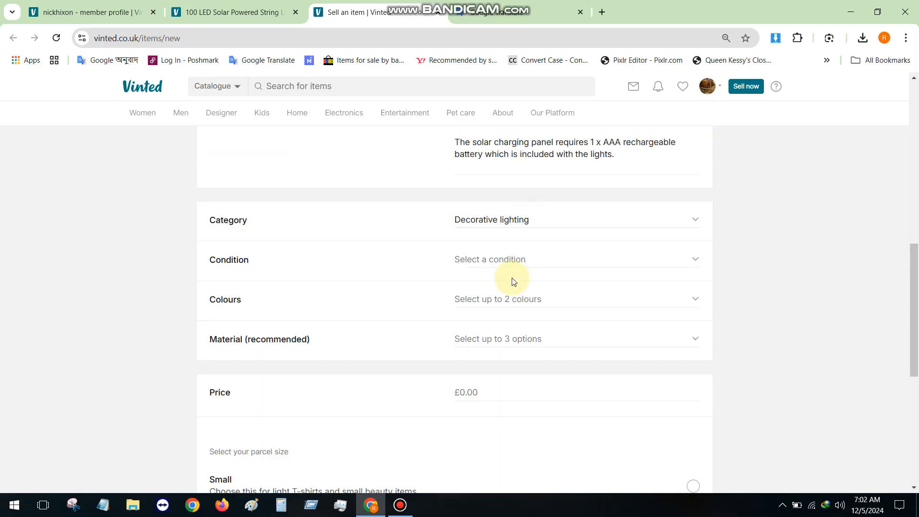
Copy the brand name Premier from the sold listing and choose Premier as the new listing's brand.
{"action": "left_click", "coordinate": [266, 4]}
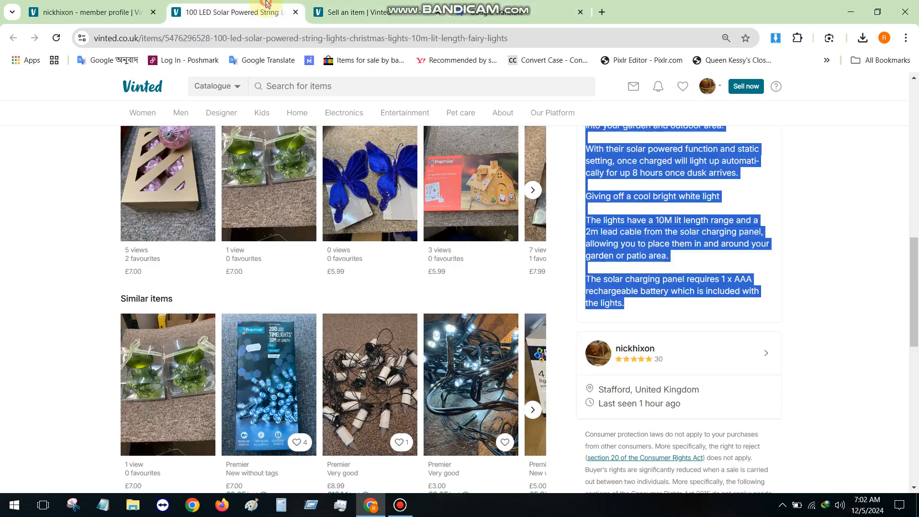
{"action": "scroll", "coordinate": [364, 143], "scroll_direction": "up", "scroll_amount": 7}
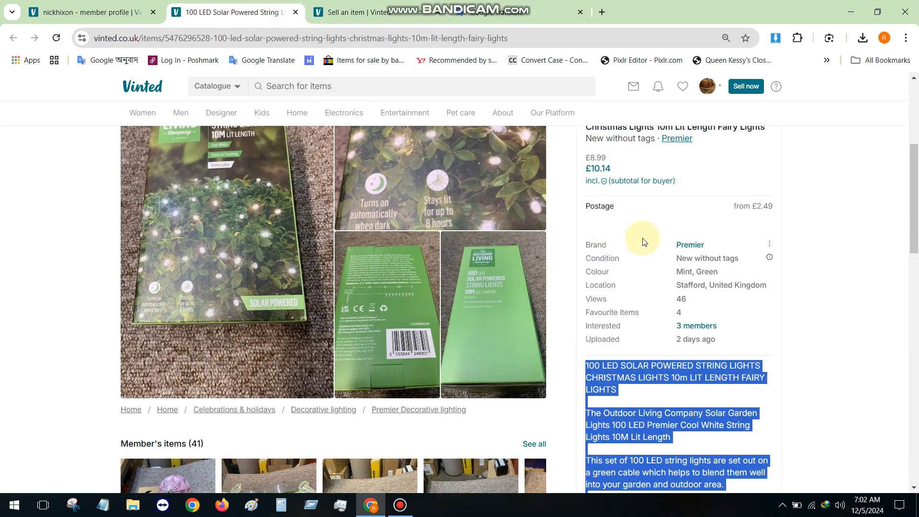
{"action": "left_click_drag", "start_coordinate": [658, 246], "coordinate": [725, 248]}
{"action": "key", "text": "ctrl+c"}
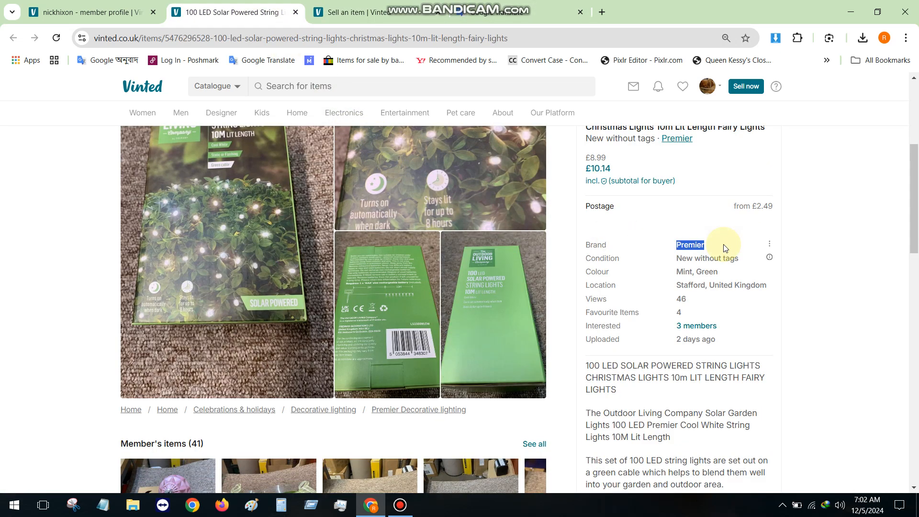
{"action": "left_click", "coordinate": [357, 12]}
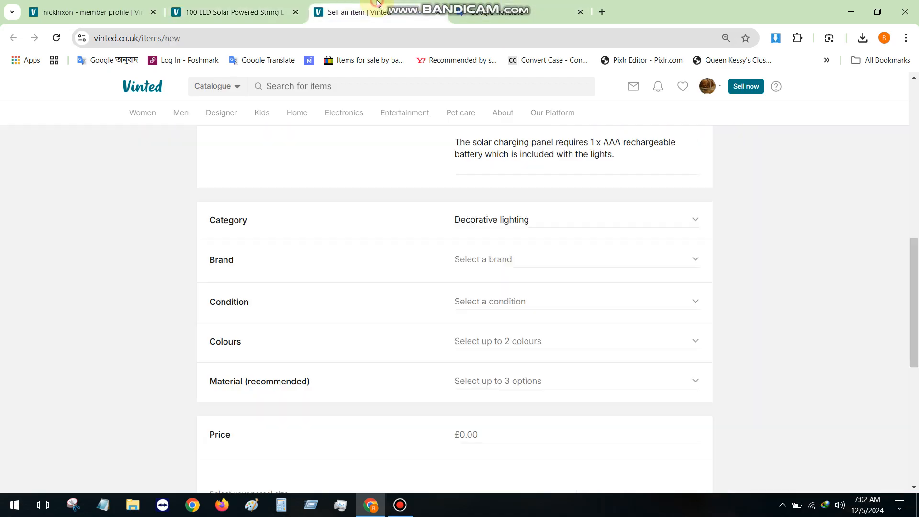
{"action": "left_click", "coordinate": [487, 261]}
{"action": "key", "text": "ctrl+v"}
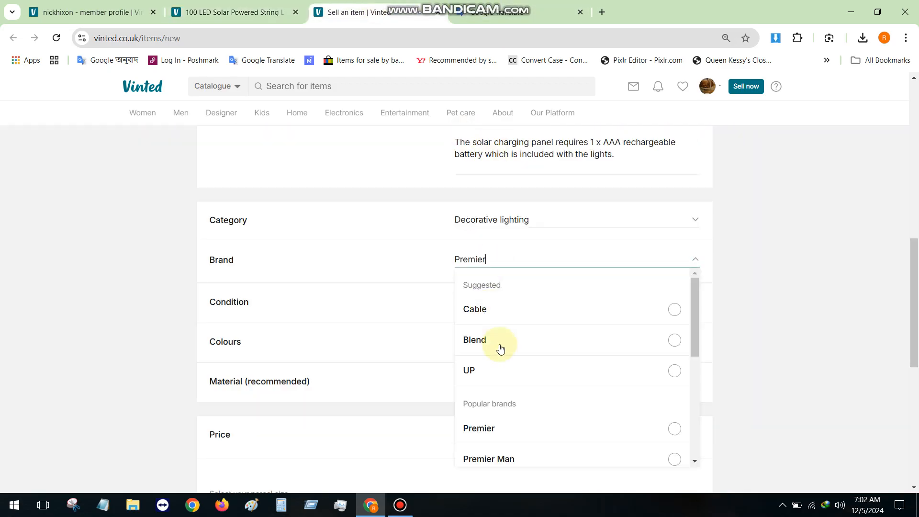
{"action": "left_click", "coordinate": [496, 428]}
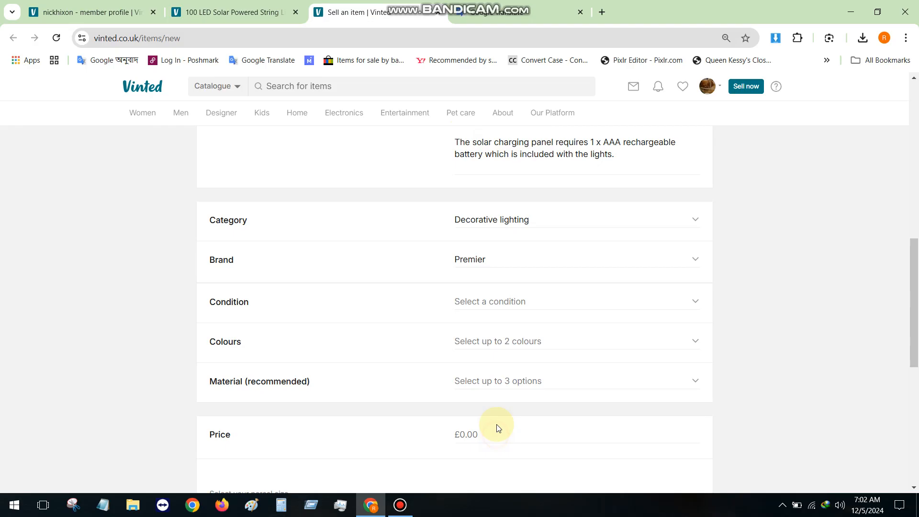
Check the condition on the sold listing and set the new listing's condition to New without tags.
{"action": "left_click", "coordinate": [475, 304]}
{"action": "left_click", "coordinate": [234, 11]}
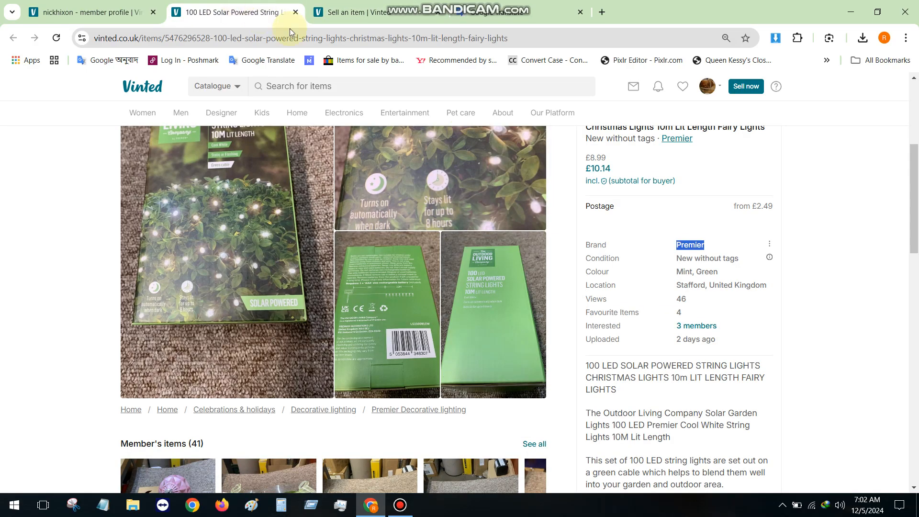
{"action": "left_click", "coordinate": [354, 12]}
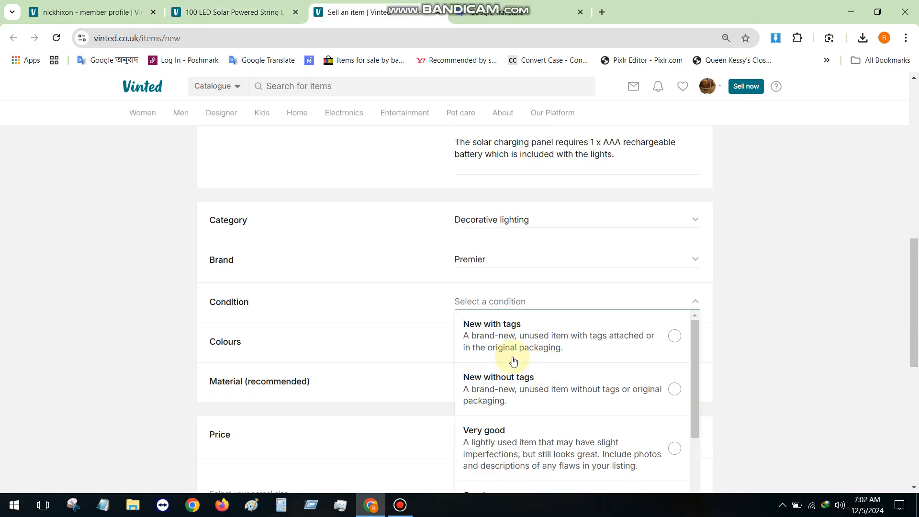
{"action": "left_click", "coordinate": [525, 393]}
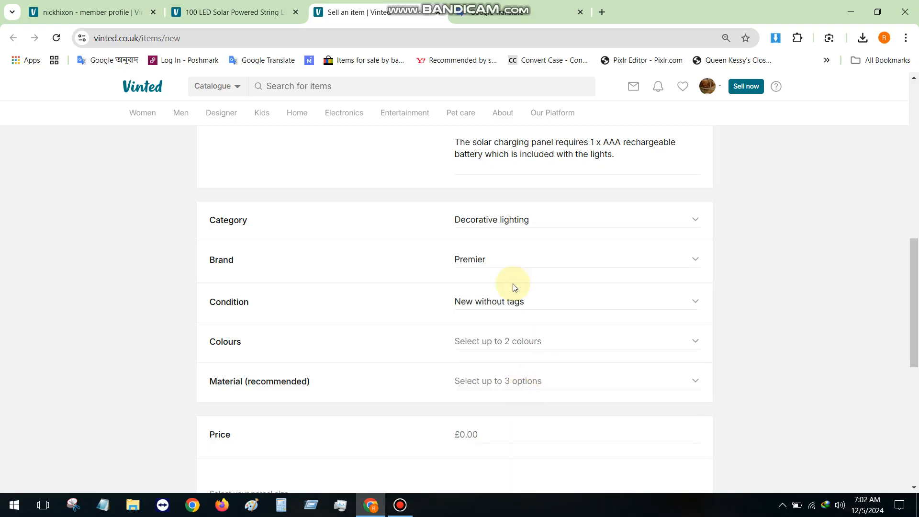
Check the colours on the sold listing and choose Mint and Green as the new listing's colours.
{"action": "left_click", "coordinate": [270, 10]}
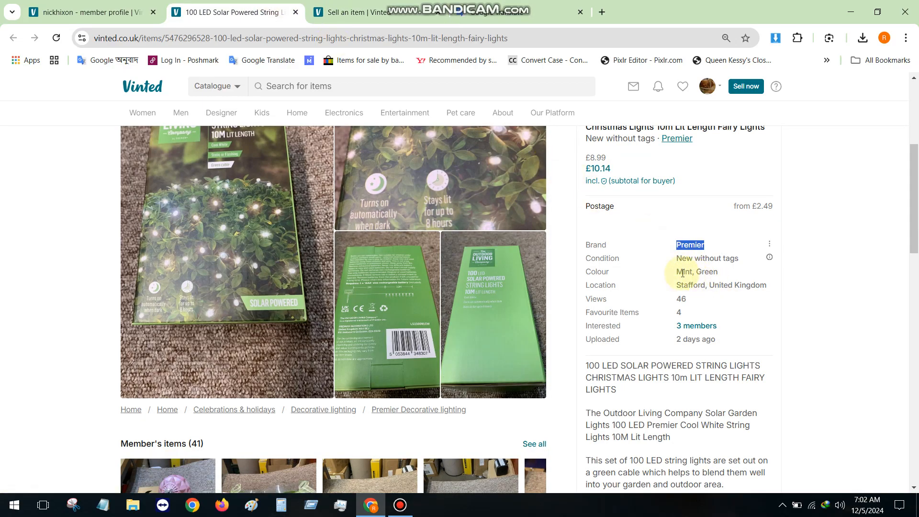
{"action": "left_click_drag", "start_coordinate": [674, 272], "coordinate": [729, 271]}
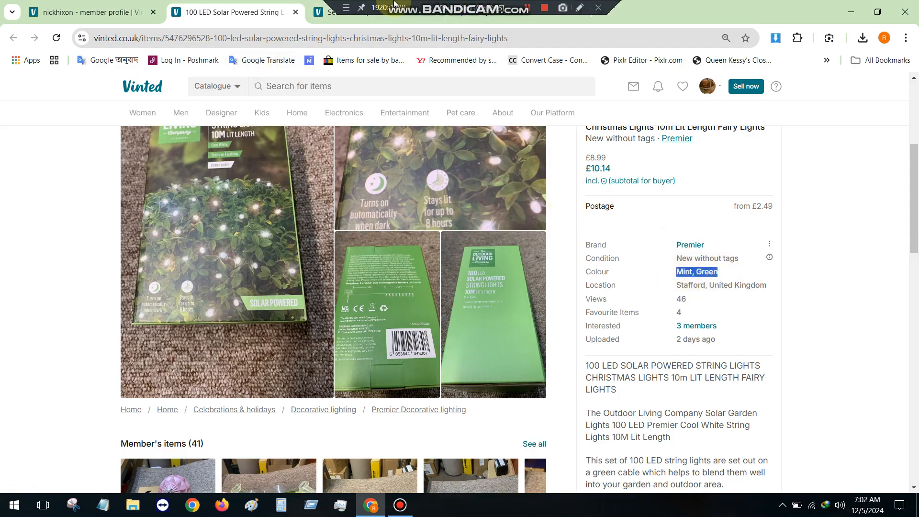
{"action": "left_click", "coordinate": [394, 3]}
{"action": "left_click", "coordinate": [358, 12]}
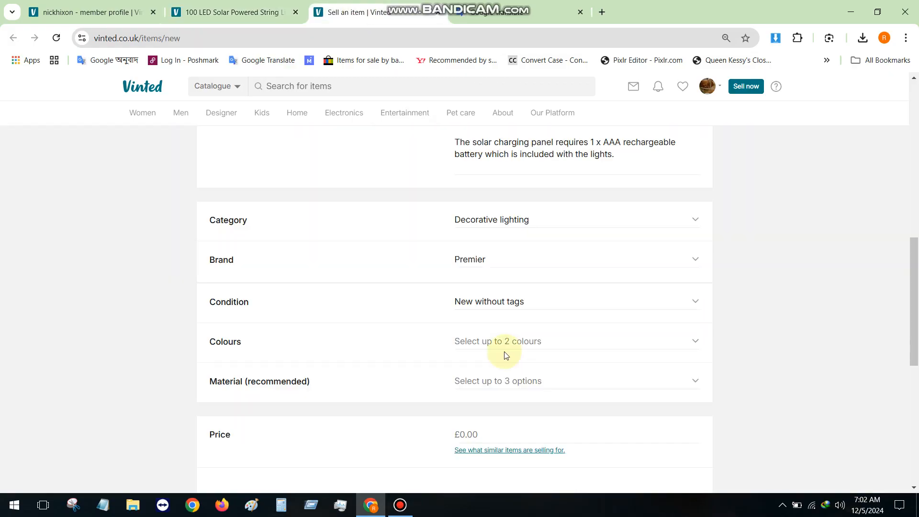
{"action": "left_click", "coordinate": [494, 341]}
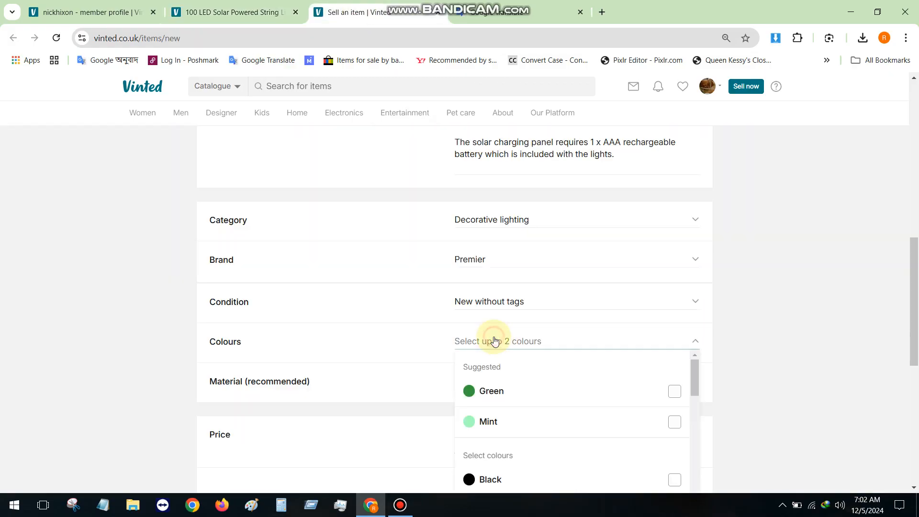
{"action": "left_click", "coordinate": [518, 415]}
{"action": "left_click", "coordinate": [501, 400]}
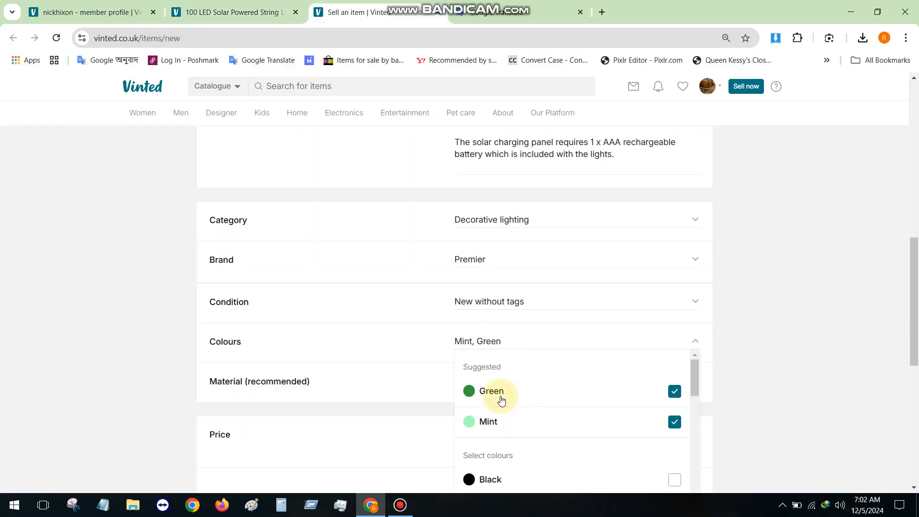
{"action": "left_click", "coordinate": [773, 372]}
Copy the original price 8.99 from the sold listing and enter it as the new listing's price.
{"action": "scroll", "coordinate": [564, 296], "scroll_direction": "down", "scroll_amount": 2}
{"action": "left_click", "coordinate": [484, 313]}
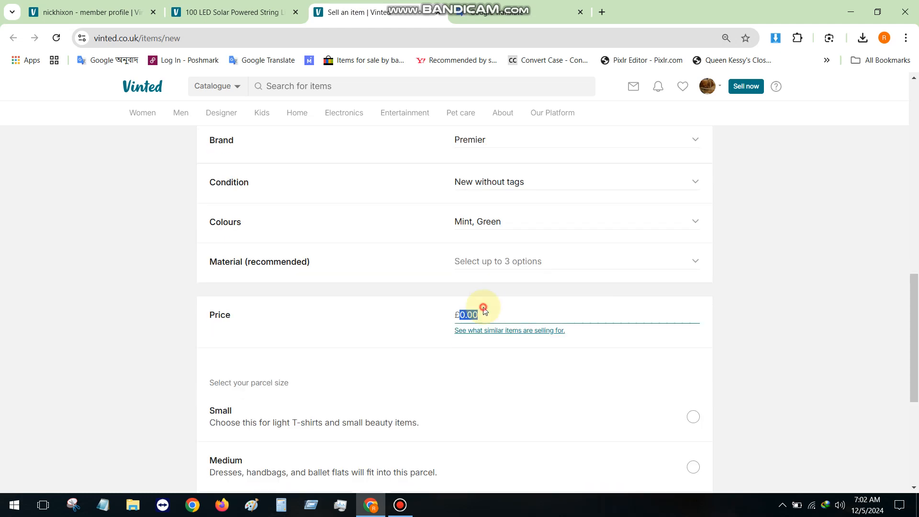
{"action": "left_click", "coordinate": [266, 5]}
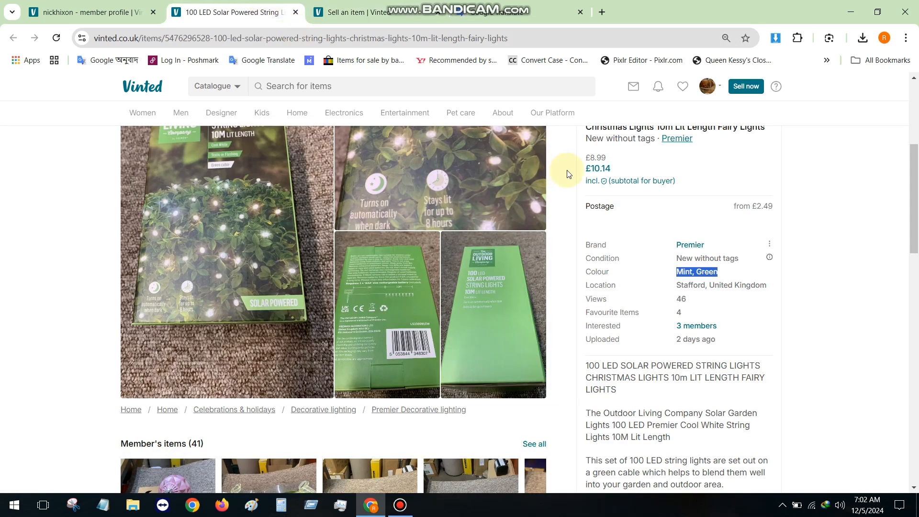
{"action": "scroll", "coordinate": [582, 197], "scroll_direction": "up", "scroll_amount": 3}
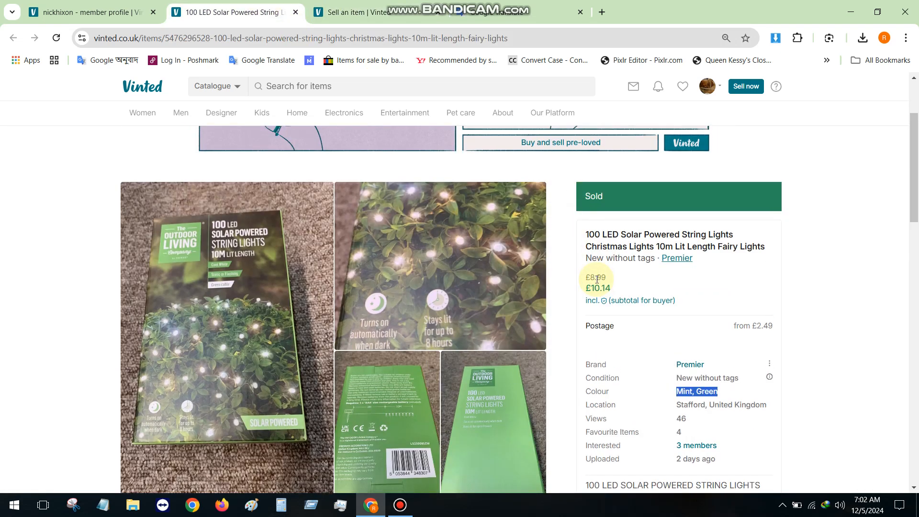
{"action": "double_click", "coordinate": [592, 278]}
{"action": "key", "text": "ctrl+c"}
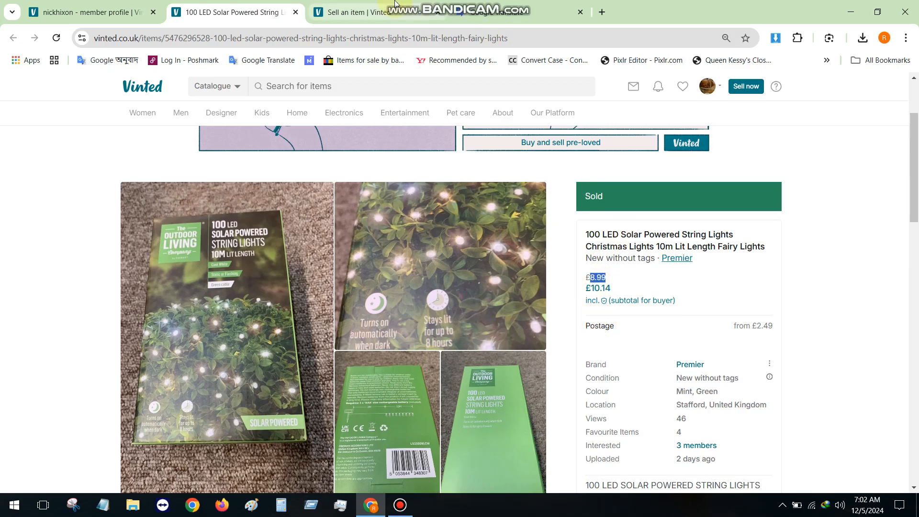
{"action": "left_click", "coordinate": [354, 12]}
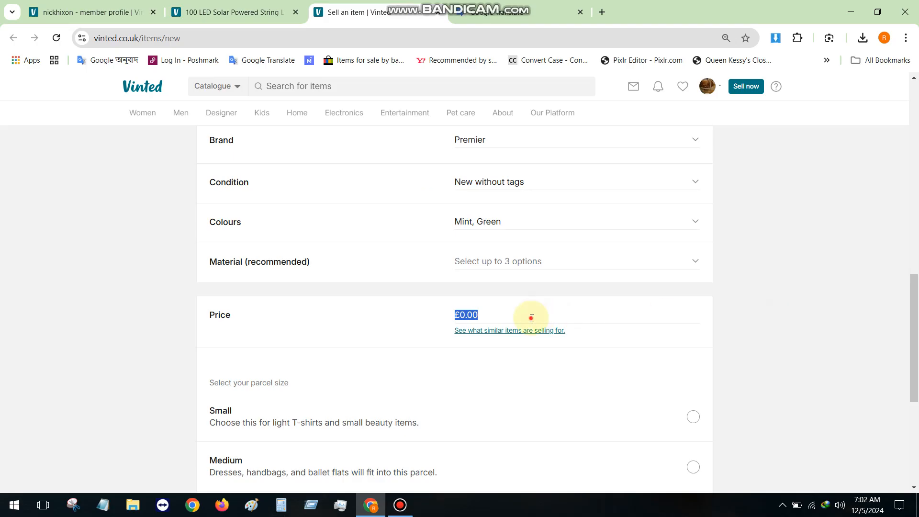
{"action": "key", "text": "BackSpace"}
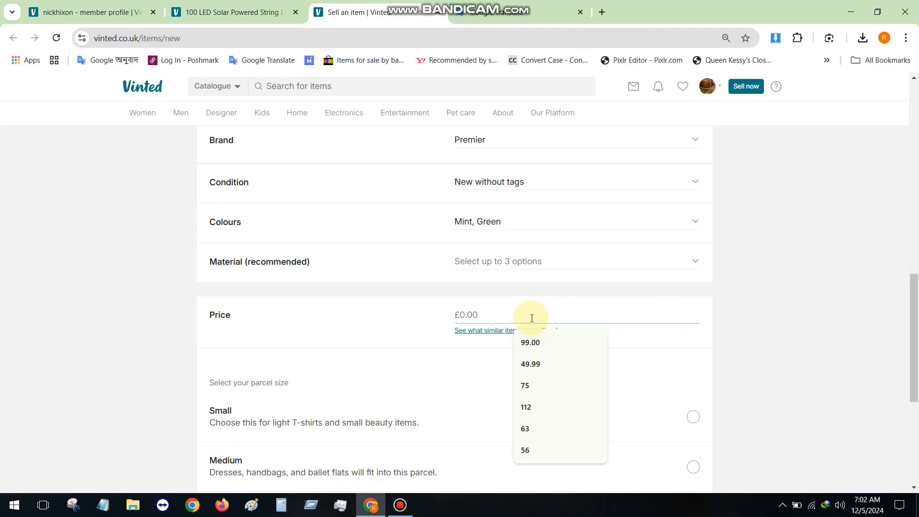
{"action": "key", "text": "ctrl+v"}
{"action": "left_click", "coordinate": [802, 296]}
Select the Small parcel size for the new listing and save it as a draft.
{"action": "scroll", "coordinate": [723, 304], "scroll_direction": "down", "scroll_amount": 4}
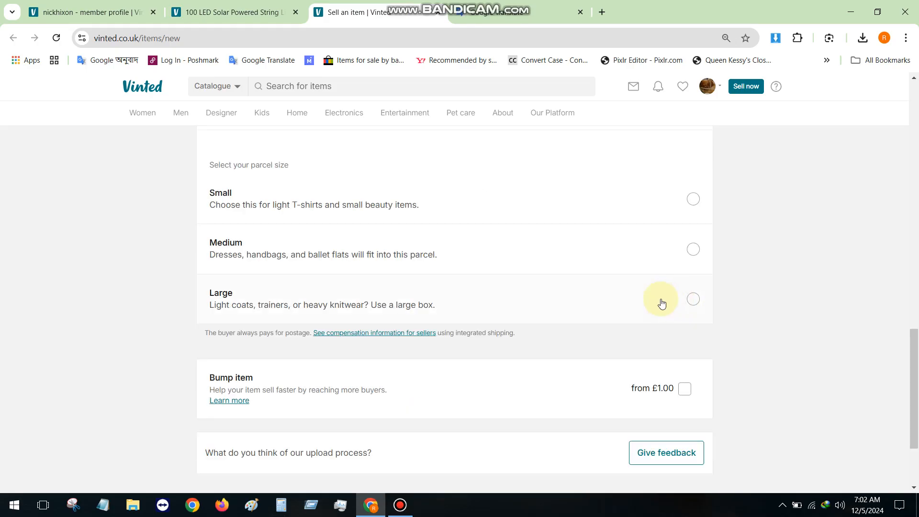
{"action": "left_click", "coordinate": [694, 200]}
{"action": "scroll", "coordinate": [561, 311], "scroll_direction": "down", "scroll_amount": 1}
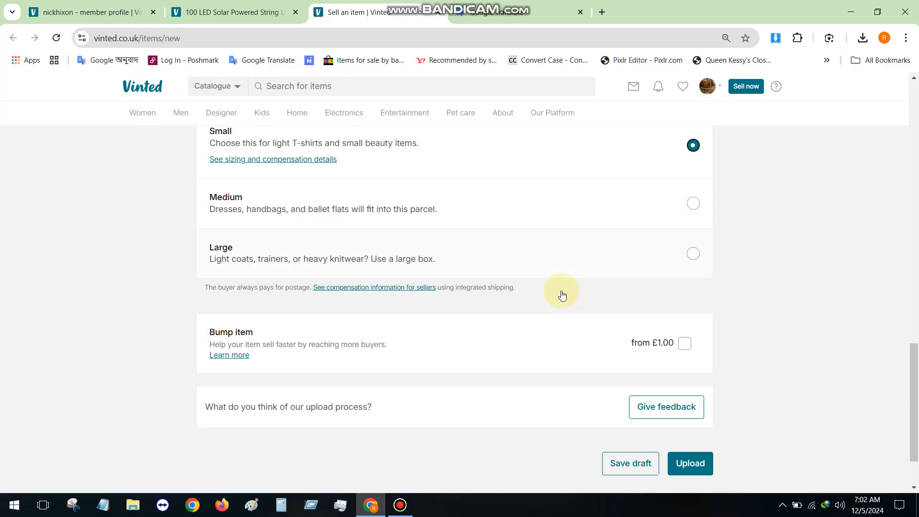
{"action": "scroll", "coordinate": [562, 294], "scroll_direction": "down", "scroll_amount": 2}
{"action": "left_click", "coordinate": [637, 387]}
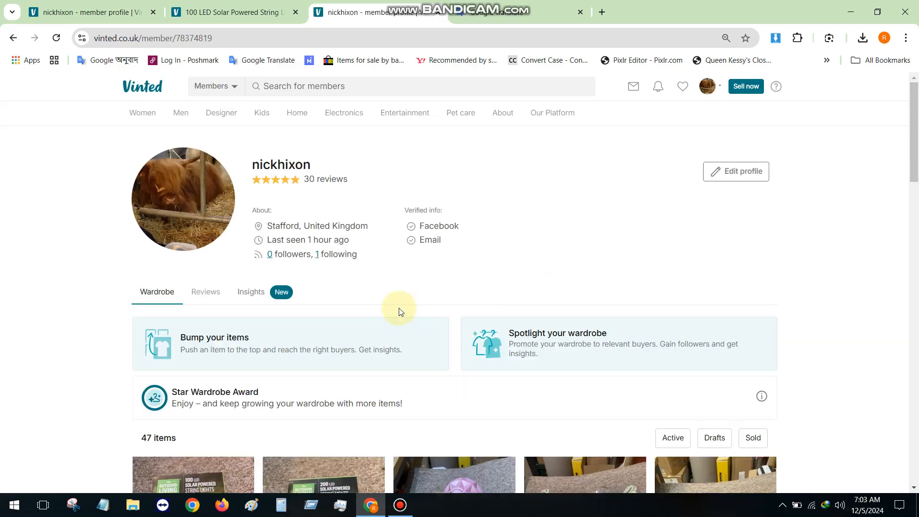
Check the saved draft in the wardrobe and close the pages used for the 100 LED string lights.
{"action": "scroll", "coordinate": [399, 310], "scroll_direction": "down", "scroll_amount": 5}
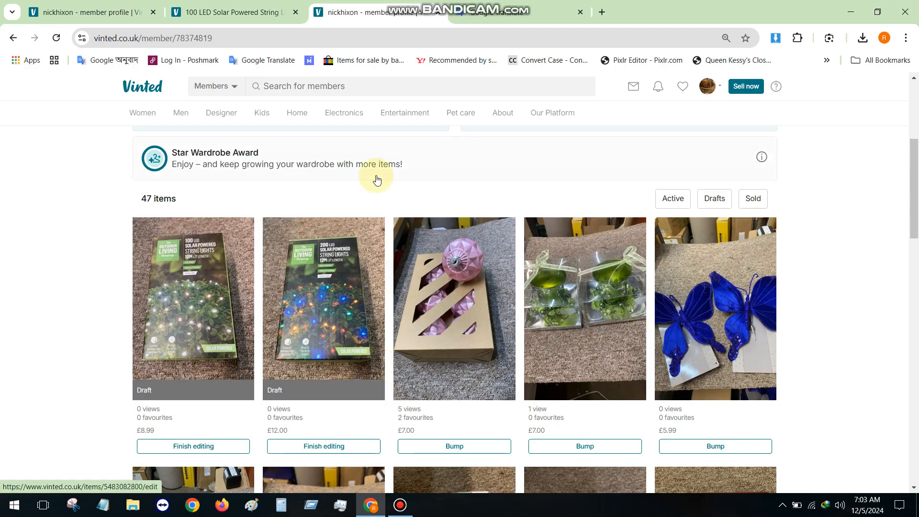
{"action": "left_click", "coordinate": [442, 13]}
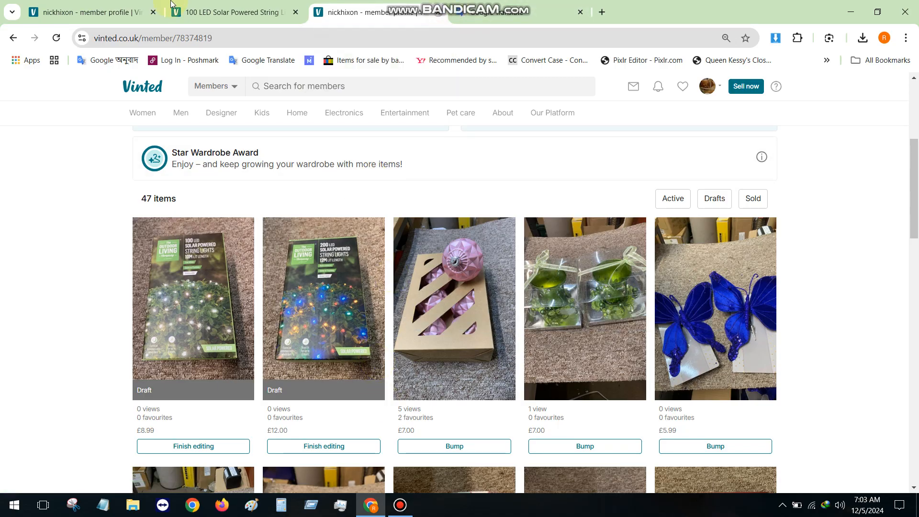
{"action": "left_click", "coordinate": [138, 6]}
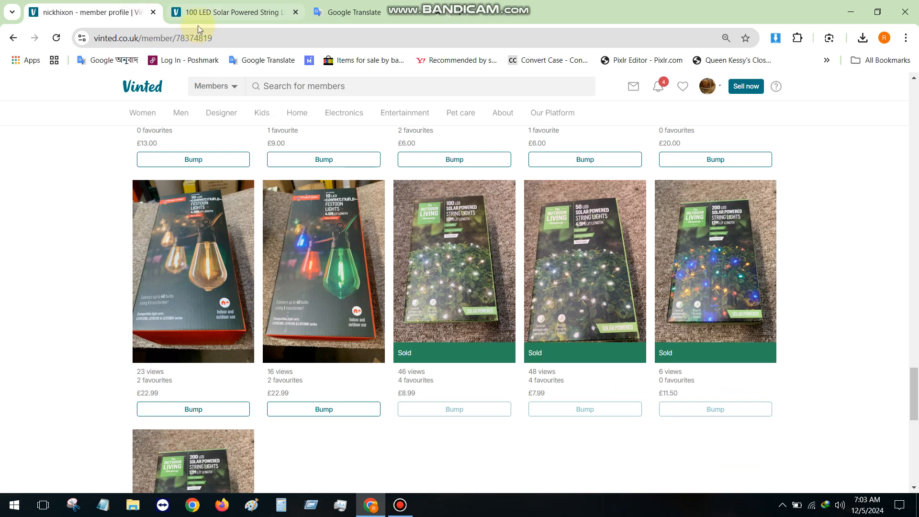
{"action": "left_click", "coordinate": [295, 13]}
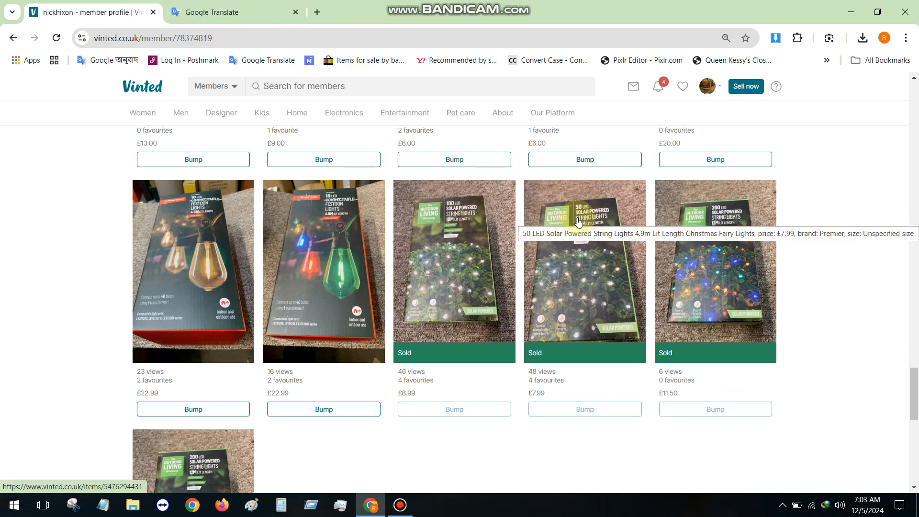
Try to open the sold 50 LED solar string lights listing from the wardrobe.
{"action": "right_click", "coordinate": [579, 225]}
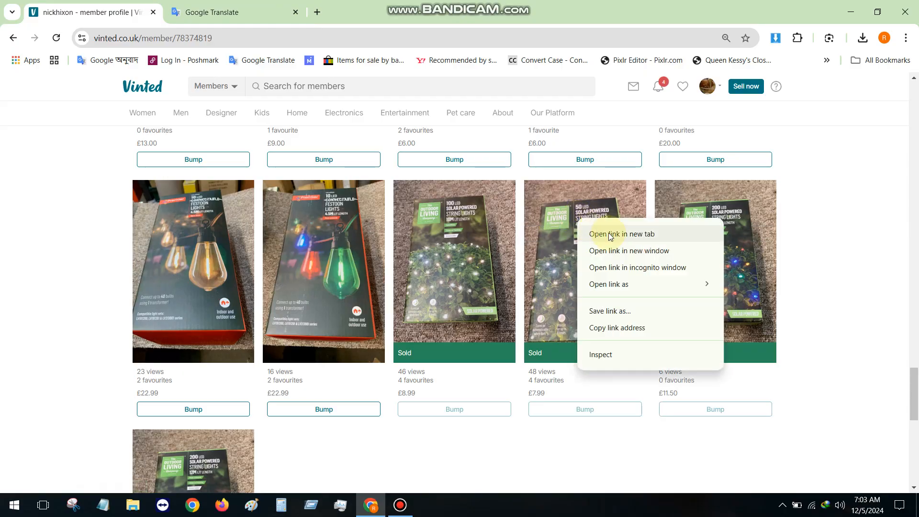
{"action": "left_click", "coordinate": [609, 232]}
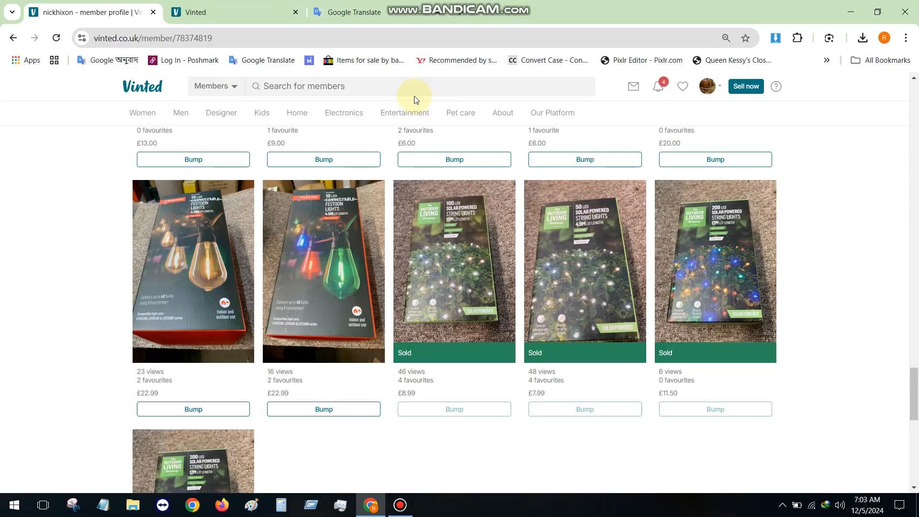
{"action": "left_click", "coordinate": [246, 14]}
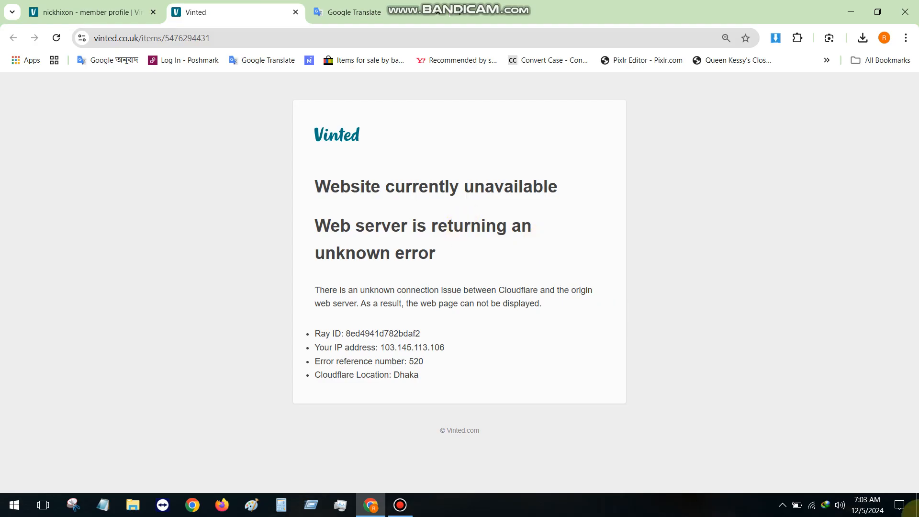
{"action": "left_click", "coordinate": [296, 12]}
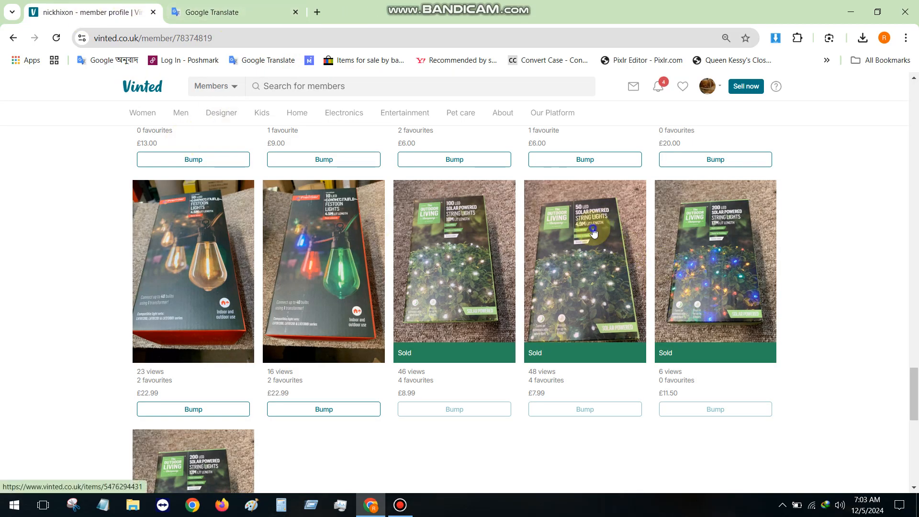
Open the sold 50 LED Solar Powered String Lights listing in a separate browser tab and switch to it.
{"action": "right_click", "coordinate": [593, 233]}
{"action": "left_click", "coordinate": [639, 239]}
{"action": "left_click", "coordinate": [236, 6]}
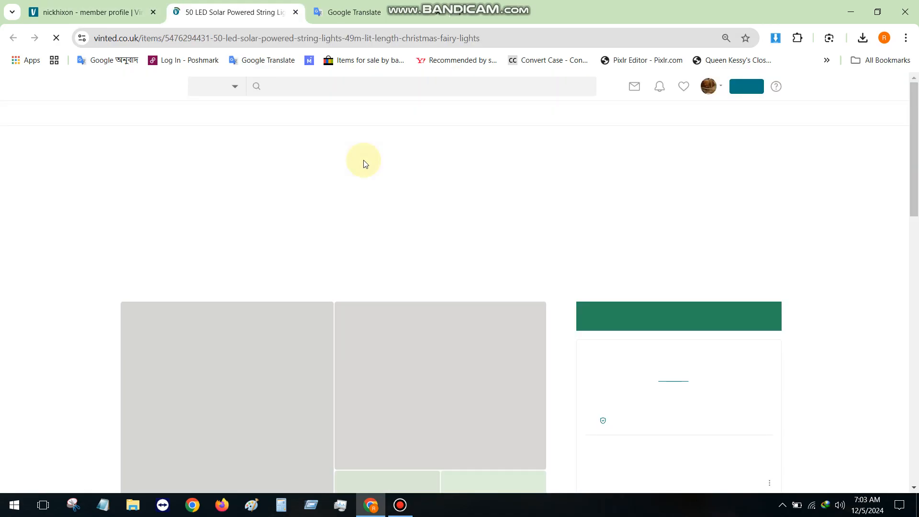
Save the 50 LED listing's main front-of-box photo as a JPG, replacing 1.jpg in the work folder.
{"action": "scroll", "coordinate": [379, 211], "scroll_direction": "down", "scroll_amount": 5}
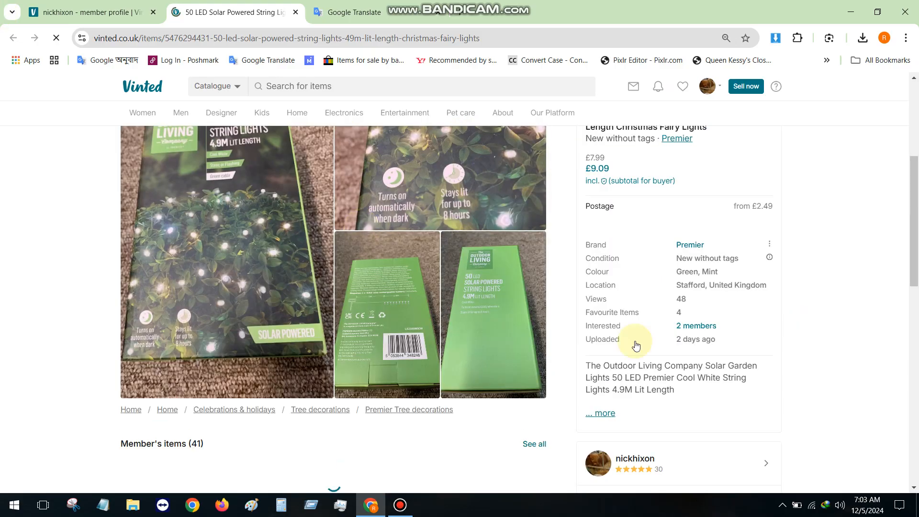
{"action": "right_click", "coordinate": [224, 192]}
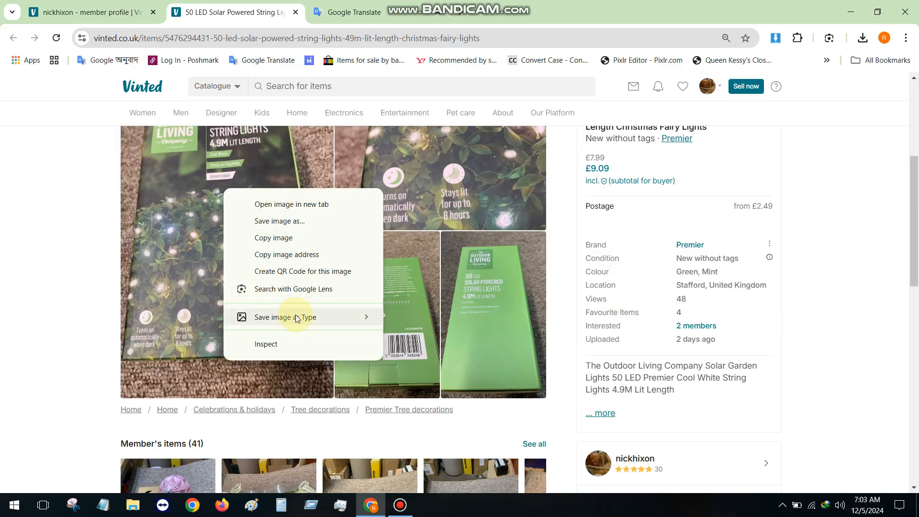
{"action": "mouse_move", "coordinate": [306, 317]}
{"action": "left_click", "coordinate": [171, 259]}
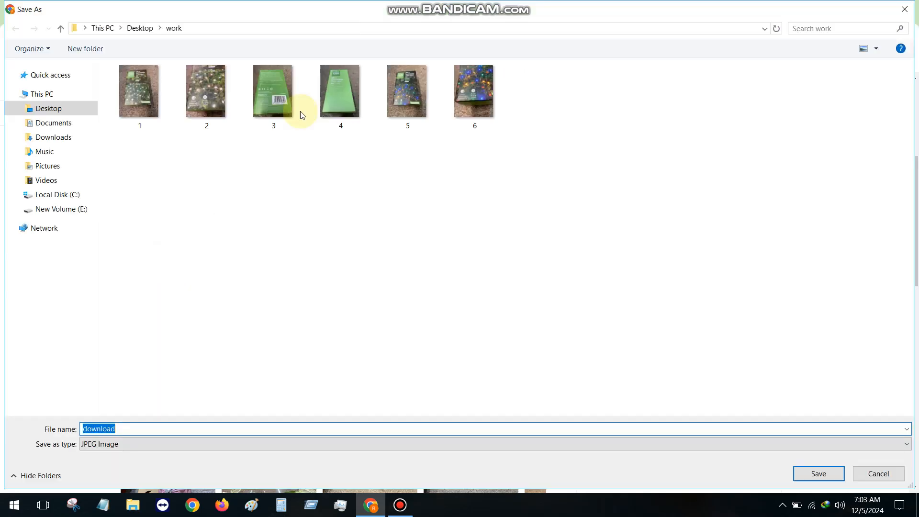
{"action": "left_click", "coordinate": [192, 103]}
{"action": "double_click", "coordinate": [135, 106]}
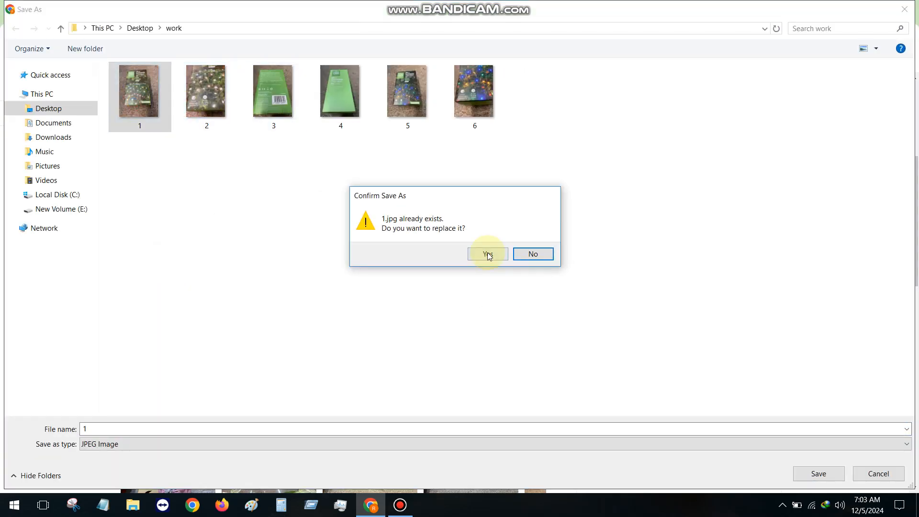
{"action": "left_click", "coordinate": [486, 254]}
Save the listing's second photo, the close-up of the lights, as a JPG, replacing 2.jpg in the work folder.
{"action": "right_click", "coordinate": [390, 189]}
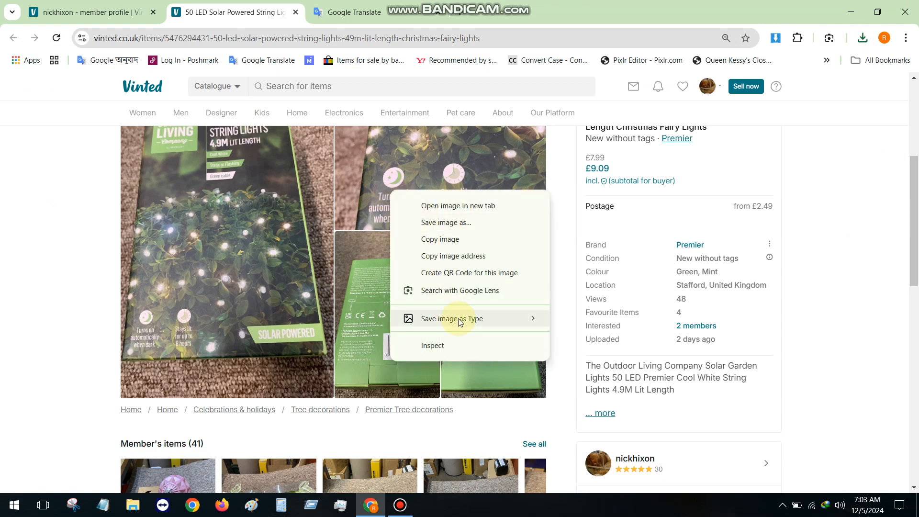
{"action": "mouse_move", "coordinate": [484, 318]}
{"action": "left_click", "coordinate": [577, 320]}
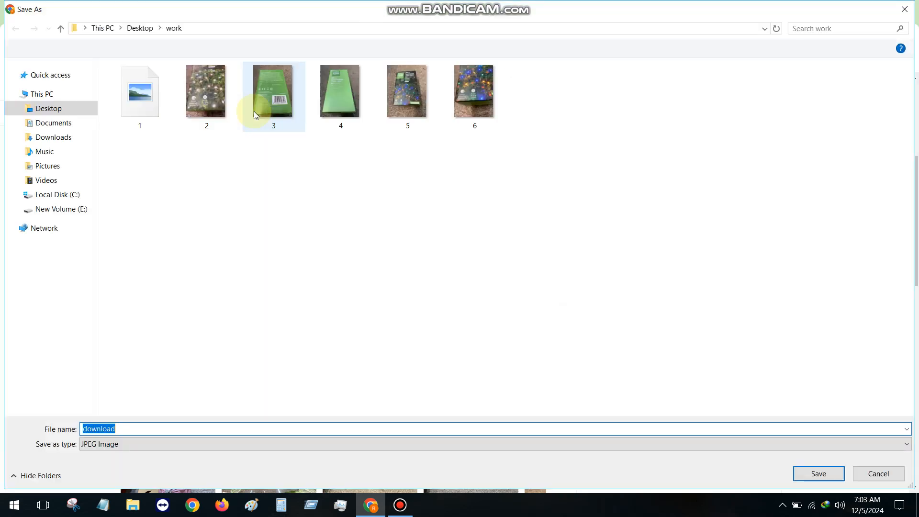
{"action": "double_click", "coordinate": [207, 96]}
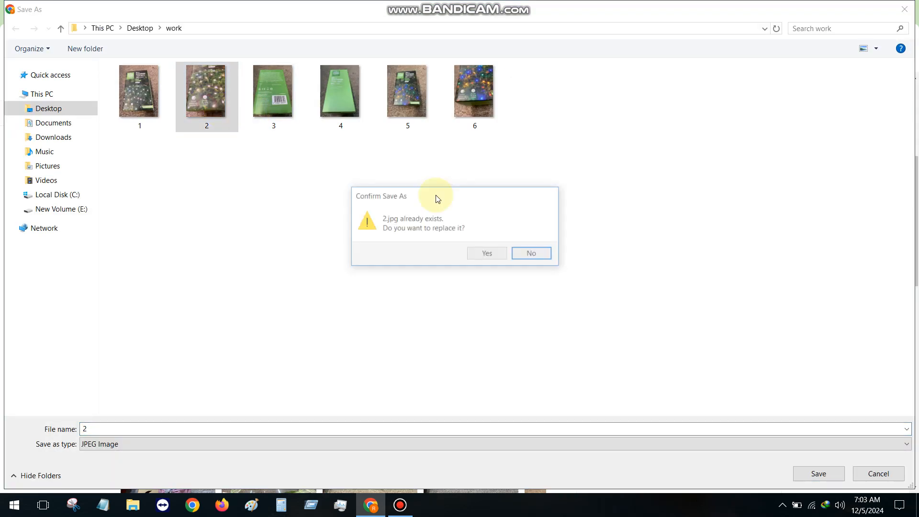
{"action": "left_click", "coordinate": [485, 253]}
Enlarge the photo of the box's barcode side and save it as a JPG, replacing 3.jpg in the work folder.
{"action": "left_click", "coordinate": [409, 286]}
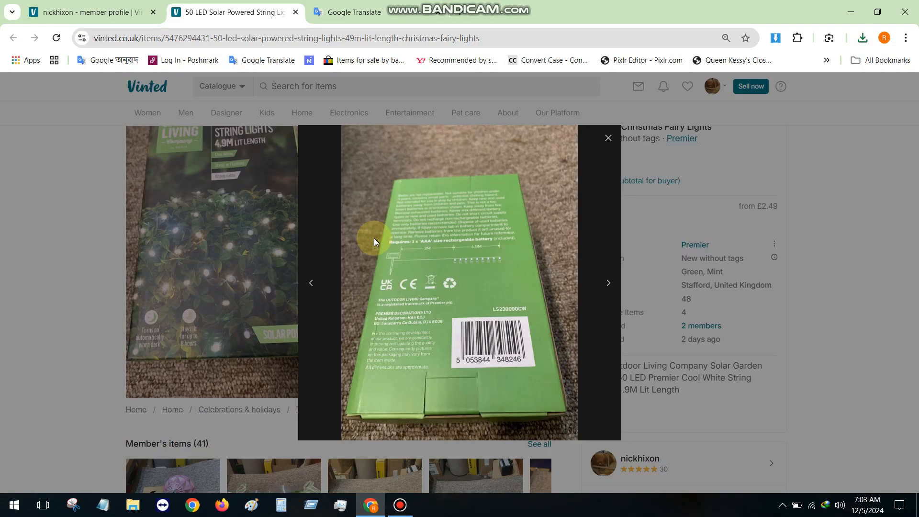
{"action": "right_click", "coordinate": [374, 237]}
{"action": "left_click", "coordinate": [465, 371]}
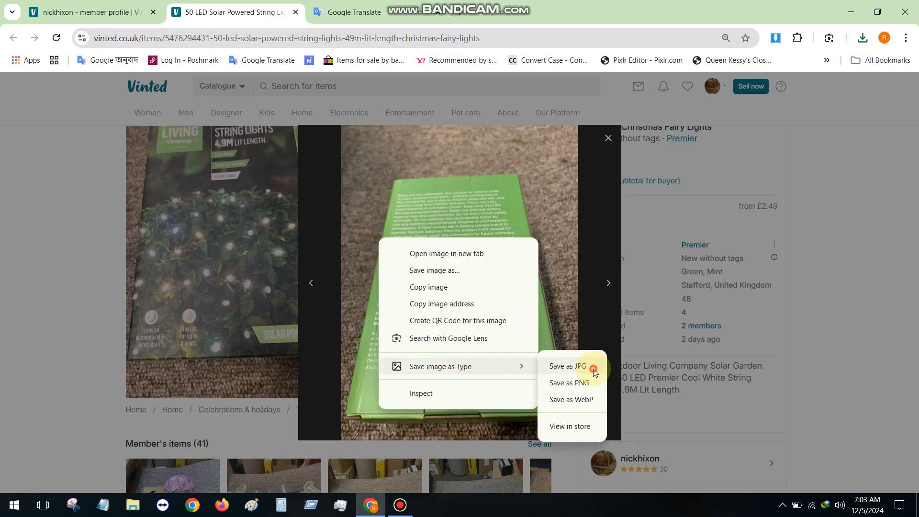
{"action": "left_click", "coordinate": [593, 368]}
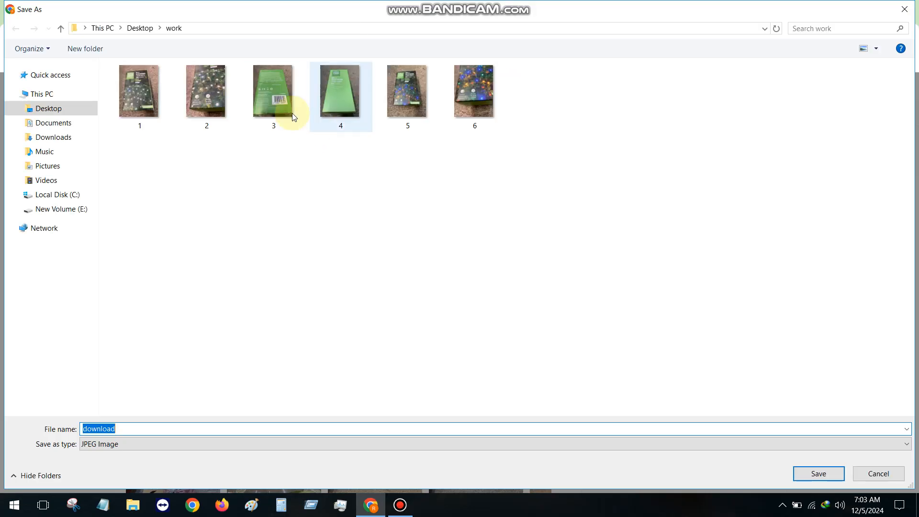
{"action": "double_click", "coordinate": [287, 107]}
{"action": "left_click", "coordinate": [491, 257]}
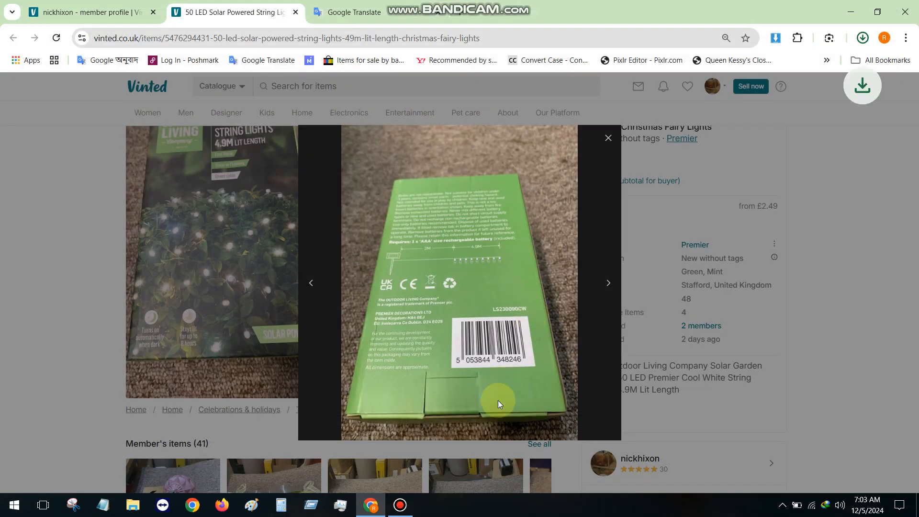
Save the enlarged photo of the plain green box side as a JPG, replacing 4.jpg, and close the photo viewer.
{"action": "left_click", "coordinate": [603, 287]}
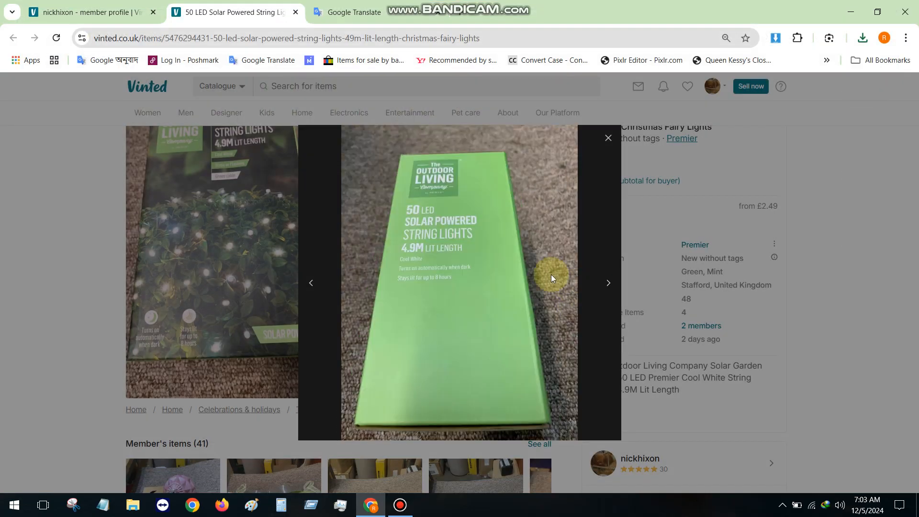
{"action": "right_click", "coordinate": [443, 249]}
{"action": "mouse_move", "coordinate": [543, 375]}
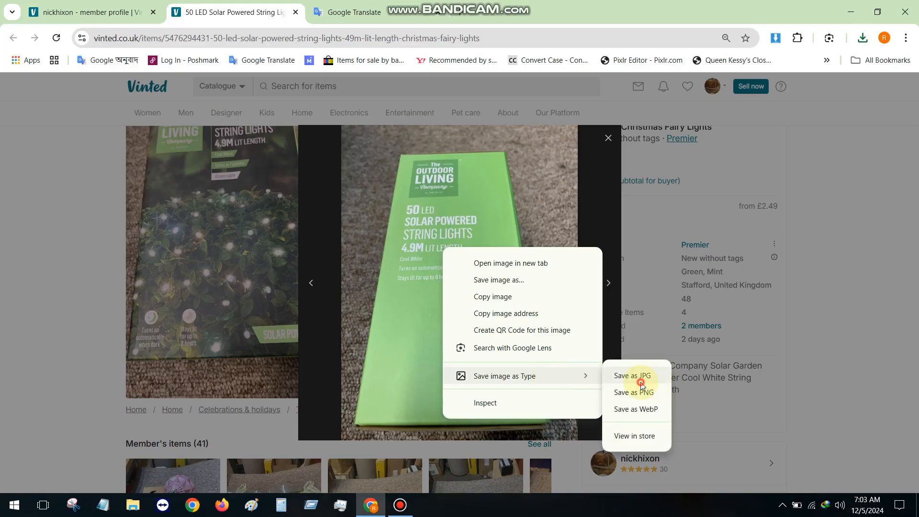
{"action": "left_click", "coordinate": [640, 382]}
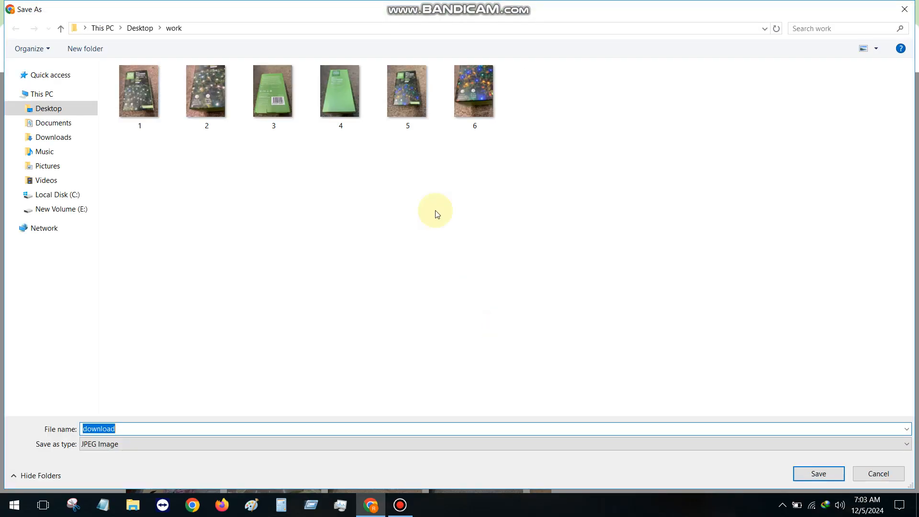
{"action": "left_click", "coordinate": [349, 119]}
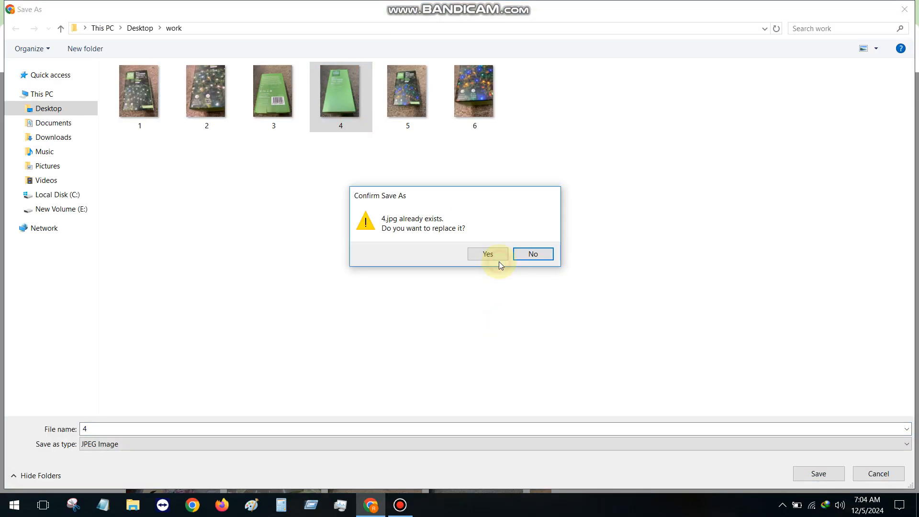
{"action": "left_click", "coordinate": [492, 254]}
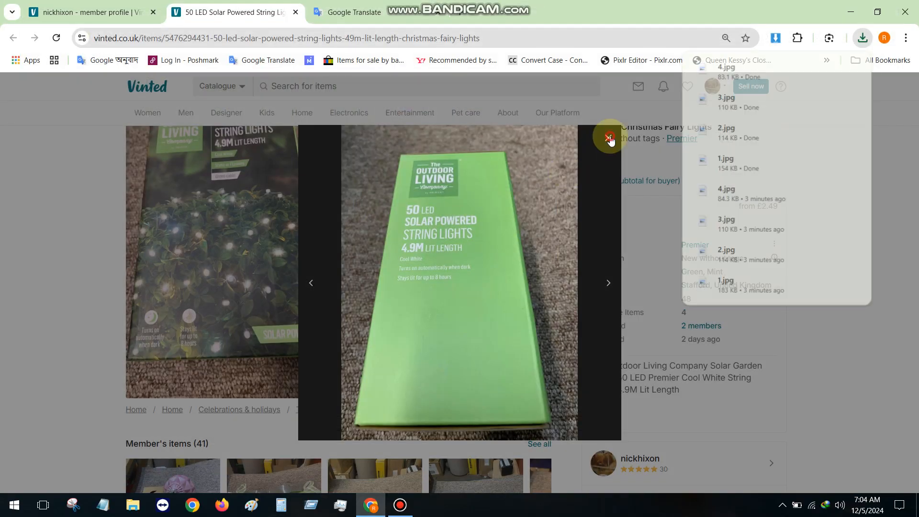
{"action": "left_click", "coordinate": [605, 141]}
{"action": "scroll", "coordinate": [593, 225], "scroll_direction": "up", "scroll_amount": 5}
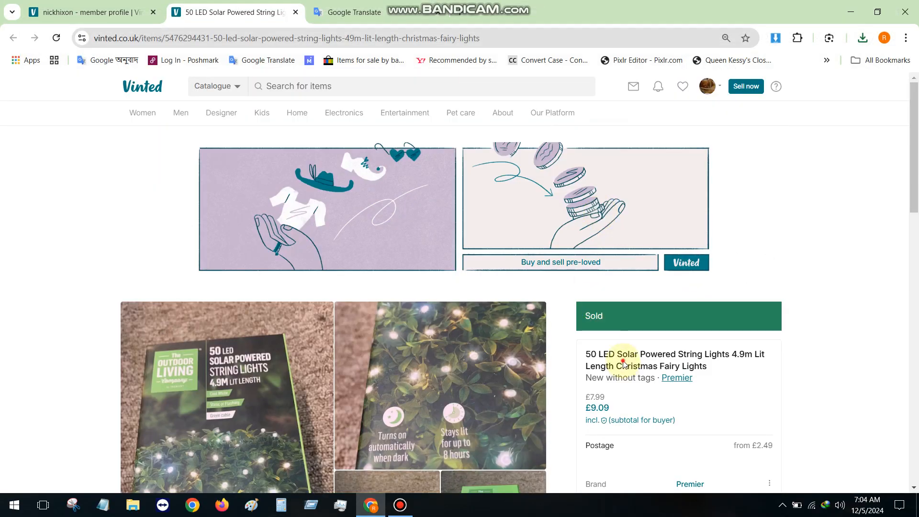
Copy the sold 50 LED listing's title and open a blank Sell an item form in a new tab from the member profile.
{"action": "triple_click", "coordinate": [623, 365]}
{"action": "right_click", "coordinate": [623, 365]}
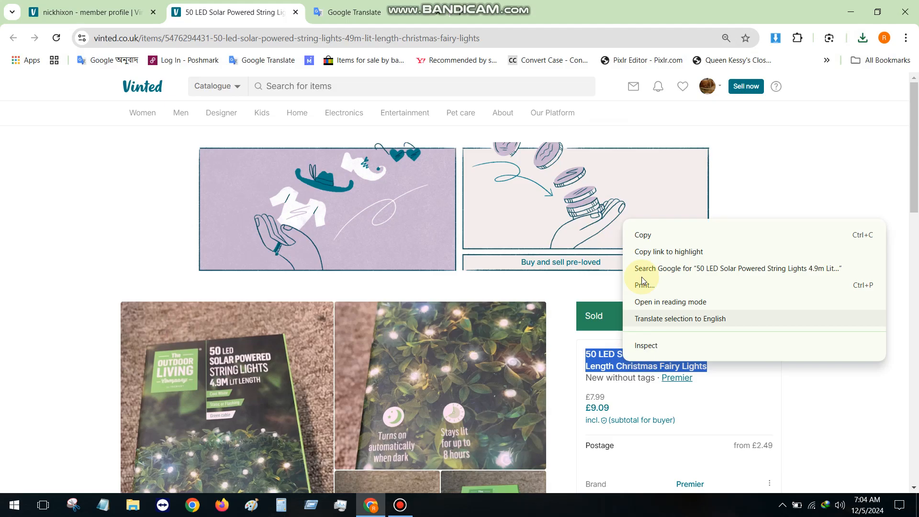
{"action": "left_click", "coordinate": [646, 236]}
{"action": "left_click", "coordinate": [86, 12]}
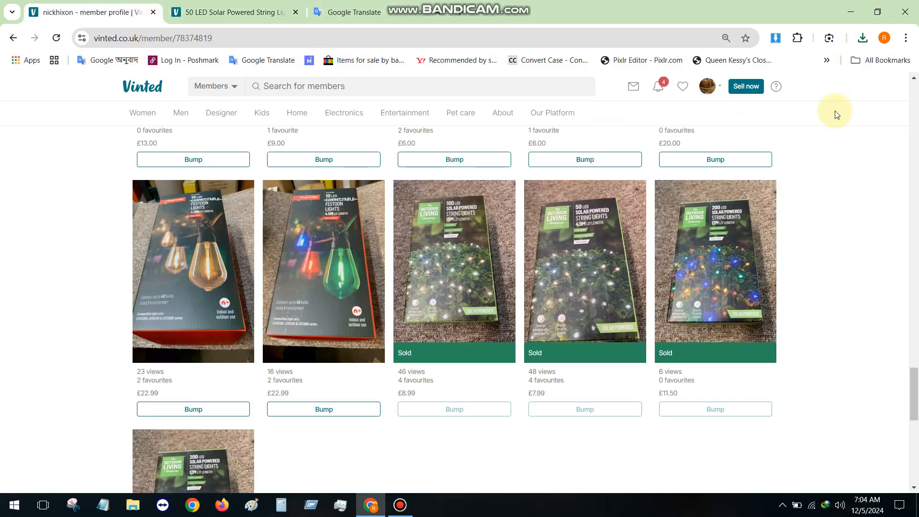
{"action": "right_click", "coordinate": [746, 89]}
{"action": "left_click", "coordinate": [787, 102]}
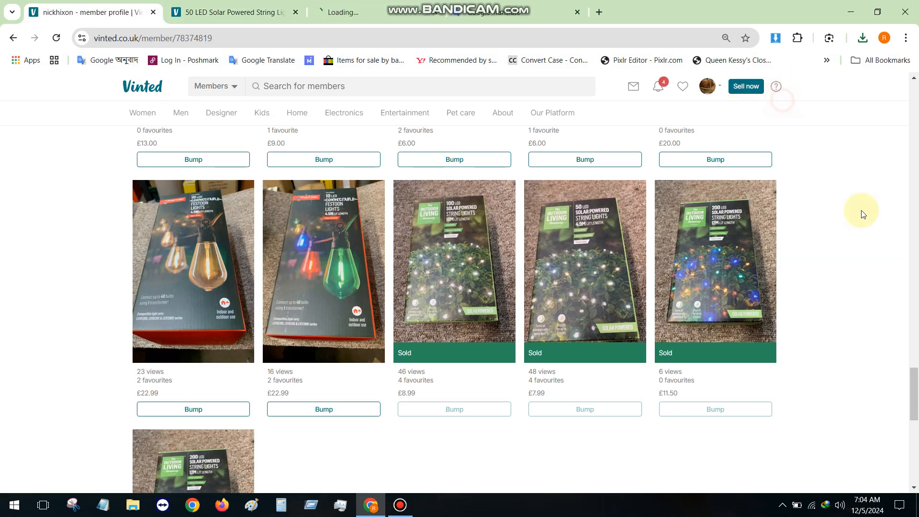
{"action": "left_click", "coordinate": [401, 4]}
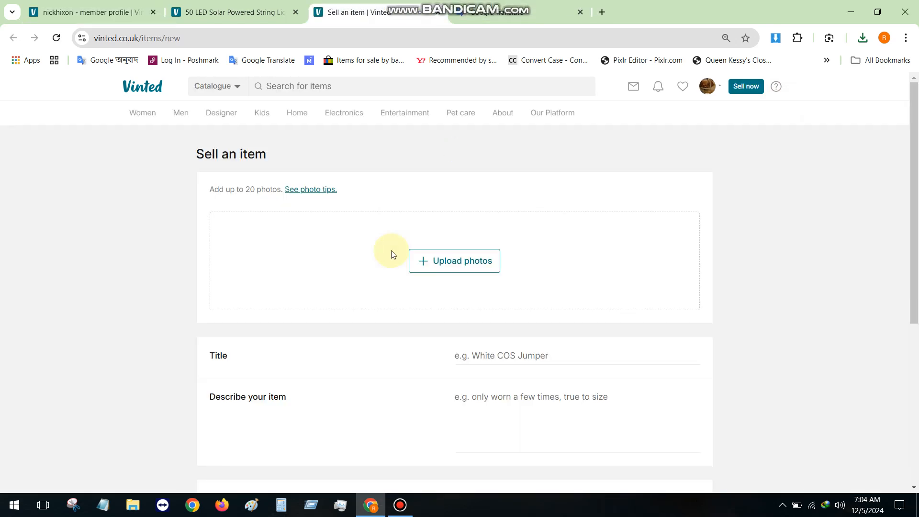
Upload photos 1, 2, 3 and 4 from the work folder to the new listing.
{"action": "left_click", "coordinate": [441, 265]}
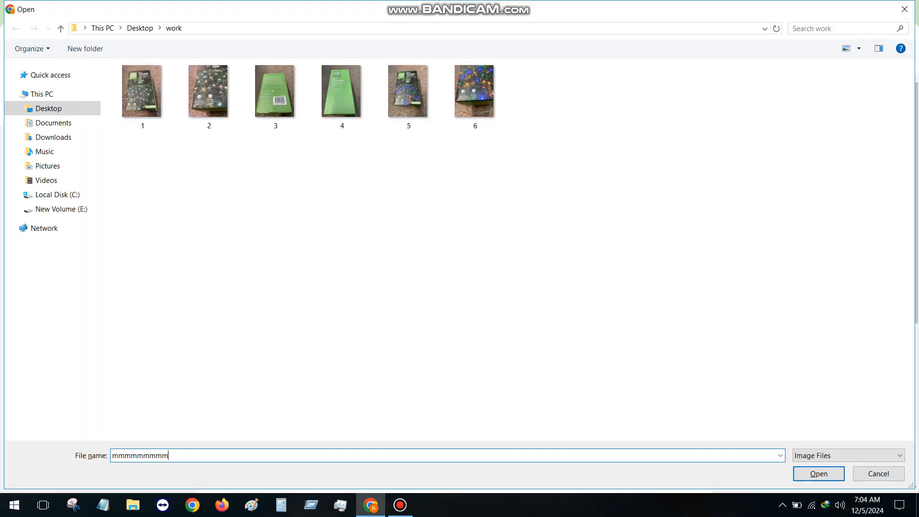
{"action": "left_click", "coordinate": [144, 91]}
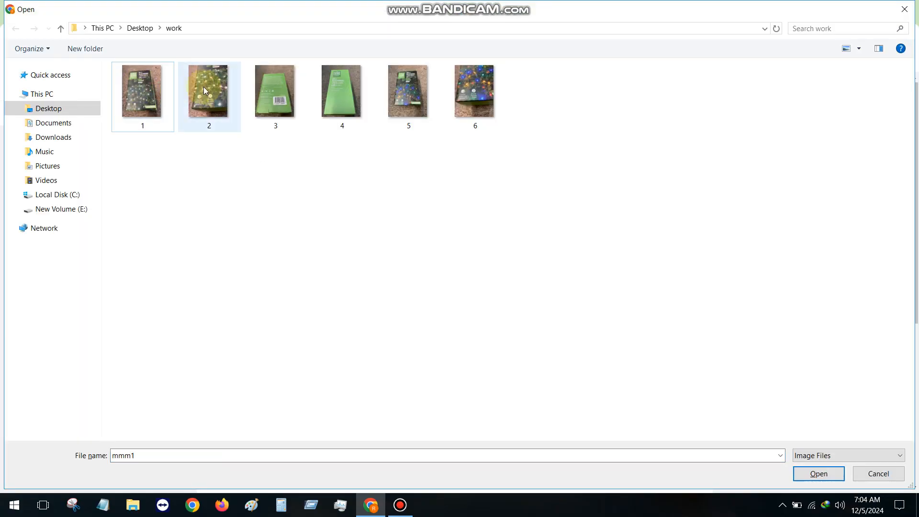
{"action": "left_click", "coordinate": [354, 108]}
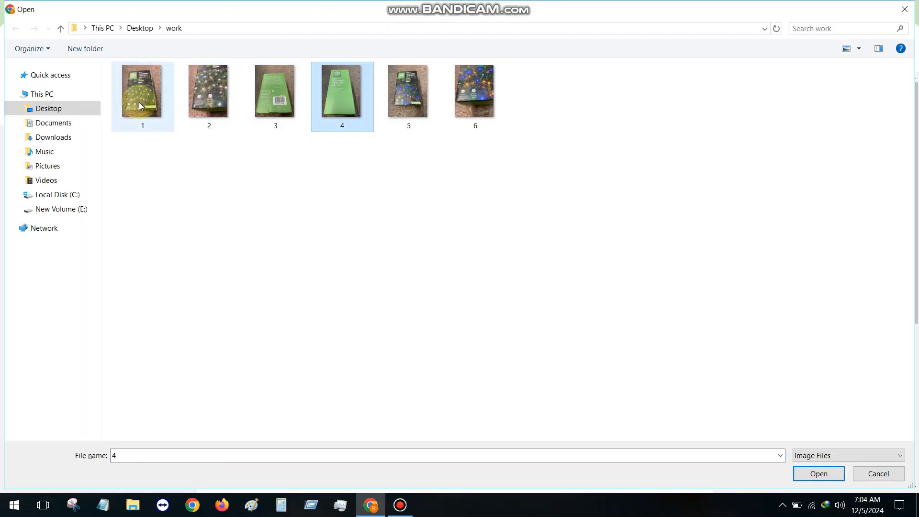
{"action": "left_click", "coordinate": [139, 102], "text": "shift"}
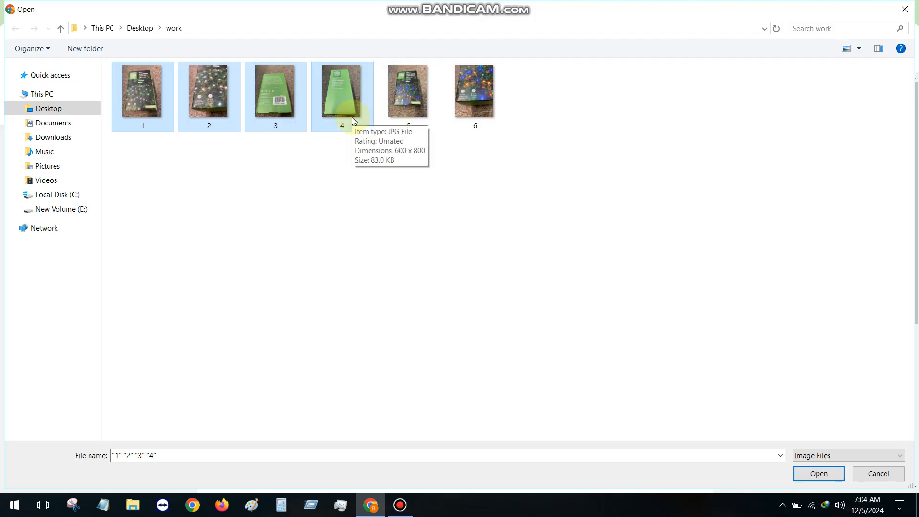
{"action": "key", "text": "Return"}
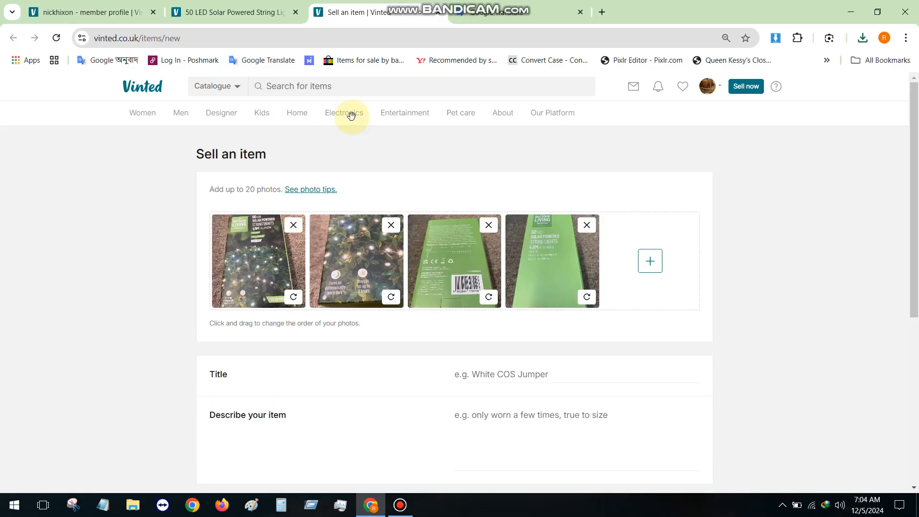
Enter the copied title "50 LED Solar Powered String Lights 4.9m Lit Length Christmas Fairy Lights" in the new listing.
{"action": "scroll", "coordinate": [558, 221], "scroll_direction": "down", "scroll_amount": 5}
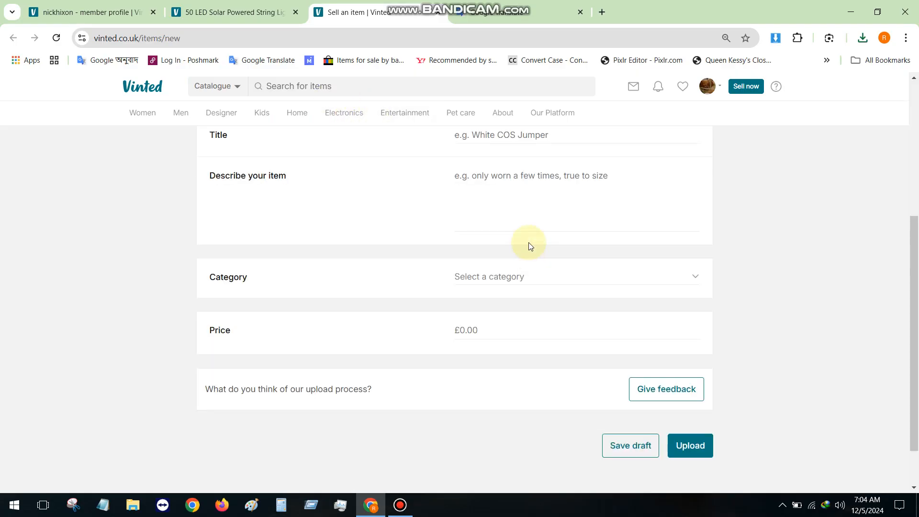
{"action": "scroll", "coordinate": [506, 219], "scroll_direction": "up", "scroll_amount": 5}
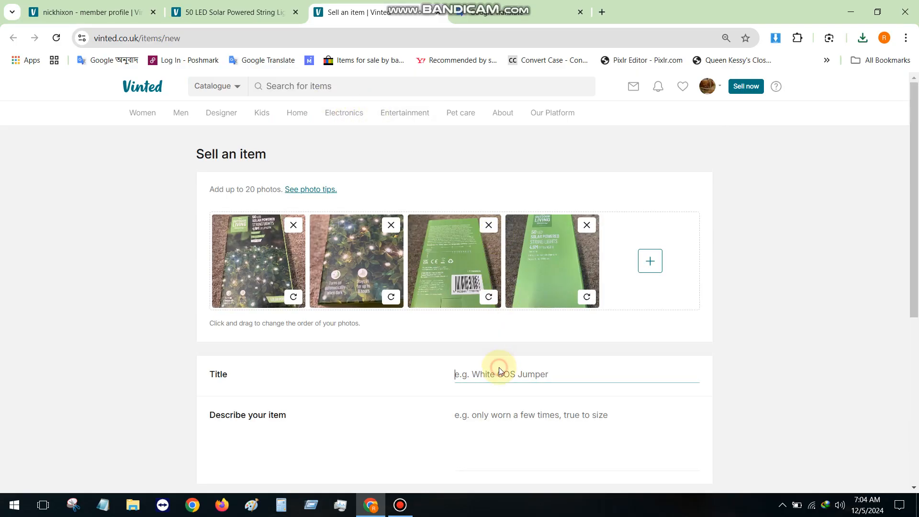
{"action": "left_click", "coordinate": [229, 12]}
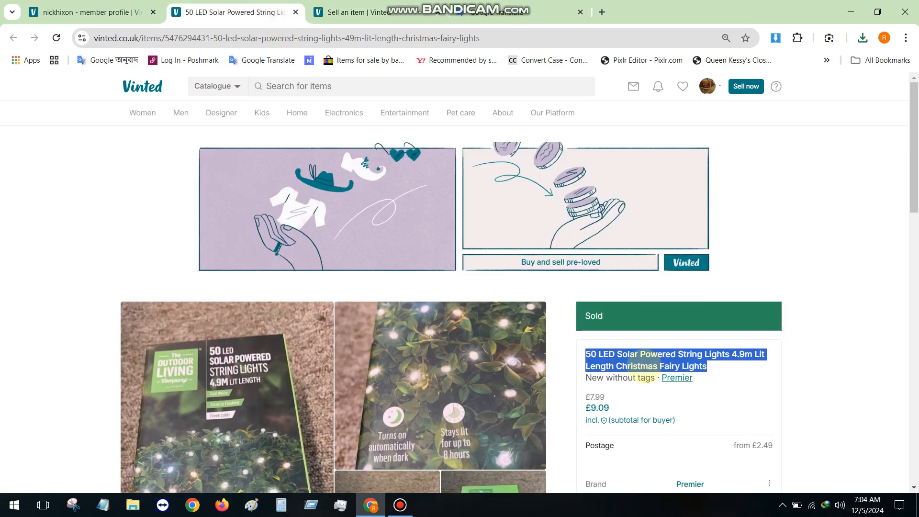
{"action": "left_click", "coordinate": [436, 4]}
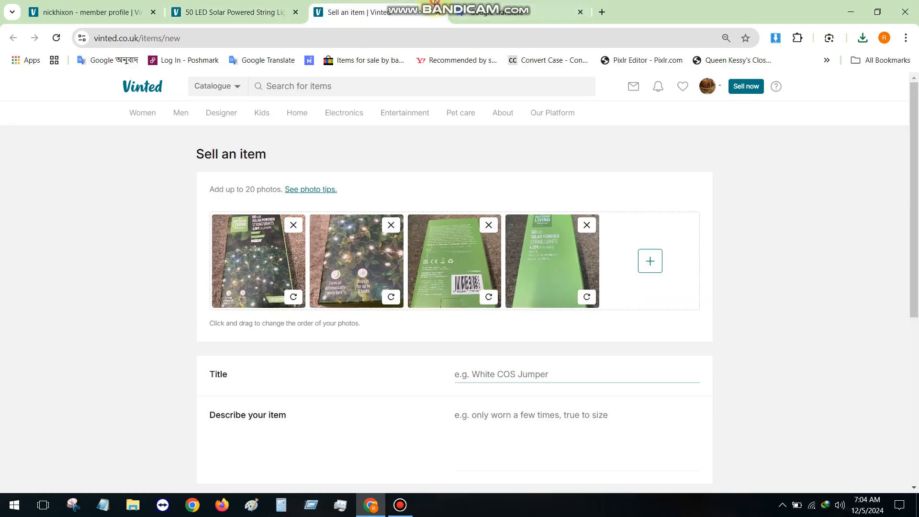
{"action": "left_click", "coordinate": [605, 391]}
{"action": "type", "text": "50 LED Solar Powered String Lights 4.9m Lit Length Christmas Fairy Lights"}
{"action": "scroll", "coordinate": [539, 293], "scroll_direction": "down", "scroll_amount": 5}
Copy the sold listing's full expanded description, from "The Outdoor Living Company" through the battery sentence, into the new listing's description.
{"action": "left_click", "coordinate": [501, 206]}
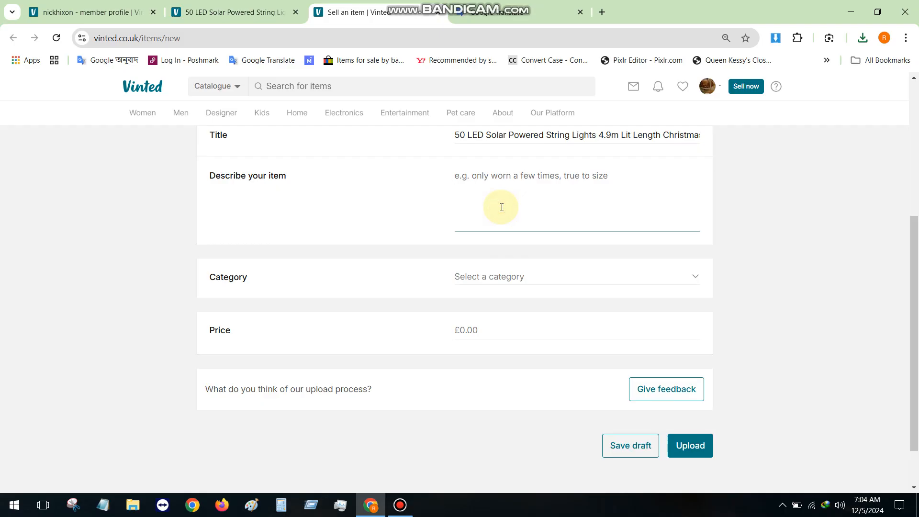
{"action": "left_click", "coordinate": [229, 12]}
{"action": "scroll", "coordinate": [694, 322], "scroll_direction": "down", "scroll_amount": 4}
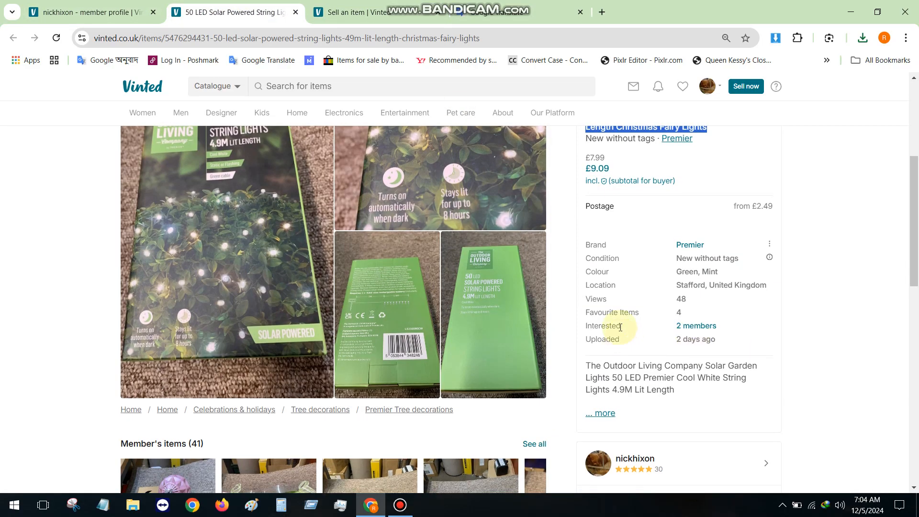
{"action": "left_click", "coordinate": [604, 413]}
{"action": "left_click", "coordinate": [616, 362]}
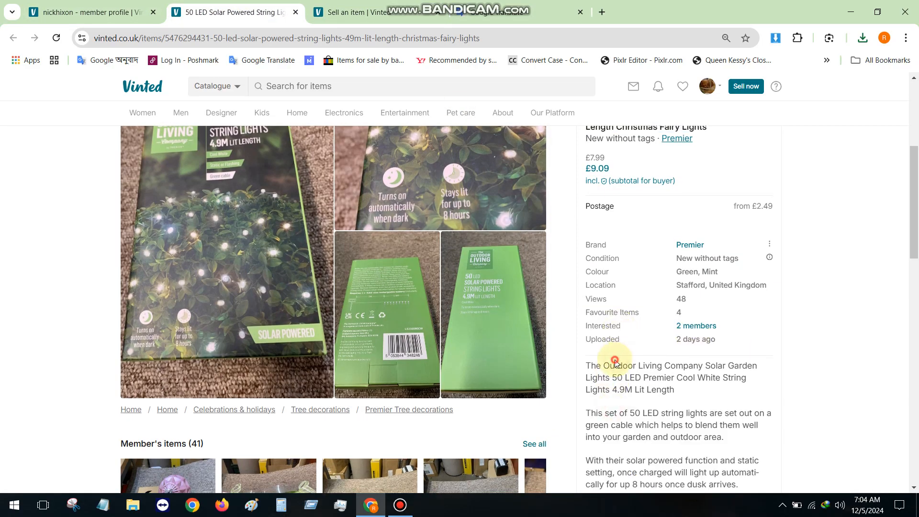
{"action": "triple_click", "coordinate": [616, 366]}
{"action": "scroll", "coordinate": [683, 356], "scroll_direction": "down", "scroll_amount": 5}
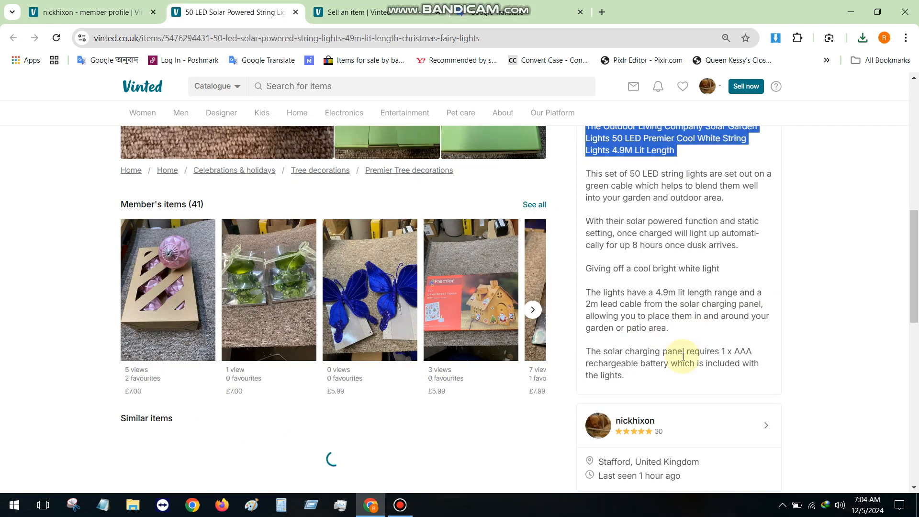
{"action": "left_click", "coordinate": [627, 381], "text": "shift"}
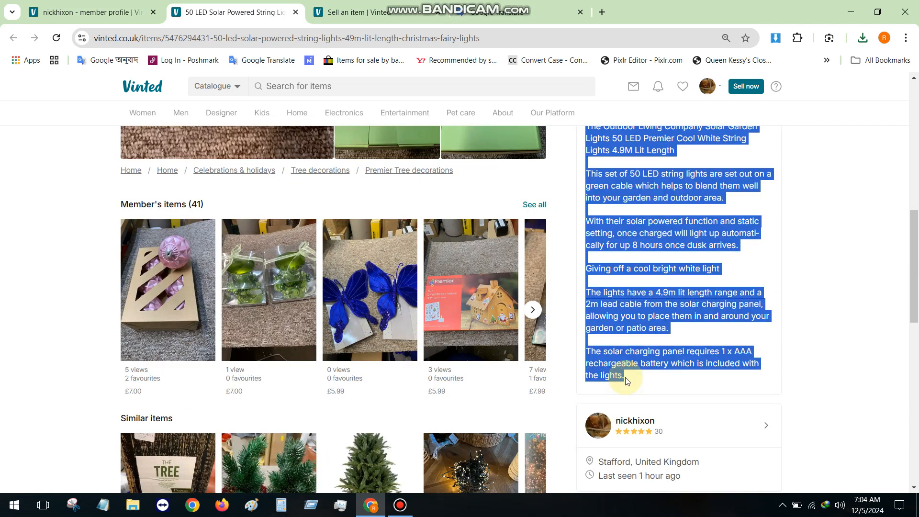
{"action": "left_click", "coordinate": [438, 2]}
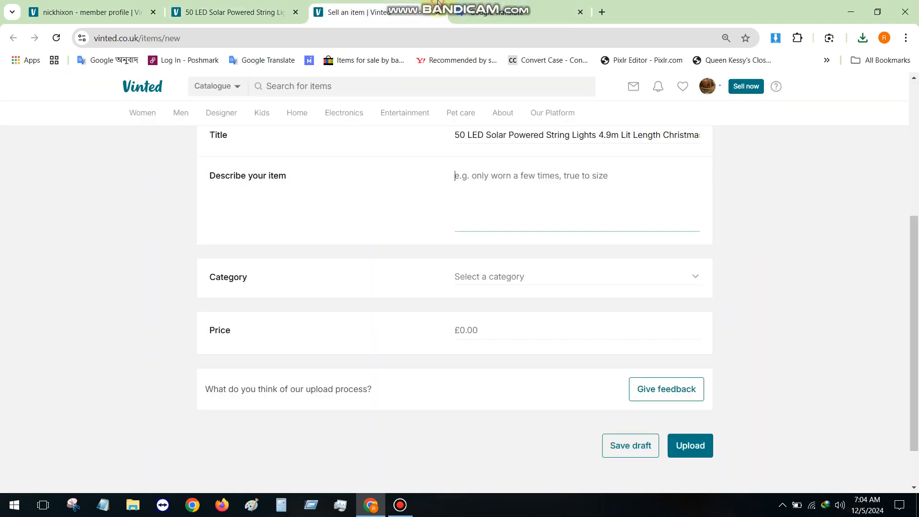
{"action": "left_click", "coordinate": [496, 189]}
{"action": "key", "text": "ctrl+v"}
Set the new listing's category to the suggested Decorative lighting under Home > Celebrations & holidays.
{"action": "scroll", "coordinate": [495, 213], "scroll_direction": "down", "scroll_amount": 5}
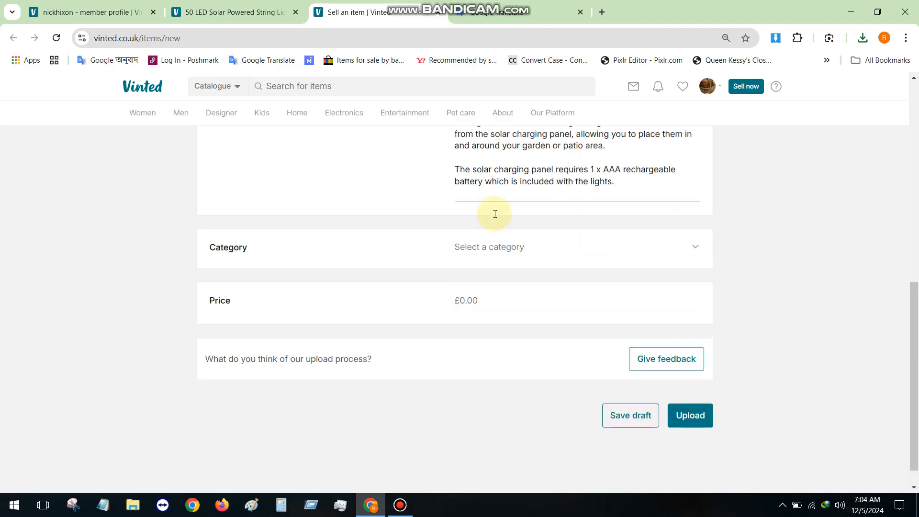
{"action": "left_click", "coordinate": [495, 223]}
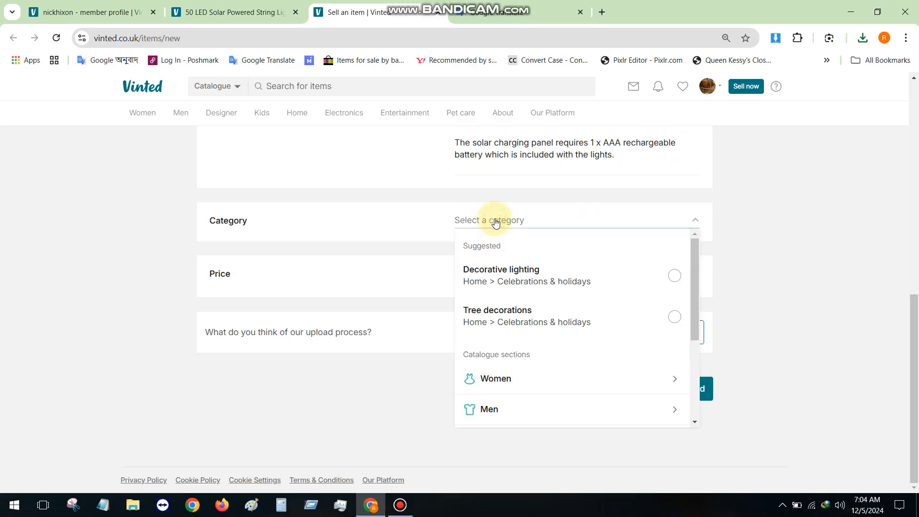
{"action": "left_click", "coordinate": [515, 279]}
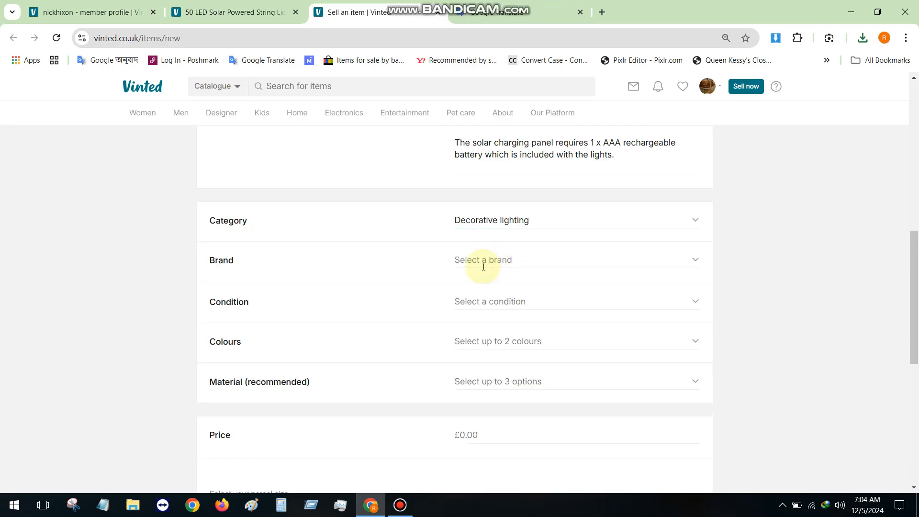
Copy the brand Premier from the sold listing and set it as the new listing's brand.
{"action": "left_click", "coordinate": [270, 4]}
{"action": "scroll", "coordinate": [620, 322], "scroll_direction": "up", "scroll_amount": 10}
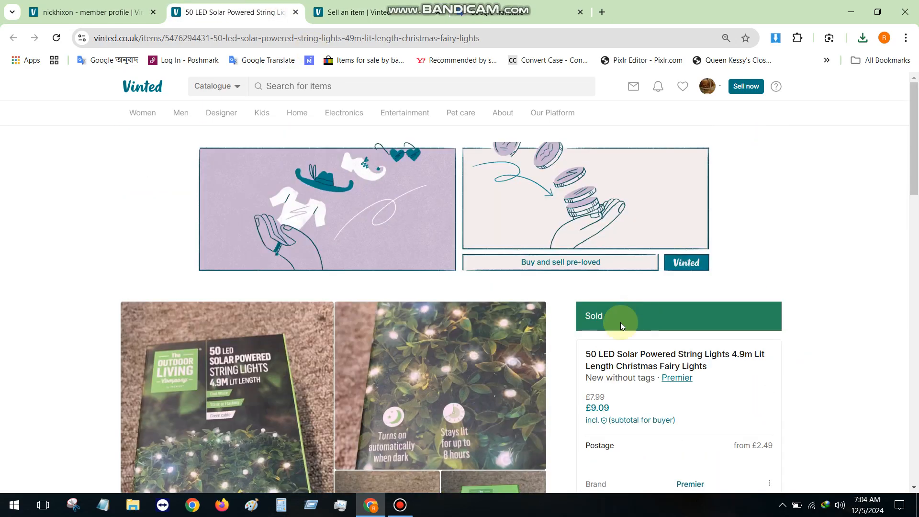
{"action": "scroll", "coordinate": [650, 388], "scroll_direction": "down", "scroll_amount": 3}
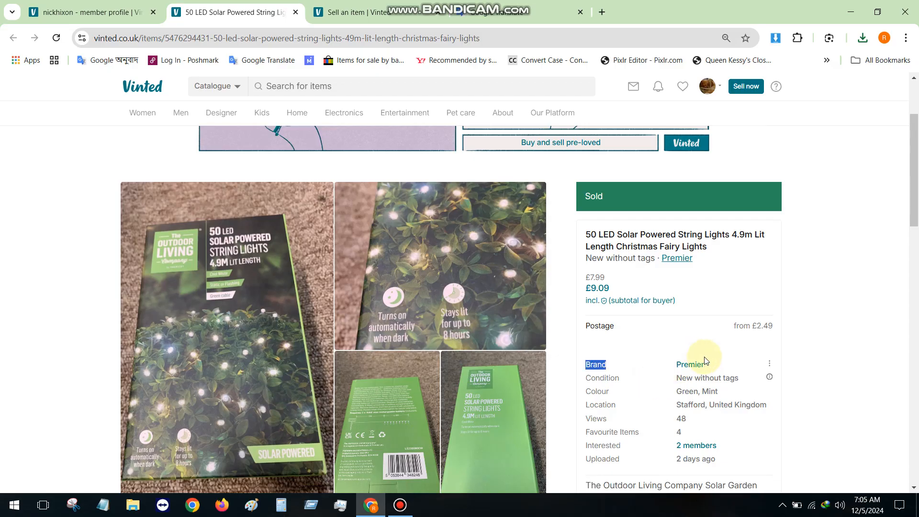
{"action": "left_click_drag", "start_coordinate": [669, 370], "coordinate": [720, 366]}
{"action": "key", "text": "ctrl+c"}
{"action": "left_click", "coordinate": [452, 9]}
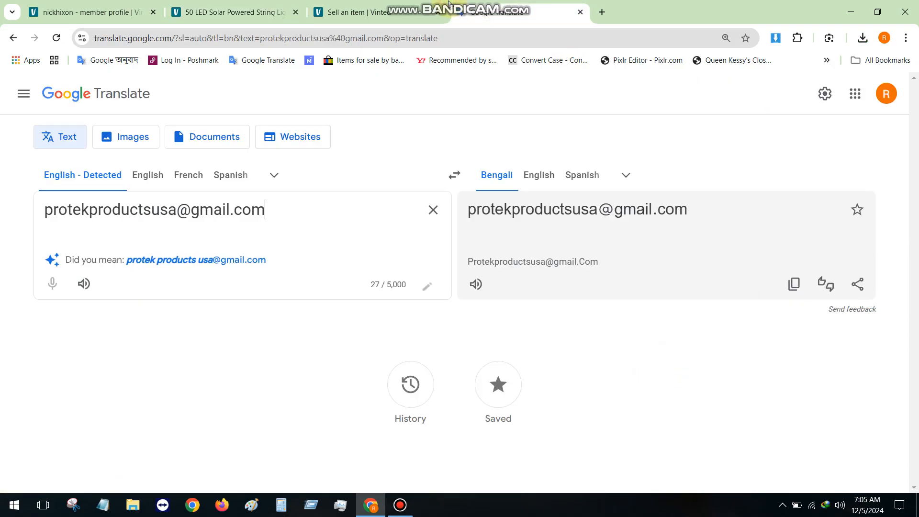
{"action": "left_click", "coordinate": [383, 14]}
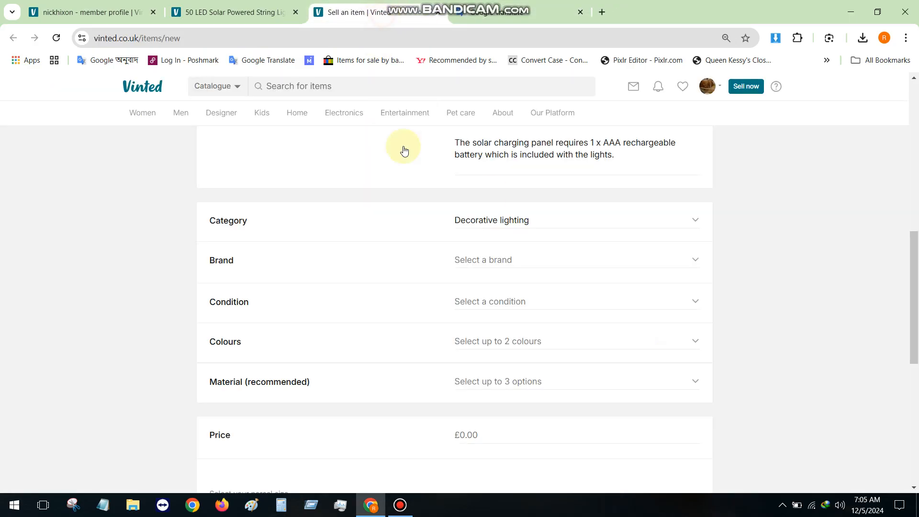
{"action": "left_click", "coordinate": [478, 260]}
{"action": "key", "text": "ctrl+v"}
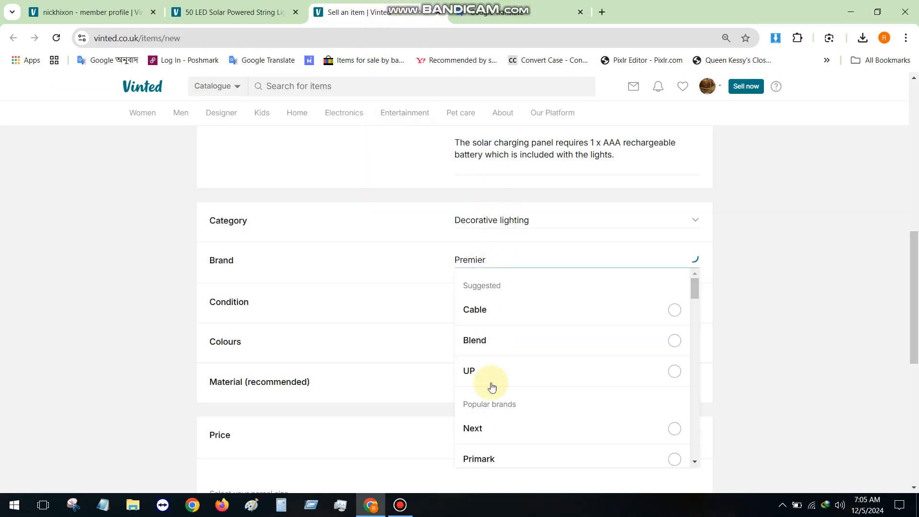
{"action": "left_click", "coordinate": [489, 429]}
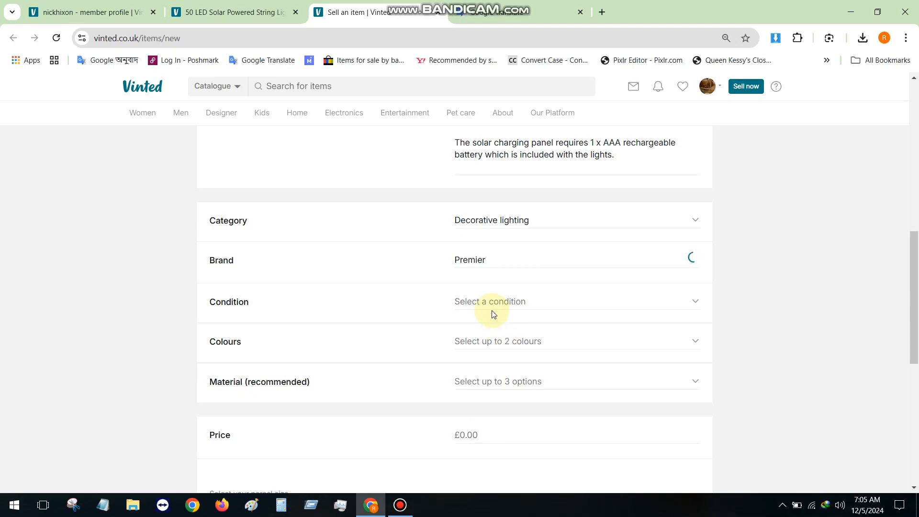
Set the condition to New without tags and choose Green and Mint as the colours, matching the sold listing.
{"action": "left_click", "coordinate": [488, 310]}
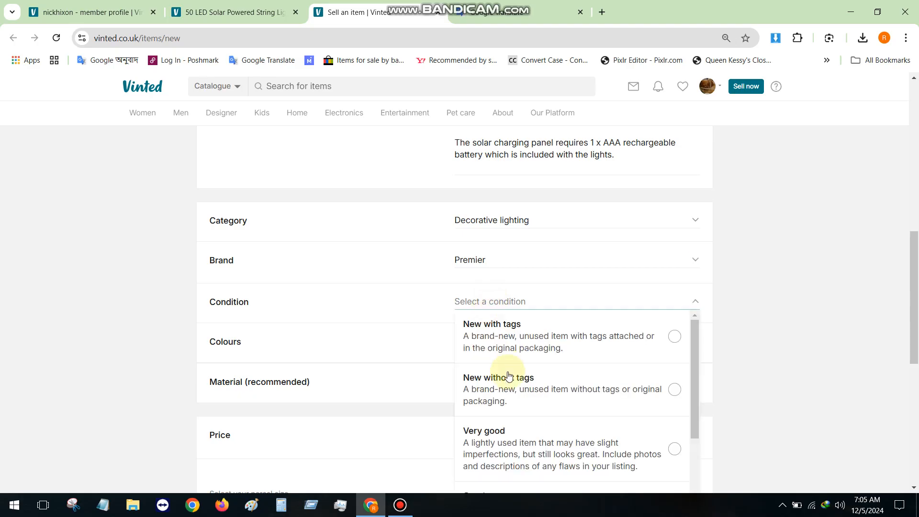
{"action": "left_click", "coordinate": [508, 378]}
{"action": "left_click", "coordinate": [257, 11]}
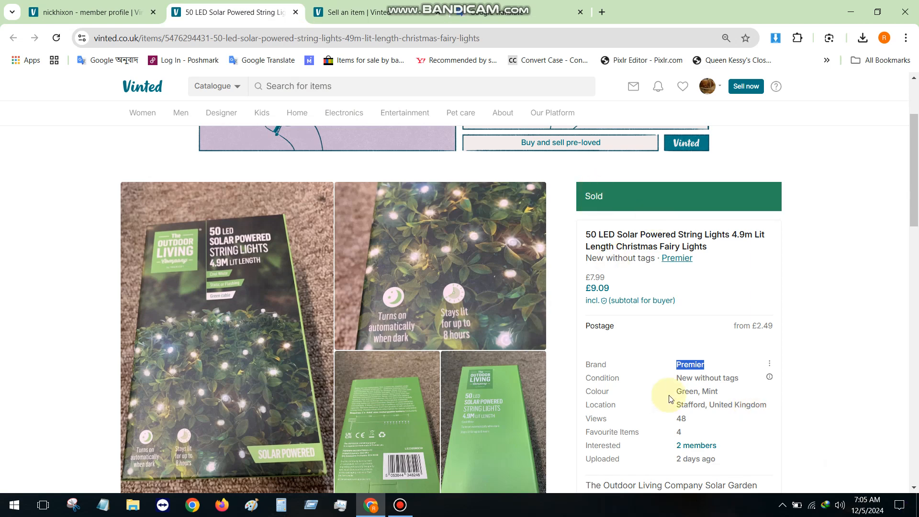
{"action": "key", "text": "ctrl+Tab"}
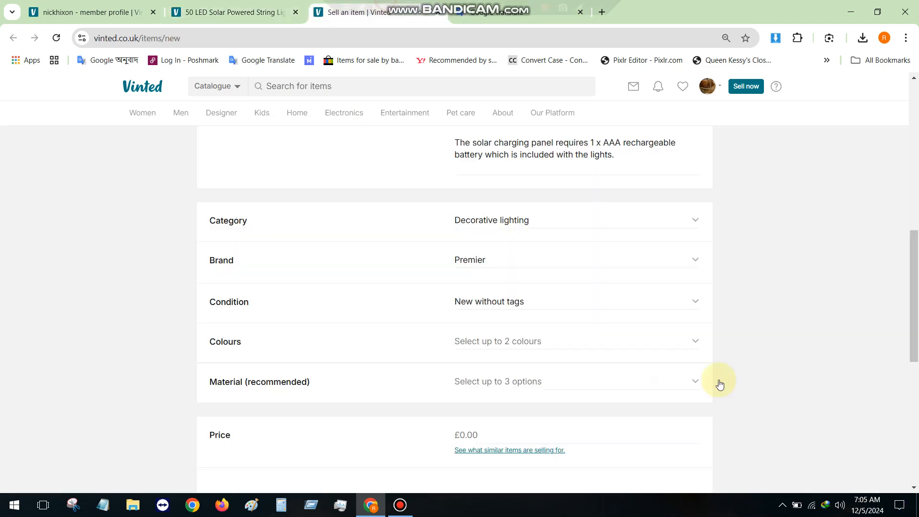
{"action": "left_click", "coordinate": [510, 348]}
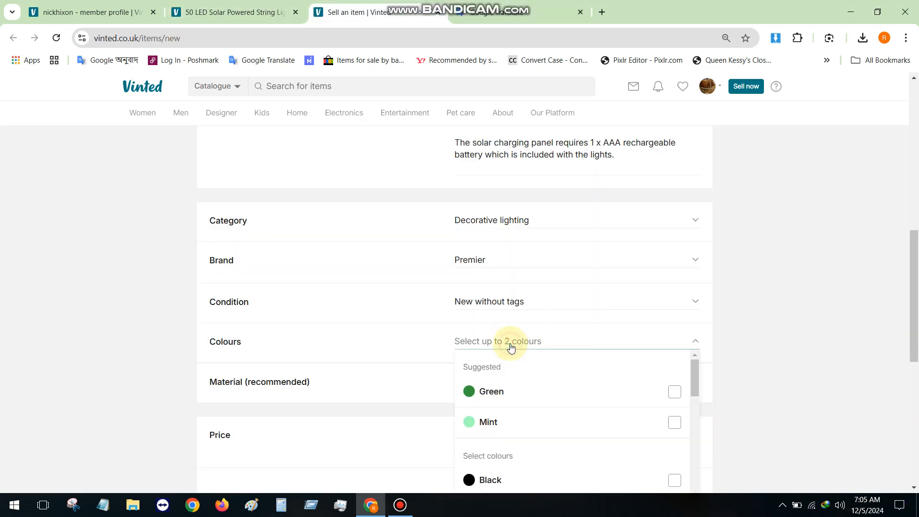
{"action": "left_click", "coordinate": [501, 393]}
{"action": "scroll", "coordinate": [479, 311], "scroll_direction": "down", "scroll_amount": 5}
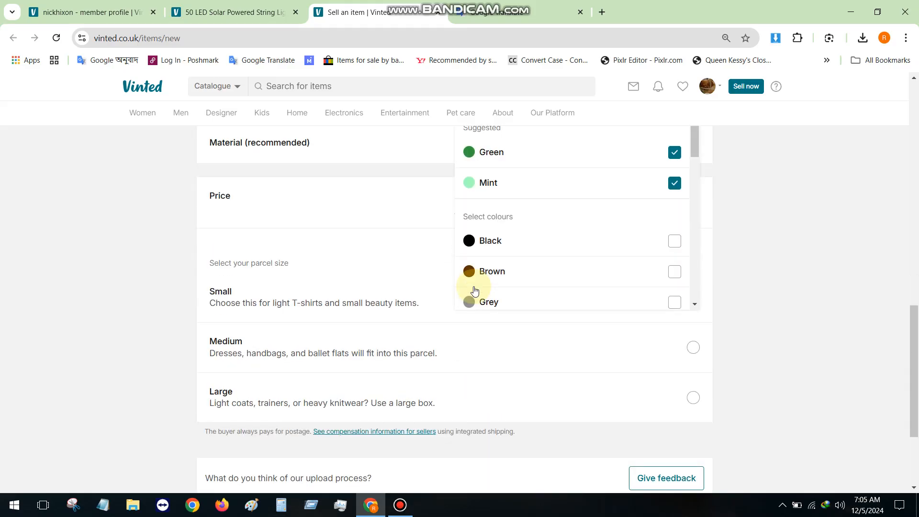
{"action": "left_click", "coordinate": [163, 246]}
Set the new 50 LED listing's price to £7.99, copied from the sold listing.
{"action": "left_click", "coordinate": [460, 195]}
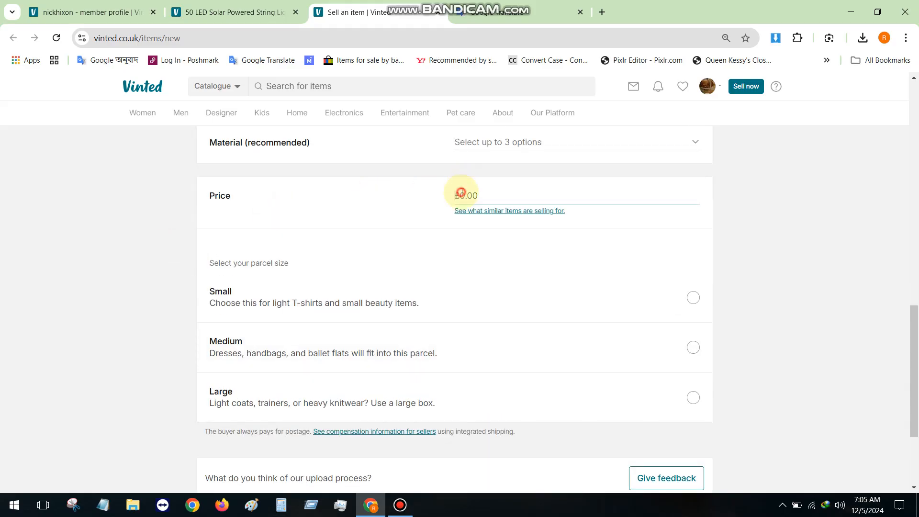
{"action": "left_click", "coordinate": [212, 8]}
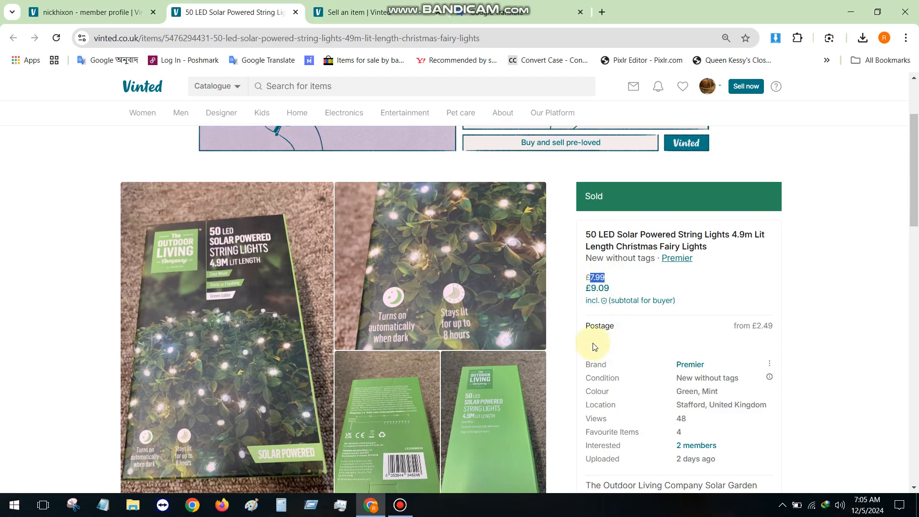
{"action": "left_click", "coordinate": [364, 12]}
{"action": "type", "text": "7.99"}
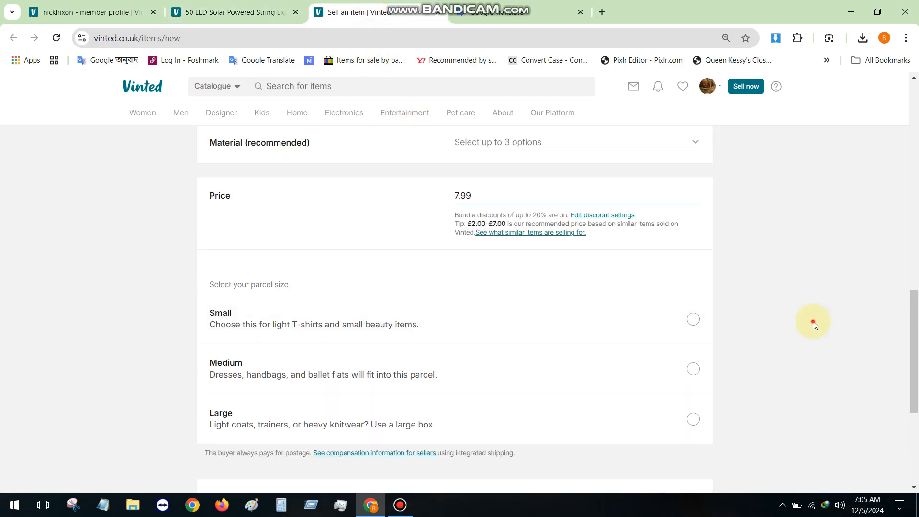
Choose the Small parcel size and save the 50 LED listing as a draft.
{"action": "left_click", "coordinate": [693, 319]}
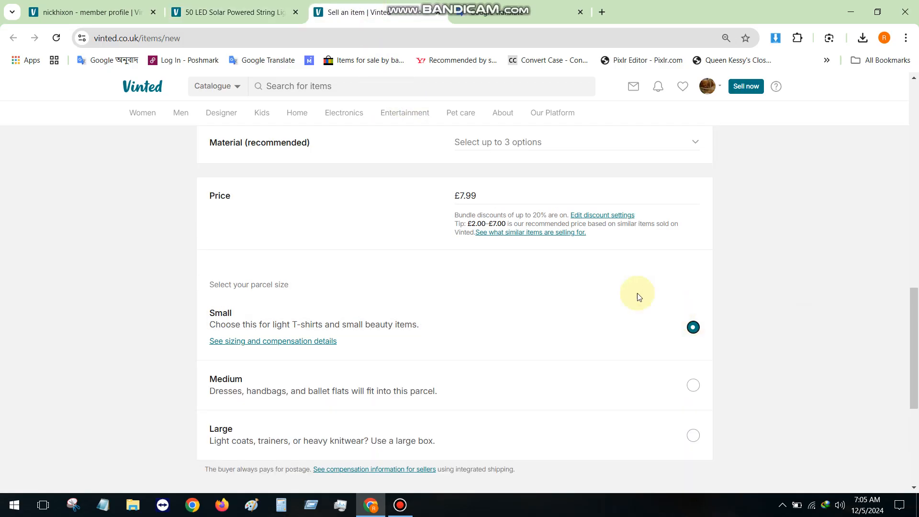
{"action": "scroll", "coordinate": [636, 299], "scroll_direction": "down", "scroll_amount": 5}
{"action": "left_click", "coordinate": [629, 411]}
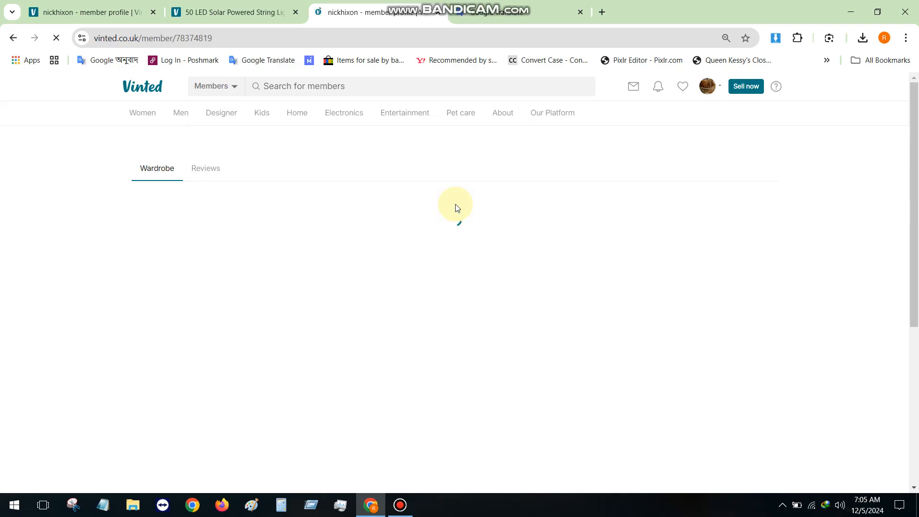
Close the sold 50 LED listing and open the sold £11.50 200 LED string lights from the wardrobe in a new tab.
{"action": "mouse_move", "coordinate": [241, 11]}
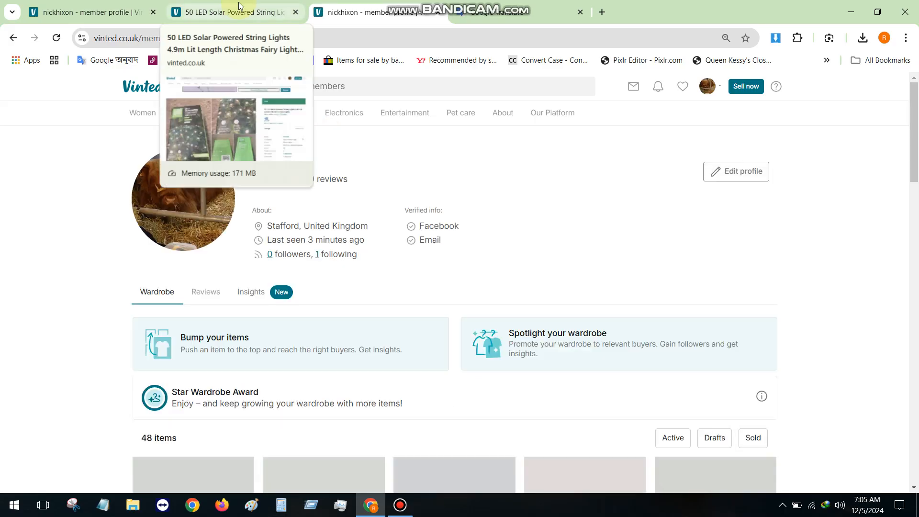
{"action": "left_click", "coordinate": [296, 13]}
{"action": "scroll", "coordinate": [593, 287], "scroll_direction": "down", "scroll_amount": 15}
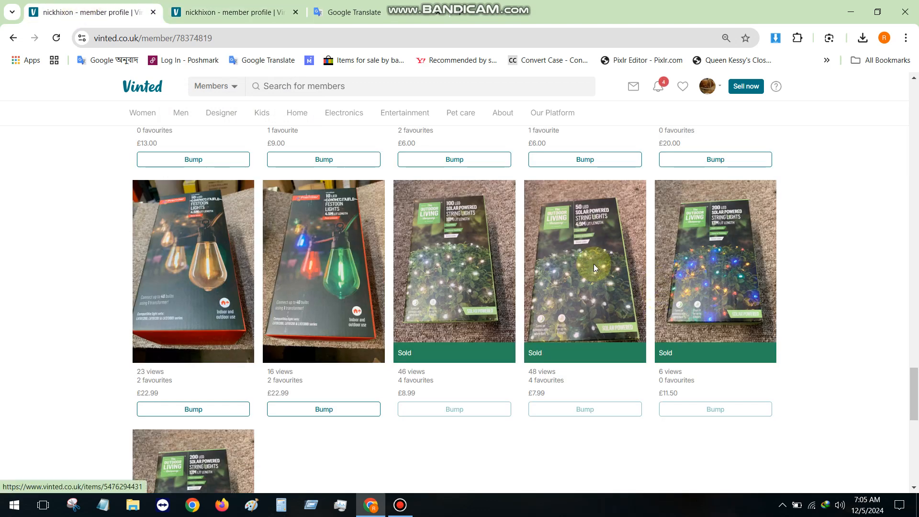
{"action": "right_click", "coordinate": [720, 244]}
{"action": "left_click", "coordinate": [751, 262]}
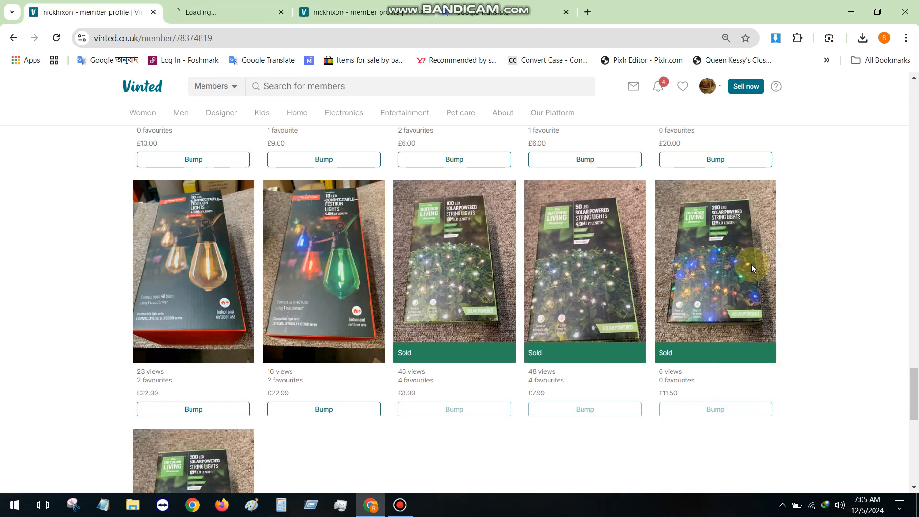
Start a new item listing from the other open profile page.
{"action": "scroll", "coordinate": [512, 290], "scroll_direction": "down", "scroll_amount": 10}
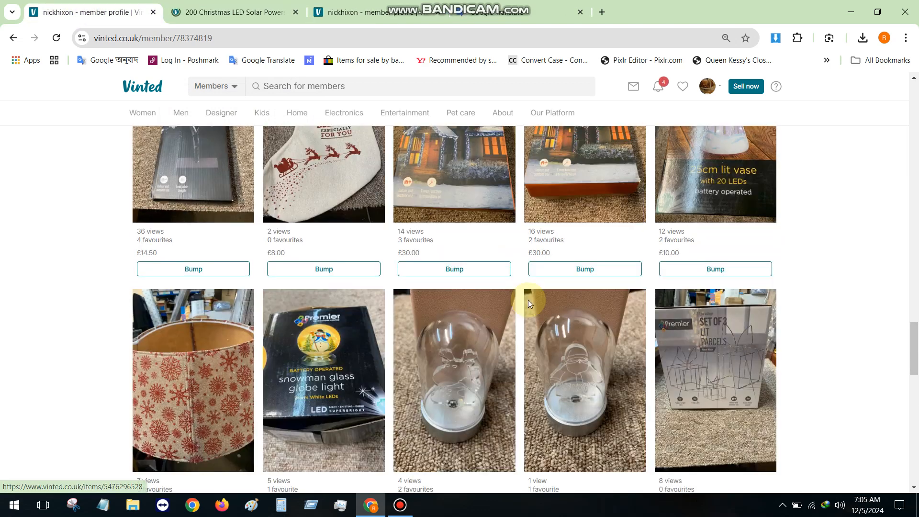
{"action": "left_click", "coordinate": [342, 11]}
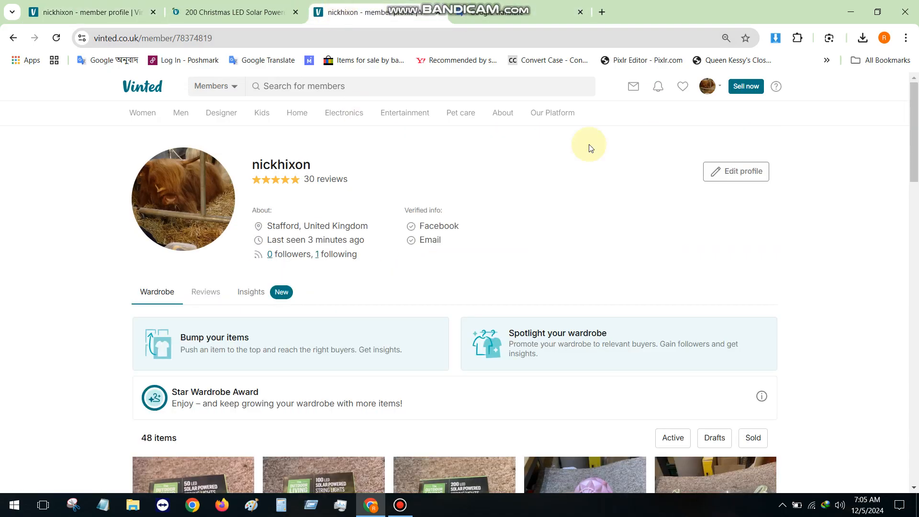
{"action": "left_click", "coordinate": [745, 86]}
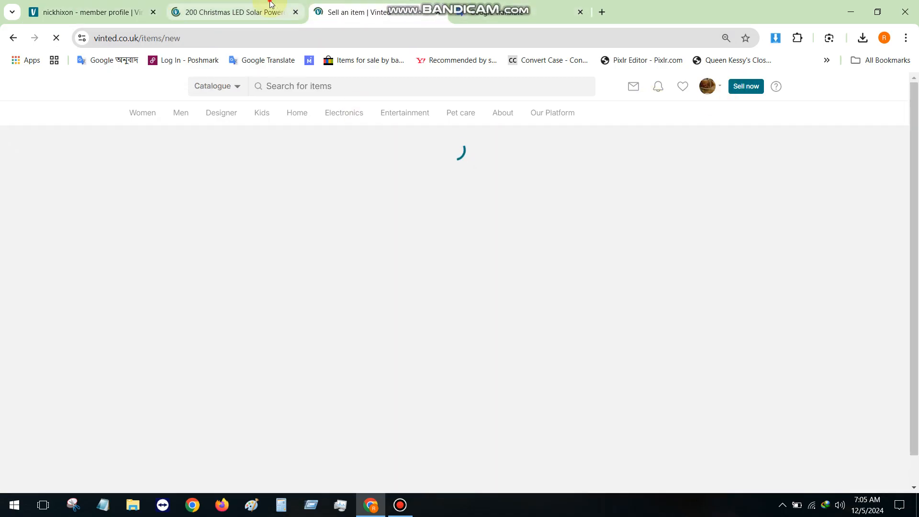
Examine the sold 200 LED listing and look through the wardrobe's items, including the other sold string lights.
{"action": "left_click", "coordinate": [270, 8]}
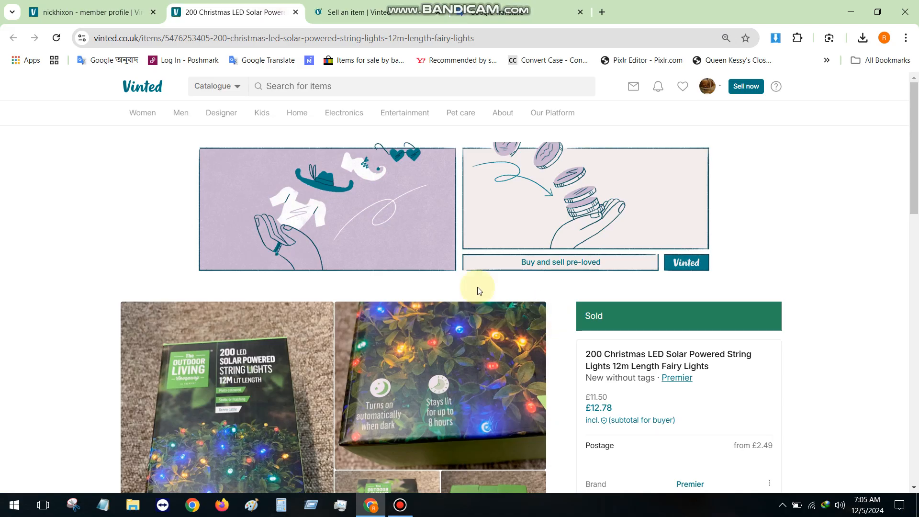
{"action": "scroll", "coordinate": [348, 335], "scroll_direction": "down", "scroll_amount": 3}
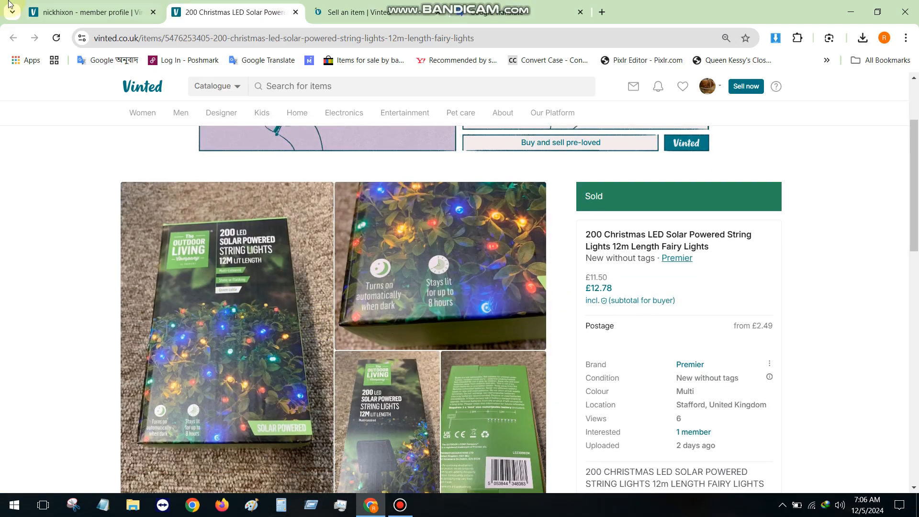
{"action": "left_click", "coordinate": [37, 12]}
{"action": "scroll", "coordinate": [375, 234], "scroll_direction": "down", "scroll_amount": 10}
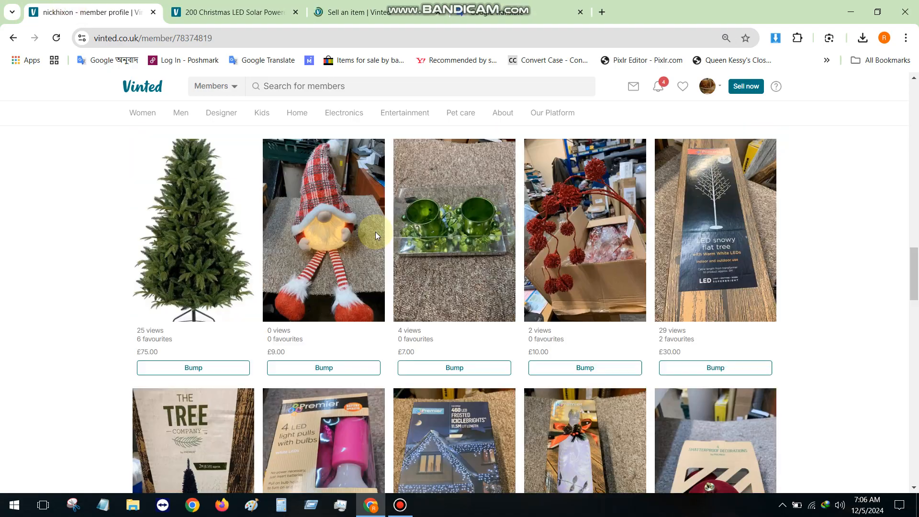
{"action": "scroll", "coordinate": [375, 232], "scroll_direction": "down", "scroll_amount": 11}
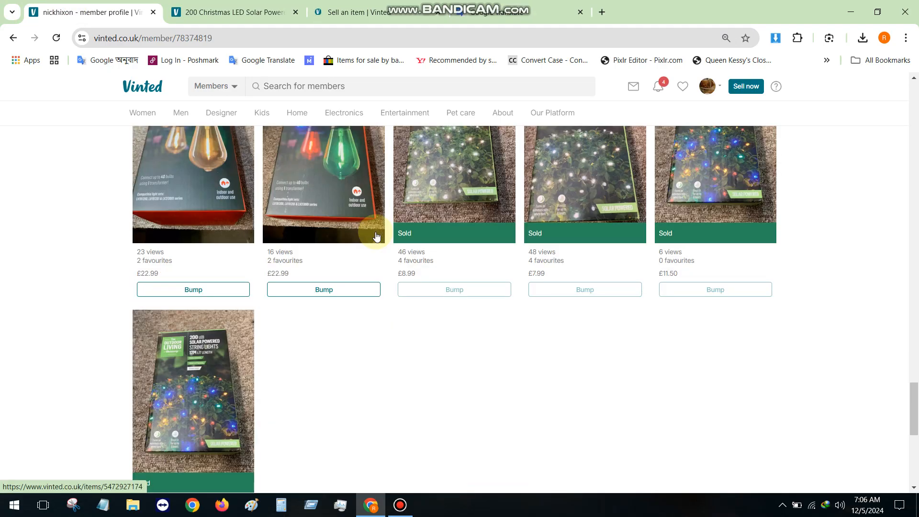
{"action": "scroll", "coordinate": [375, 233], "scroll_direction": "up", "scroll_amount": 14}
{"action": "scroll", "coordinate": [376, 236], "scroll_direction": "up", "scroll_amount": 5}
{"action": "left_click", "coordinate": [356, 9]}
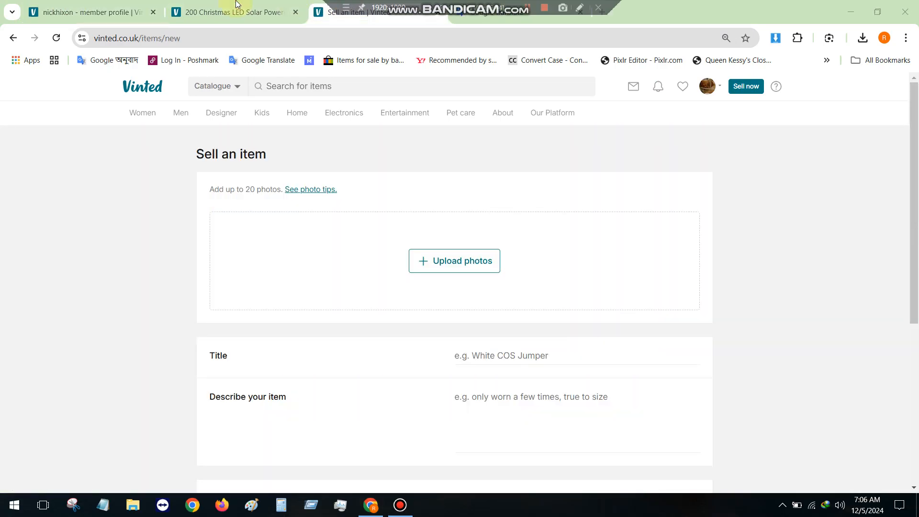
Save the sold 200 LED listing's first photo as a JPG, replacing 1.jpg in the work folder.
{"action": "left_click", "coordinate": [236, 6]}
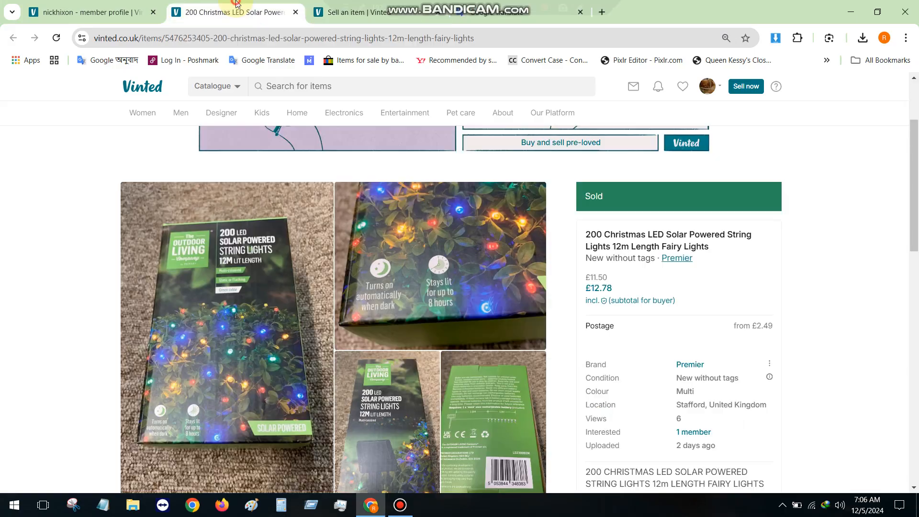
{"action": "right_click", "coordinate": [184, 296]}
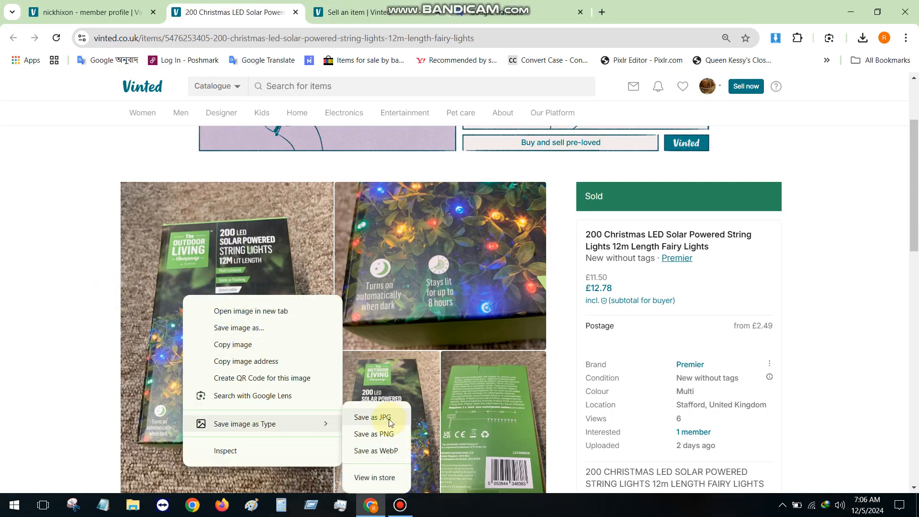
{"action": "left_click", "coordinate": [385, 418]}
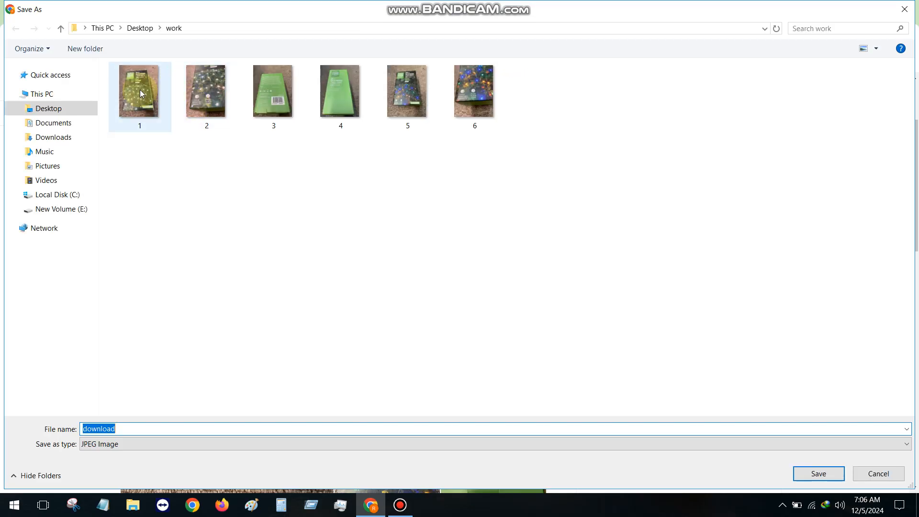
{"action": "double_click", "coordinate": [140, 90]}
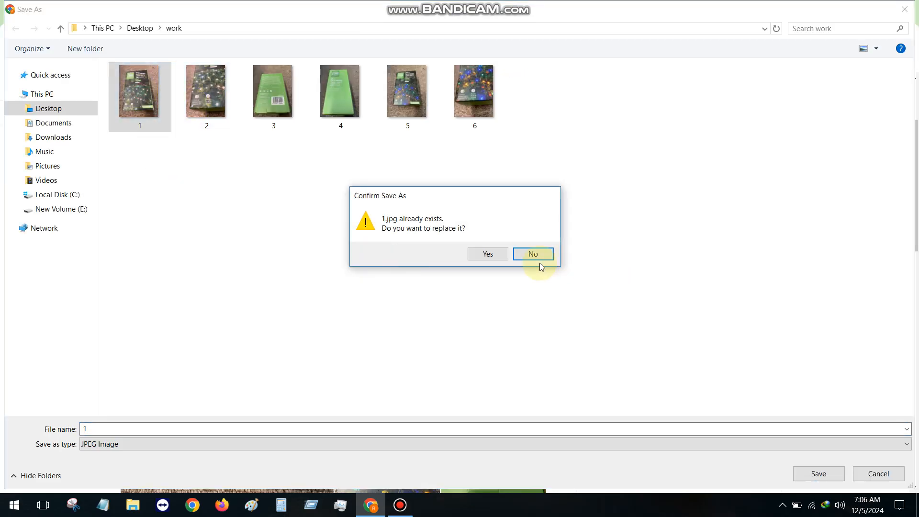
{"action": "left_click", "coordinate": [489, 253]}
Save the listing's second photo, the box close-up, as a JPG, replacing 2.jpg in the work folder.
{"action": "right_click", "coordinate": [400, 226]}
{"action": "mouse_move", "coordinate": [471, 354]}
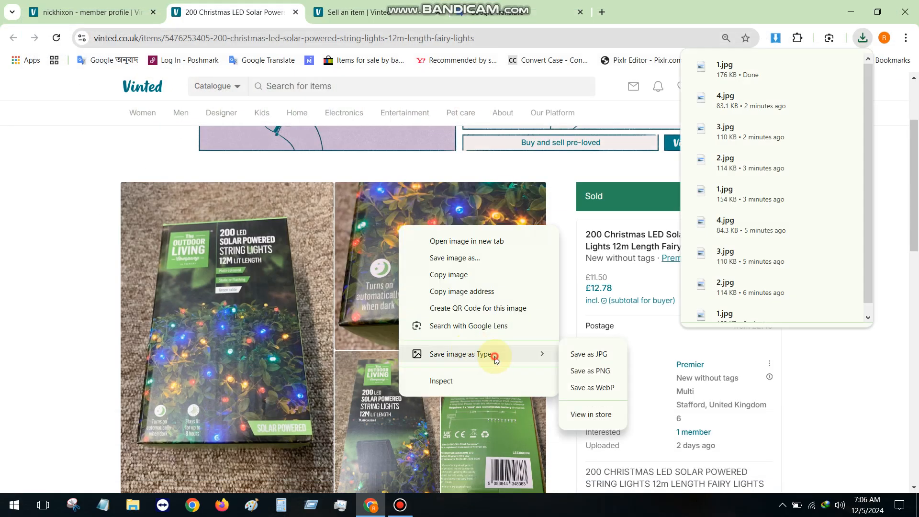
{"action": "left_click", "coordinate": [598, 354]}
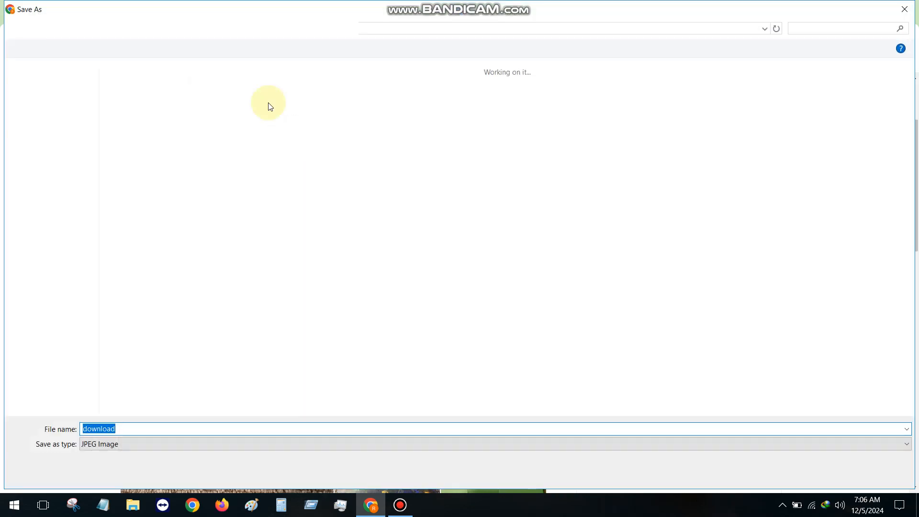
{"action": "double_click", "coordinate": [205, 92]}
{"action": "left_click", "coordinate": [496, 255]}
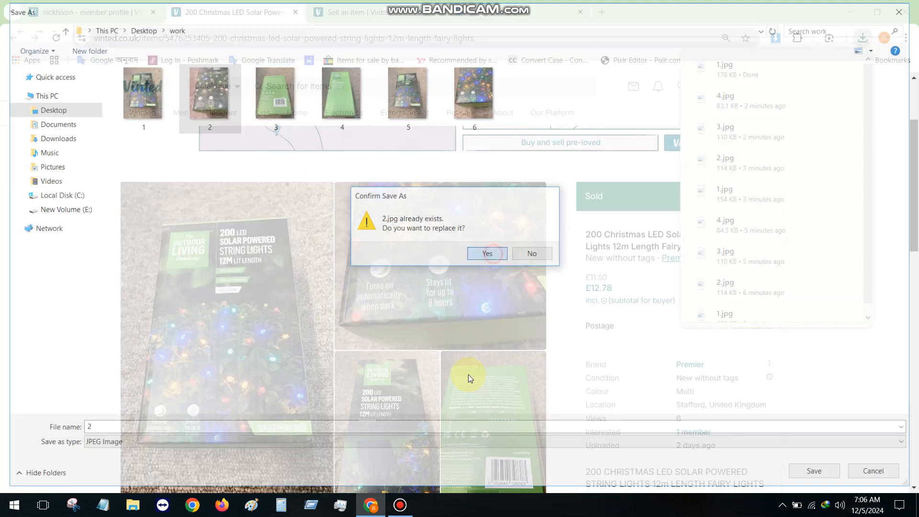
Save the third photo, showing the box side with the solar panel, as a JPG, replacing 3.jpg.
{"action": "scroll", "coordinate": [412, 294], "scroll_direction": "down", "scroll_amount": 3}
{"action": "right_click", "coordinate": [365, 276]}
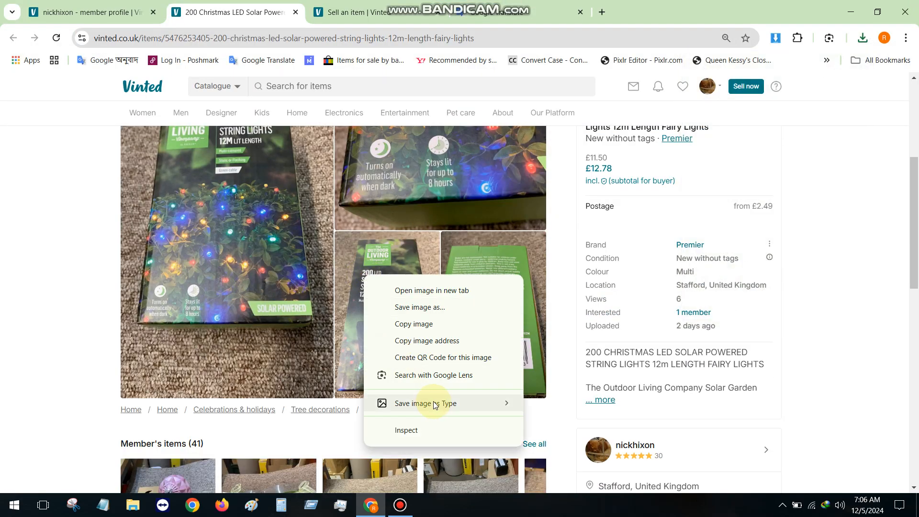
{"action": "mouse_move", "coordinate": [426, 403]}
{"action": "left_click", "coordinate": [564, 403]}
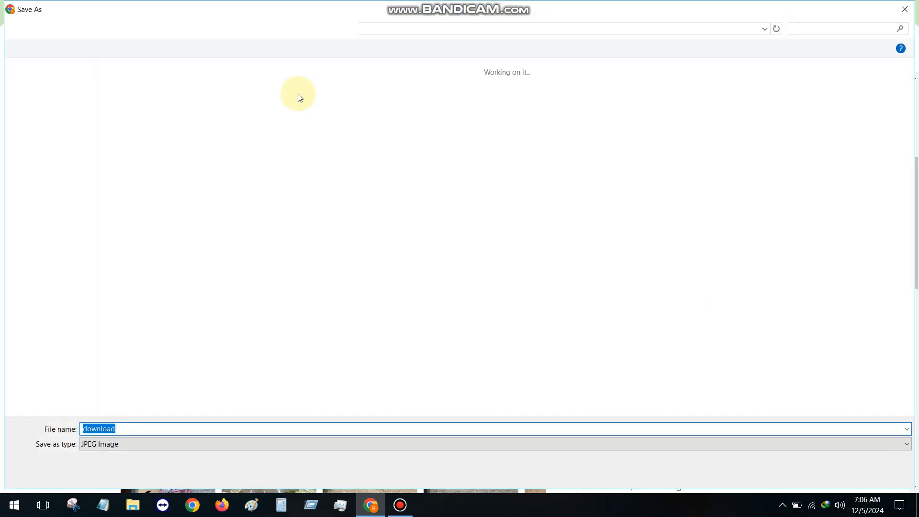
{"action": "double_click", "coordinate": [282, 98]}
{"action": "left_click", "coordinate": [485, 255]}
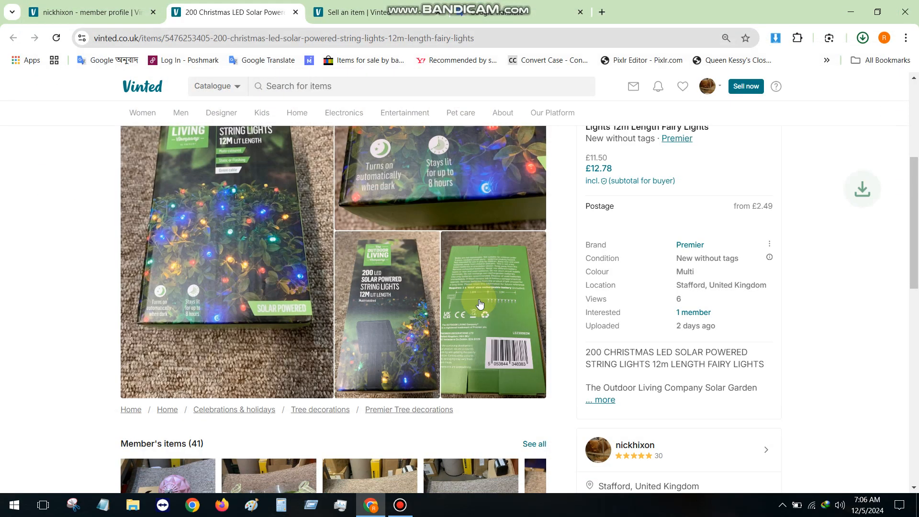
Save the fourth photo, showing the green back of the box, as a JPG, replacing 4.jpg.
{"action": "right_click", "coordinate": [479, 297]}
{"action": "mouse_move", "coordinate": [595, 432]}
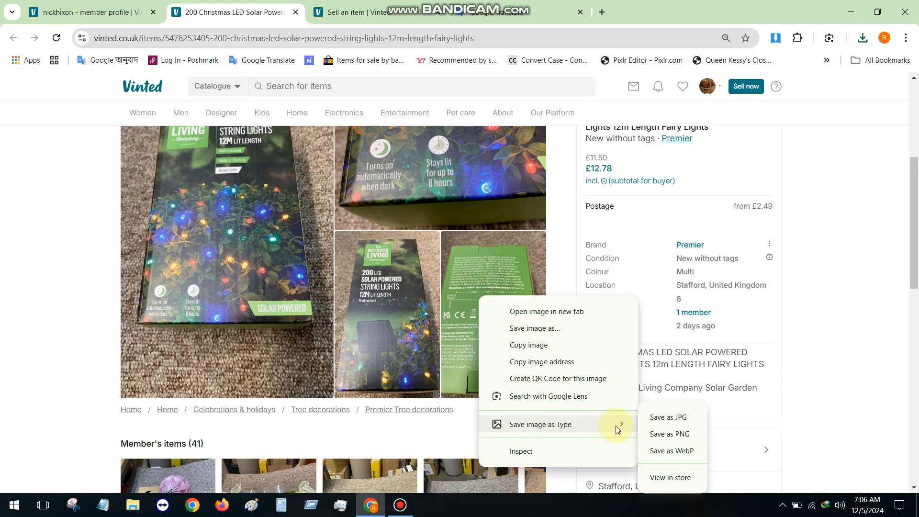
{"action": "left_click", "coordinate": [670, 416]}
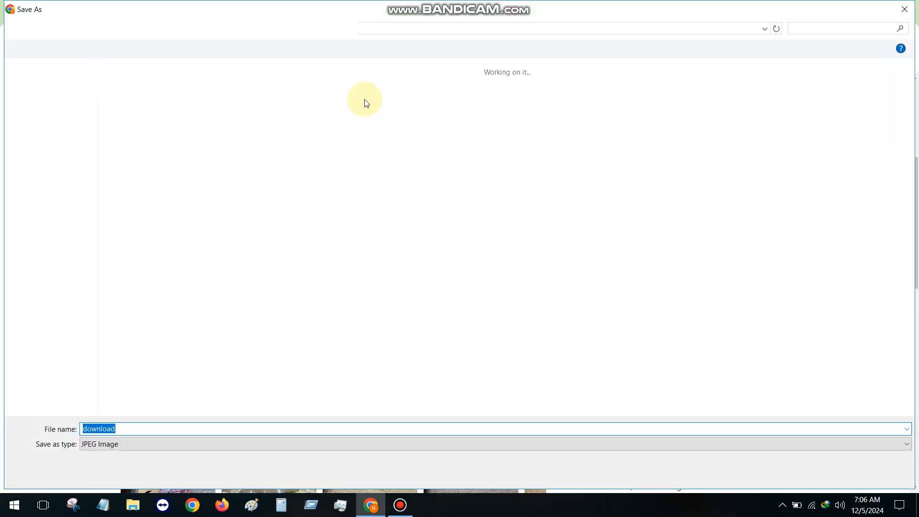
{"action": "double_click", "coordinate": [339, 92]}
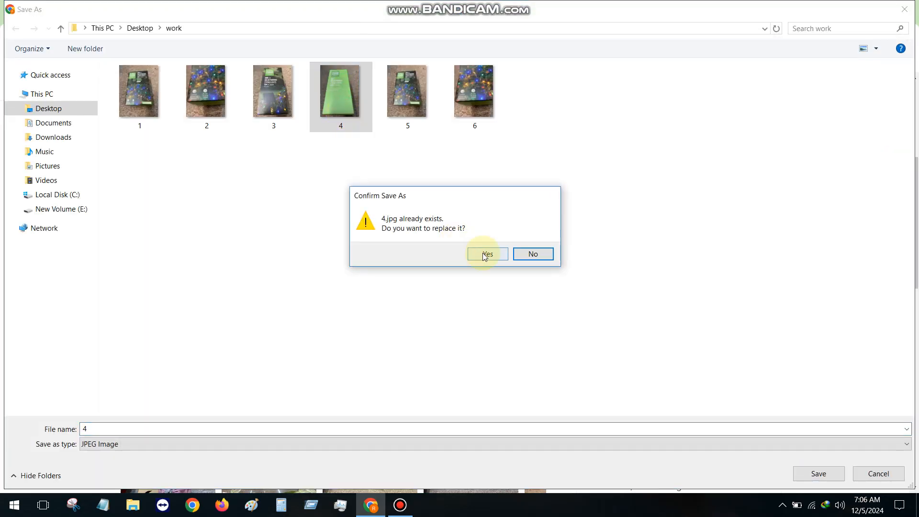
{"action": "left_click", "coordinate": [485, 253]}
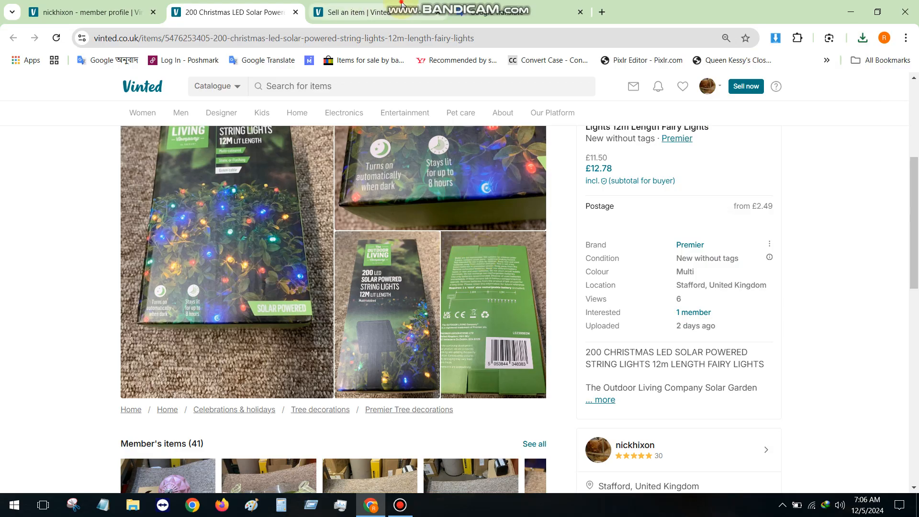
Open the photo file picker for the new 200 LED listing.
{"action": "left_click", "coordinate": [364, 11]}
{"action": "left_click", "coordinate": [416, 269]}
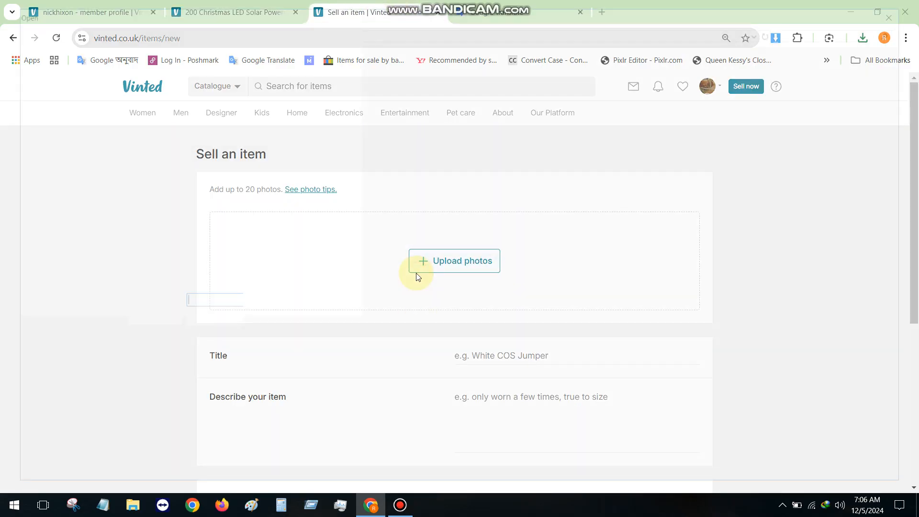
{"action": "type", "text": "mmmmmmmmmmmmmmmmmmmmmmmmmmmm"}
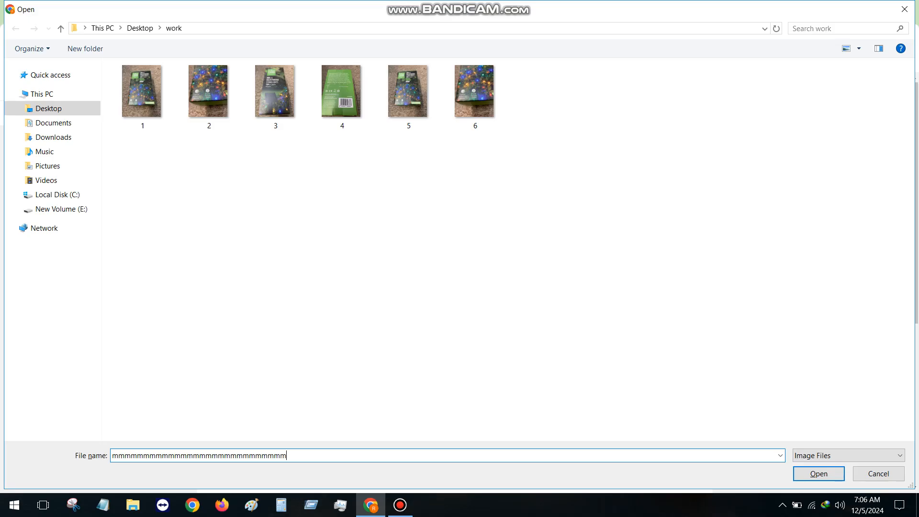
{"action": "type", "text": "mmmmmmmmmmmmmmmmmmmmmmmmmmmmmmmmm"}
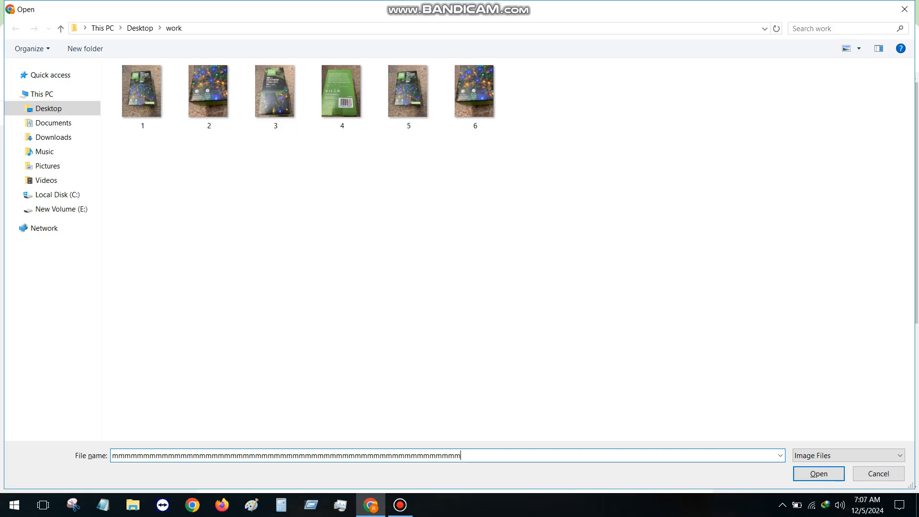
{"action": "type", "text": "mmmmmmmmmmmmmmmmmmmm"}
Upload photos 1 to 4 from the work folder to the new listing.
{"action": "left_click", "coordinate": [150, 111]}
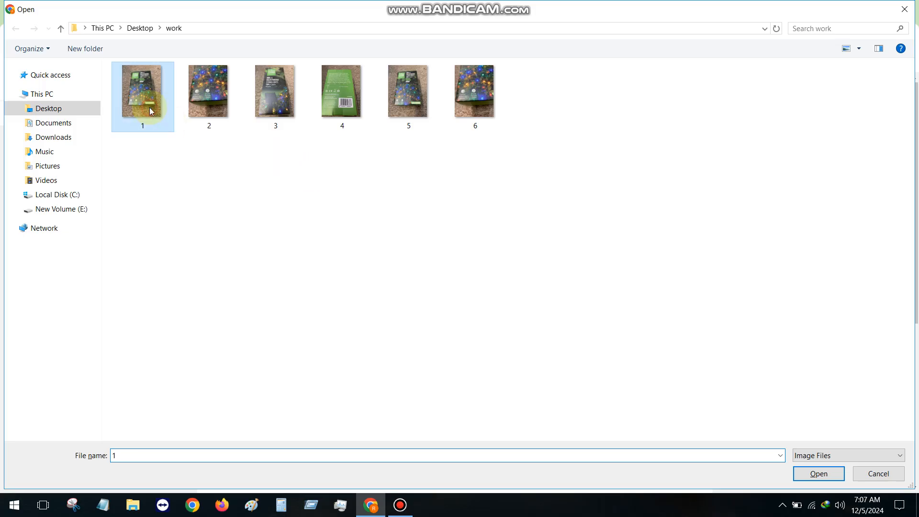
{"action": "left_click", "coordinate": [359, 112], "text": "shift"}
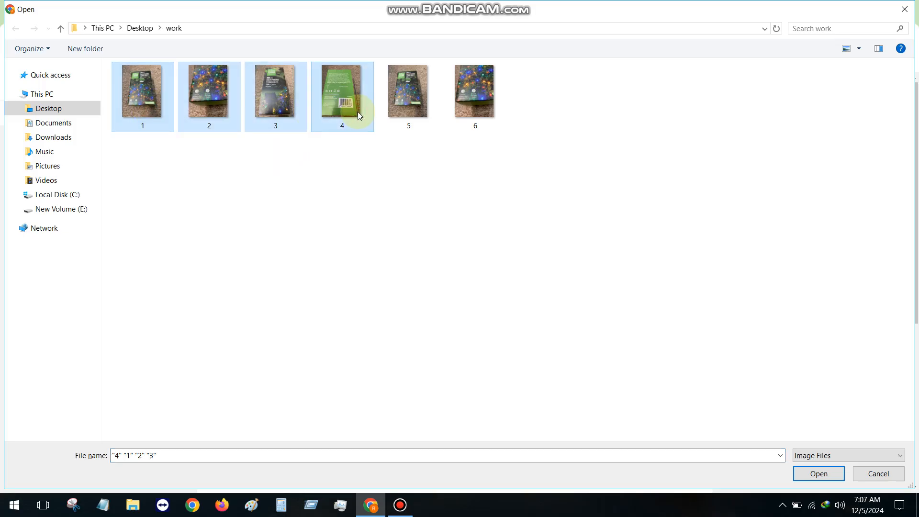
{"action": "key", "text": "Return"}
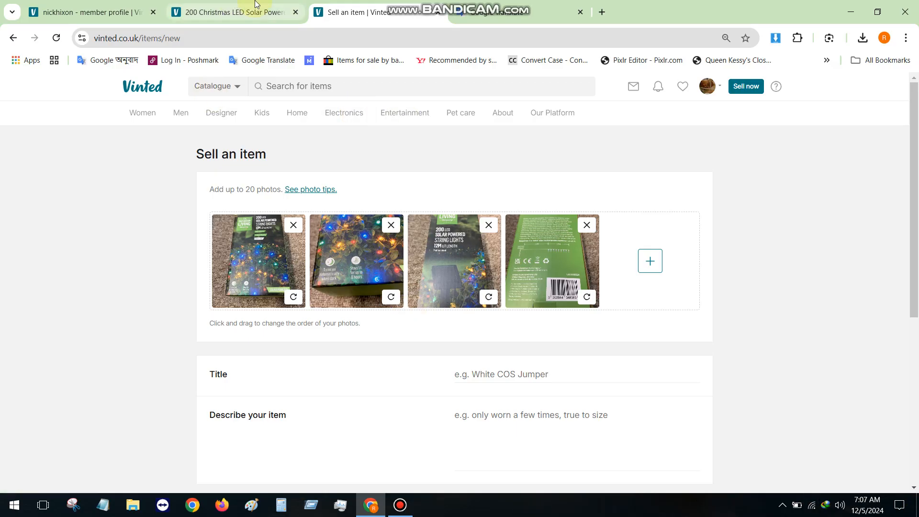
Copy the sold listing's title, "200 Christmas LED Solar Powered String Lights 12m Length Fairy Lights", into the new listing's title.
{"action": "left_click", "coordinate": [235, 12]}
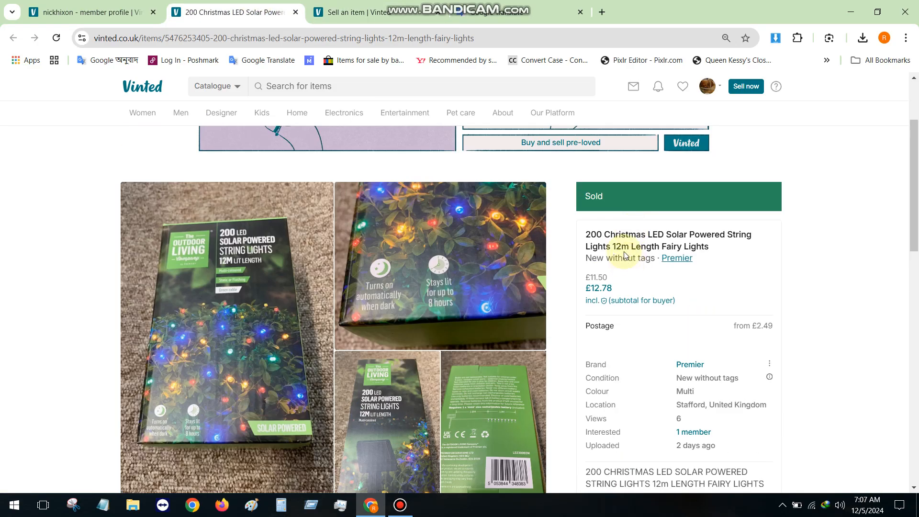
{"action": "triple_click", "coordinate": [625, 254]}
{"action": "key", "text": "ctrl+c"}
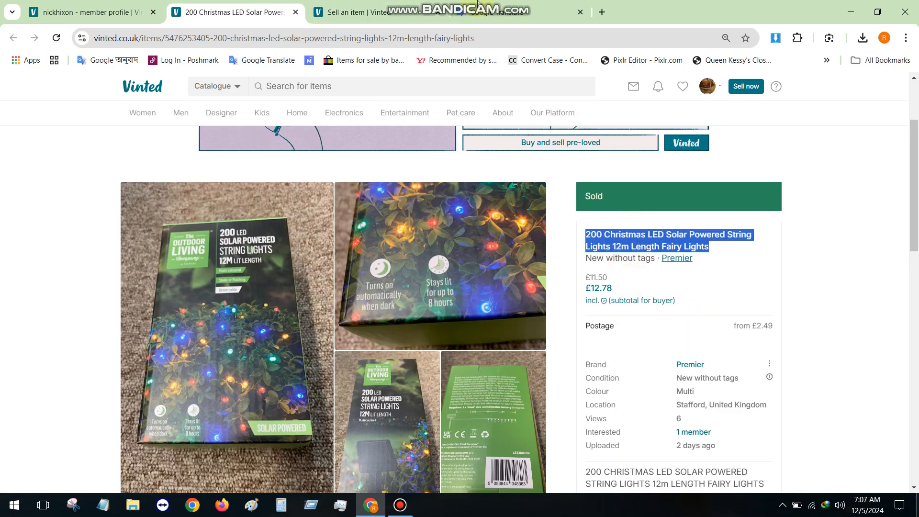
{"action": "left_click", "coordinate": [363, 12]}
{"action": "scroll", "coordinate": [492, 279], "scroll_direction": "down", "scroll_amount": 5}
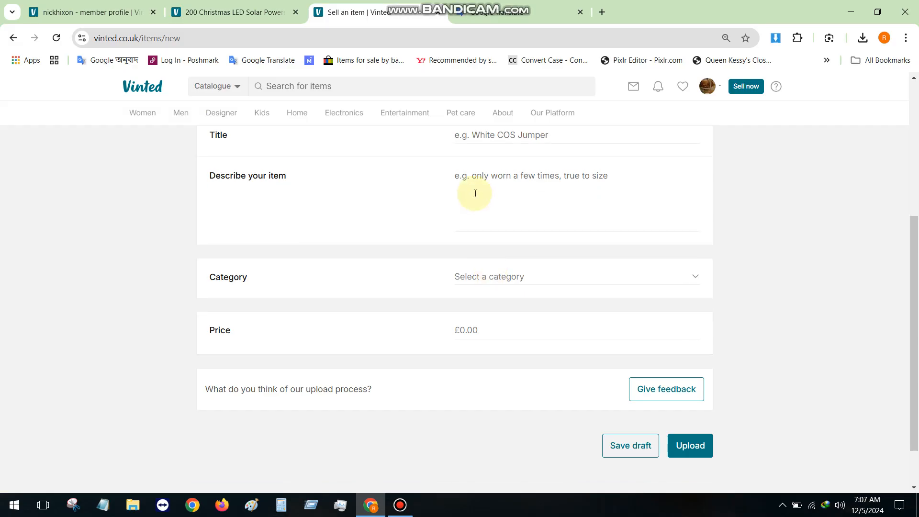
{"action": "scroll", "coordinate": [474, 192], "scroll_direction": "up", "scroll_amount": 5}
{"action": "left_click", "coordinate": [478, 371]}
{"action": "key", "text": "ctrl+v"}
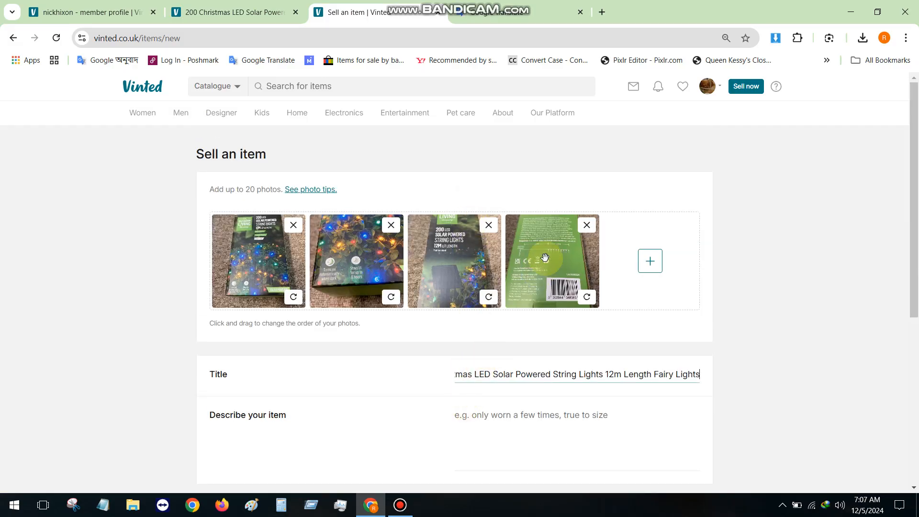
Copy the sold listing's full expanded description, through "Green cable", into the new listing's item description.
{"action": "scroll", "coordinate": [483, 287], "scroll_direction": "down", "scroll_amount": 5}
{"action": "left_click", "coordinate": [480, 207]}
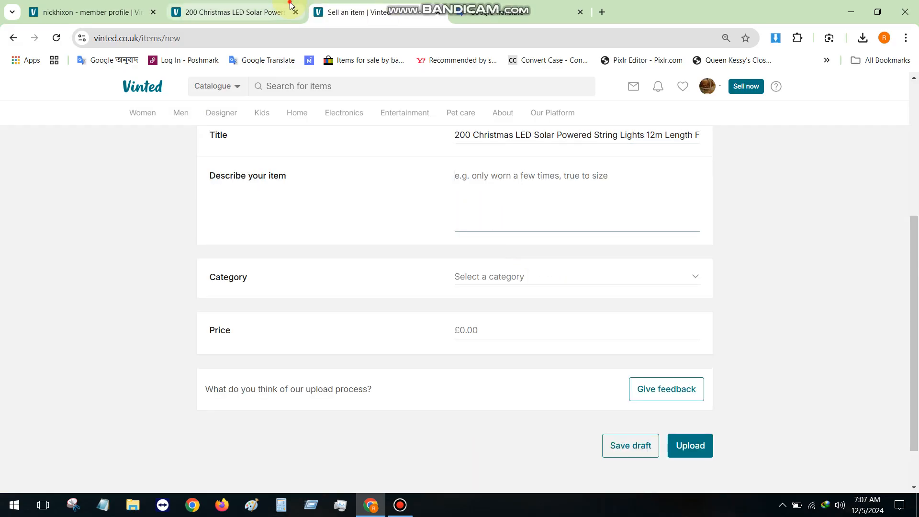
{"action": "left_click", "coordinate": [235, 12]}
{"action": "scroll", "coordinate": [598, 261], "scroll_direction": "down", "scroll_amount": 5}
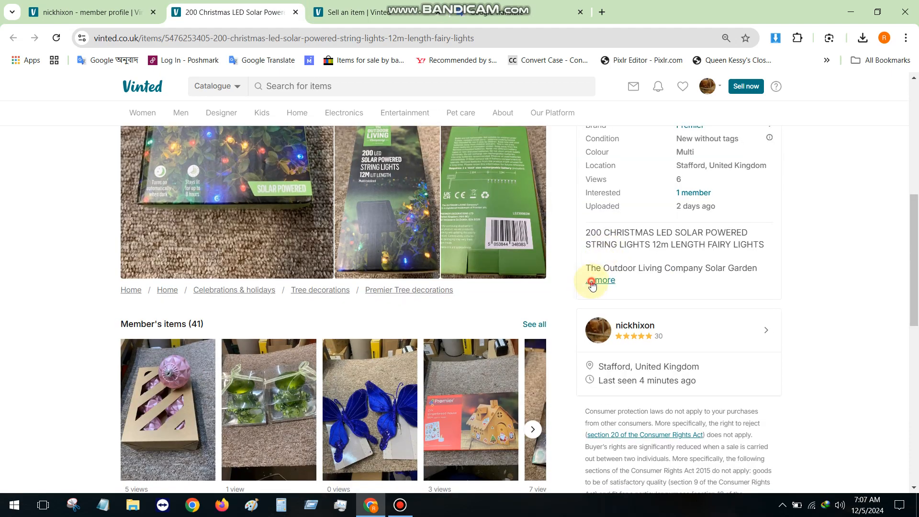
{"action": "left_click", "coordinate": [601, 279]}
{"action": "triple_click", "coordinate": [595, 239]}
{"action": "scroll", "coordinate": [609, 232], "scroll_direction": "down", "scroll_amount": 2}
{"action": "scroll", "coordinate": [609, 231], "scroll_direction": "down", "scroll_amount": 3}
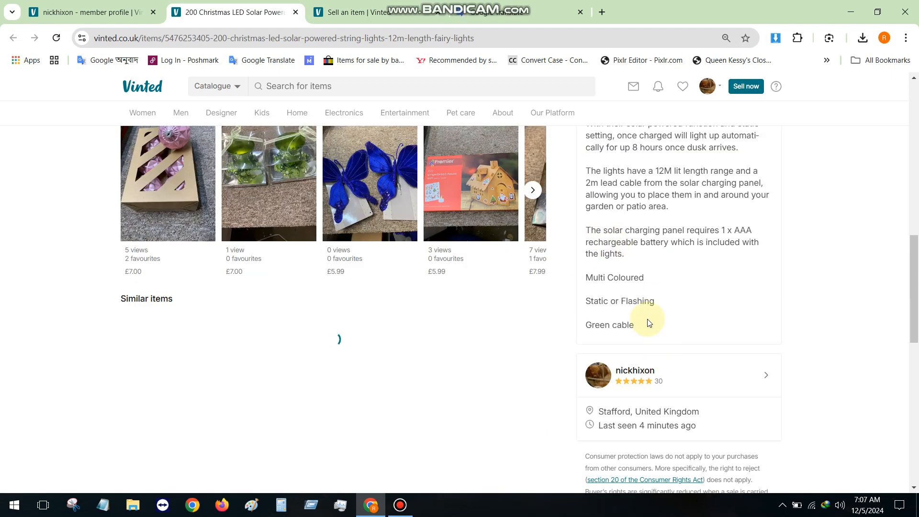
{"action": "left_click", "coordinate": [637, 326], "text": "shift"}
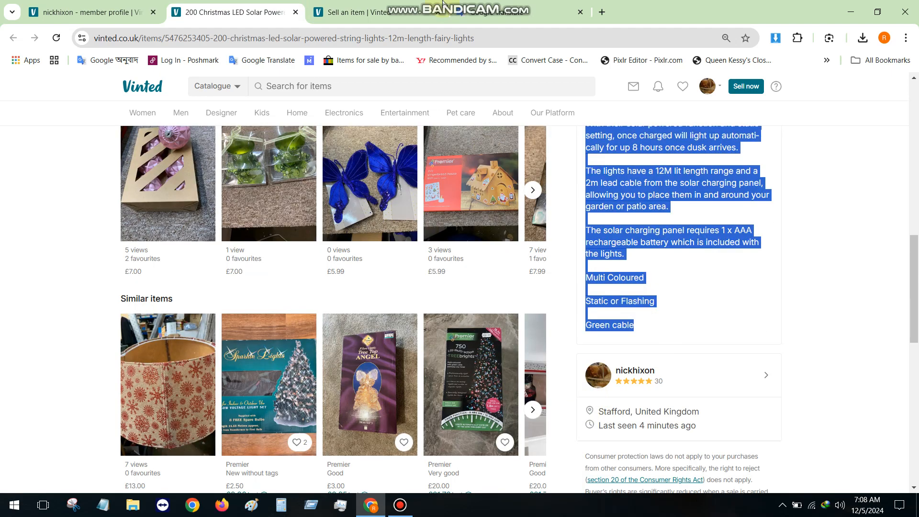
{"action": "left_click", "coordinate": [402, 7]}
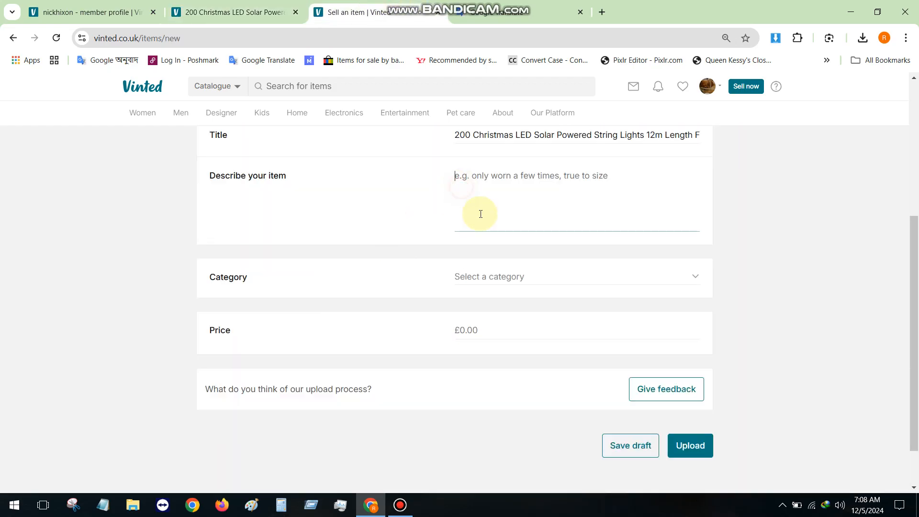
{"action": "key", "text": "ctrl+v"}
Set the new listing's category to the suggested Decorative lighting under Celebrations & holidays.
{"action": "scroll", "coordinate": [527, 215], "scroll_direction": "down", "scroll_amount": 6}
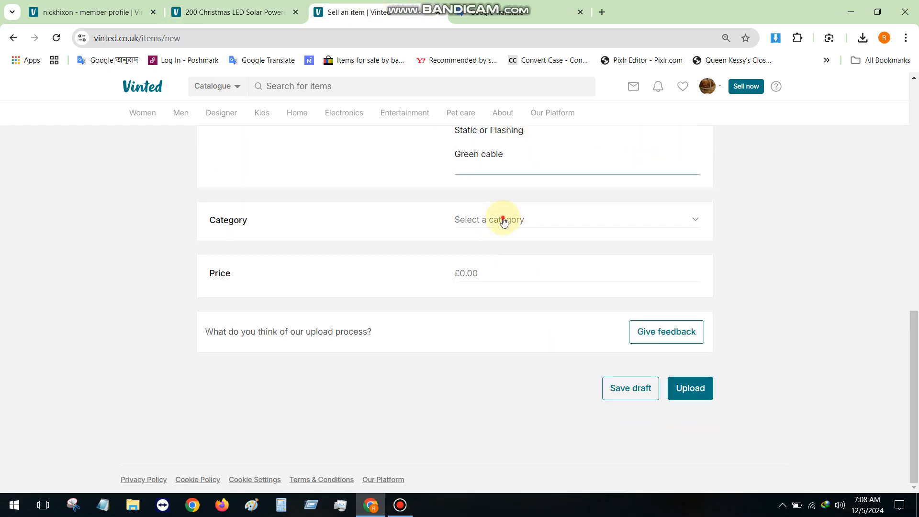
{"action": "left_click", "coordinate": [501, 217]}
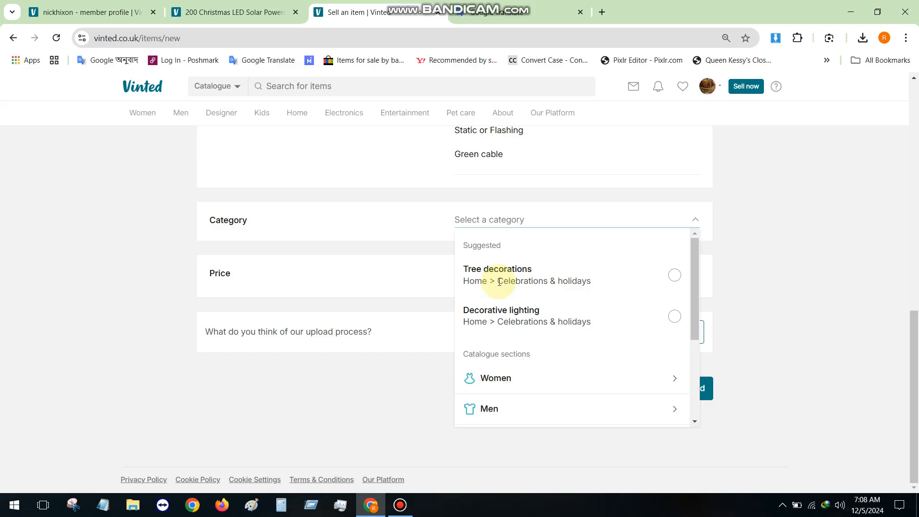
{"action": "left_click", "coordinate": [498, 315]}
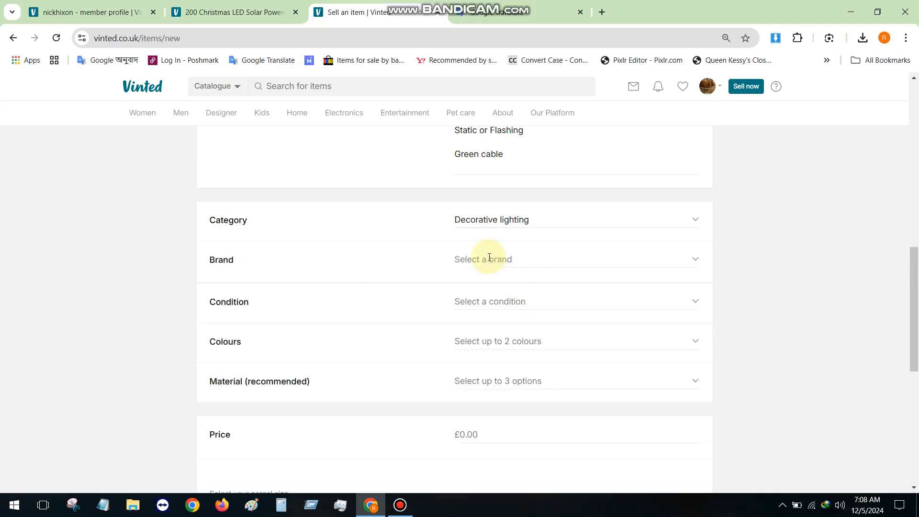
Copy the brand Premier from the sold listing and select it as the new listing's brand.
{"action": "left_click", "coordinate": [489, 260]}
{"action": "left_click", "coordinate": [246, 10]}
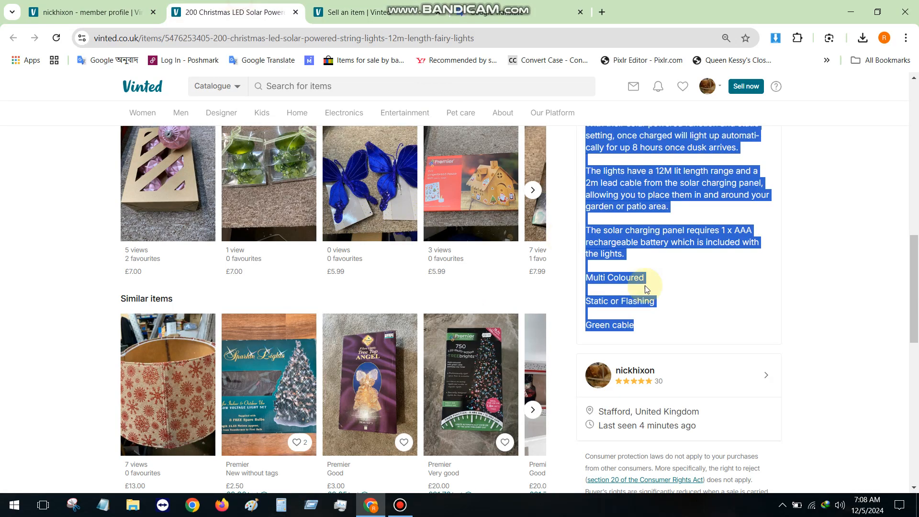
{"action": "scroll", "coordinate": [644, 285], "scroll_direction": "up", "scroll_amount": 10}
{"action": "scroll", "coordinate": [593, 378], "scroll_direction": "down", "scroll_amount": 3}
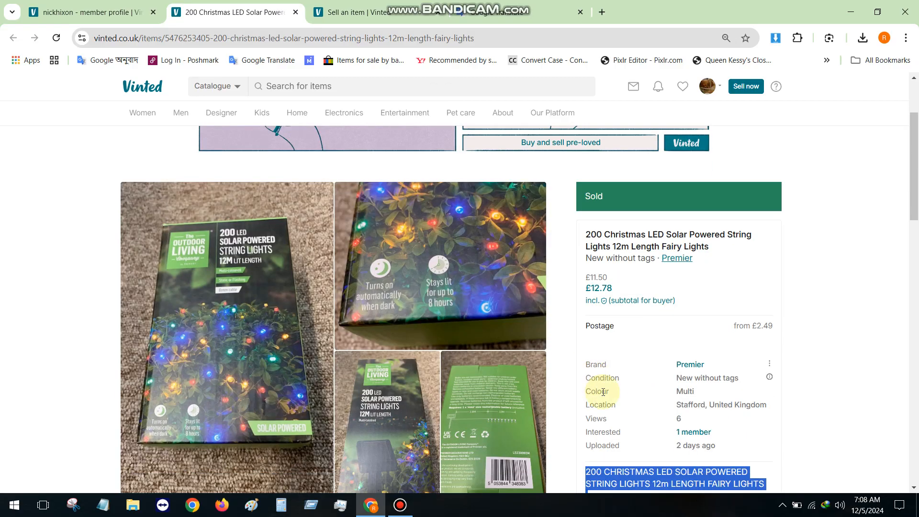
{"action": "left_click_drag", "start_coordinate": [665, 365], "coordinate": [705, 371]}
{"action": "key", "text": "ctrl+c"}
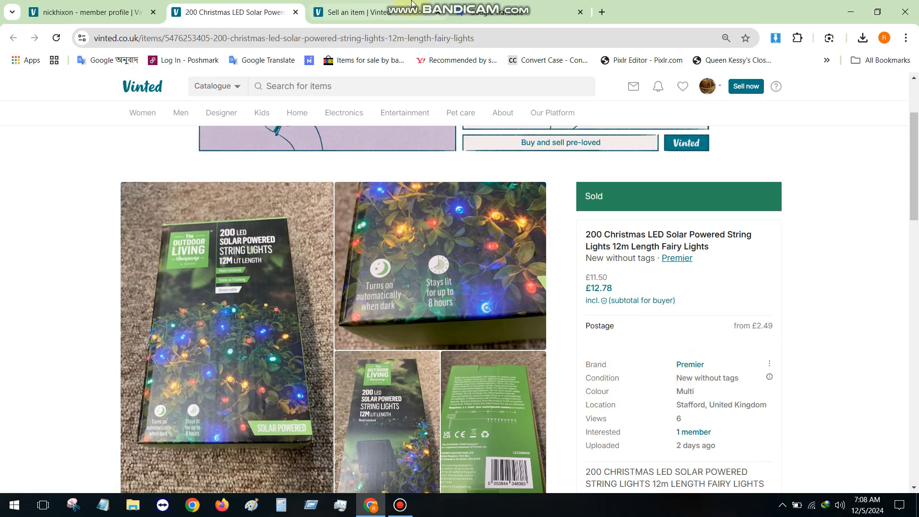
{"action": "key", "text": "ctrl+Tab"}
{"action": "key", "text": "ctrl+v"}
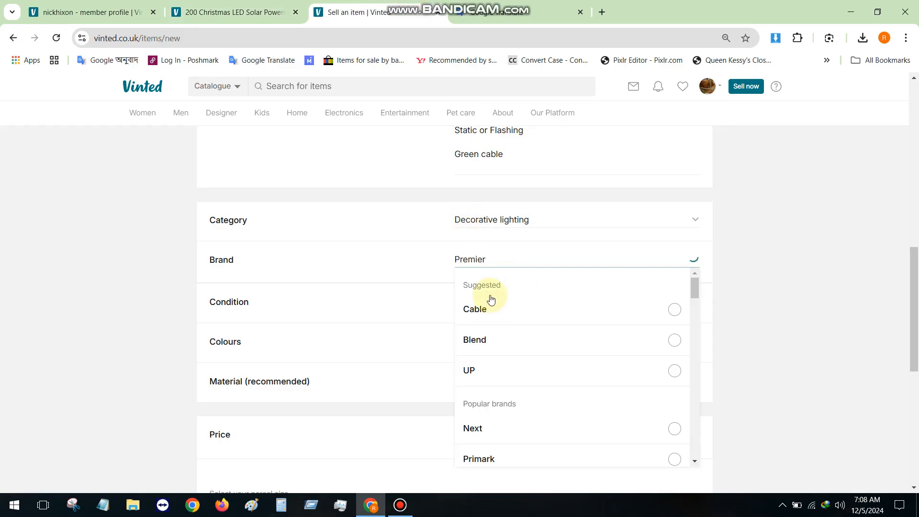
{"action": "left_click", "coordinate": [497, 427]}
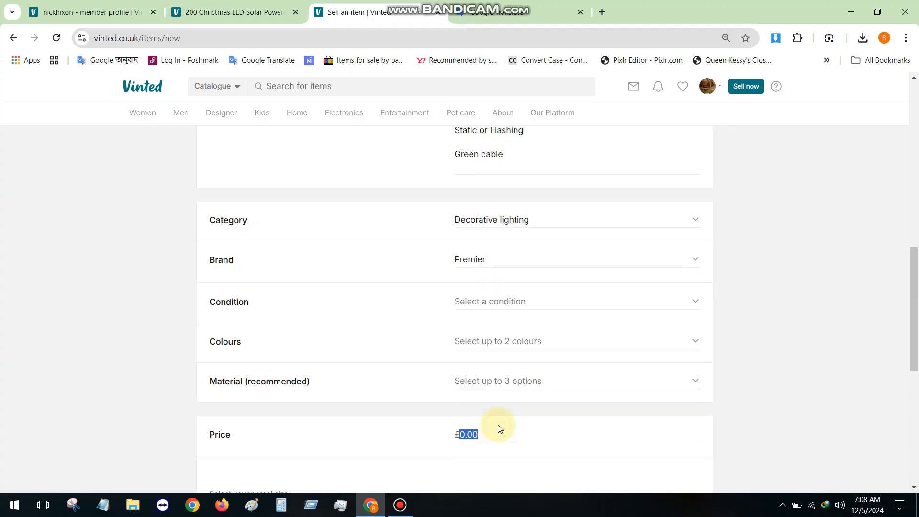
Set the condition to New without tags and the colour to Multi, matching the sold listing.
{"action": "left_click", "coordinate": [504, 301]}
{"action": "left_click", "coordinate": [518, 376]}
{"action": "scroll", "coordinate": [525, 295], "scroll_direction": "down", "scroll_amount": 2}
{"action": "scroll", "coordinate": [525, 296], "scroll_direction": "down", "scroll_amount": 1}
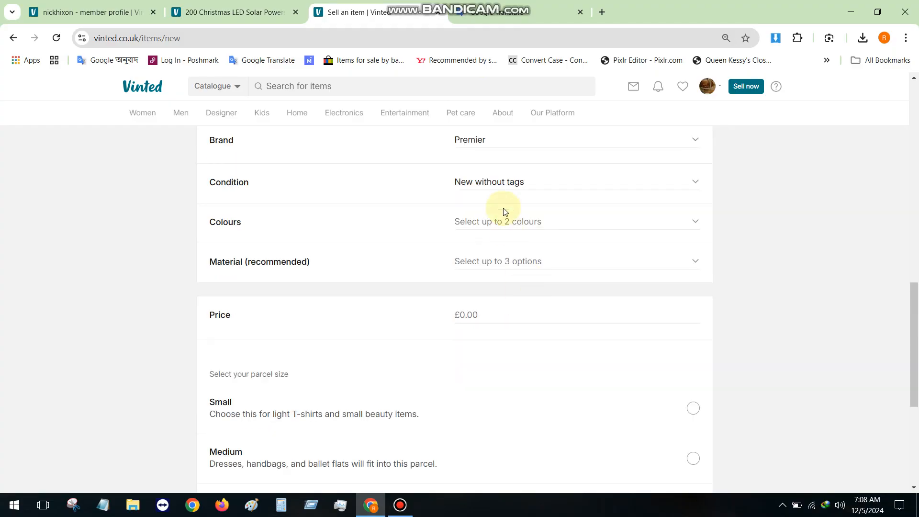
{"action": "left_click", "coordinate": [272, 11]}
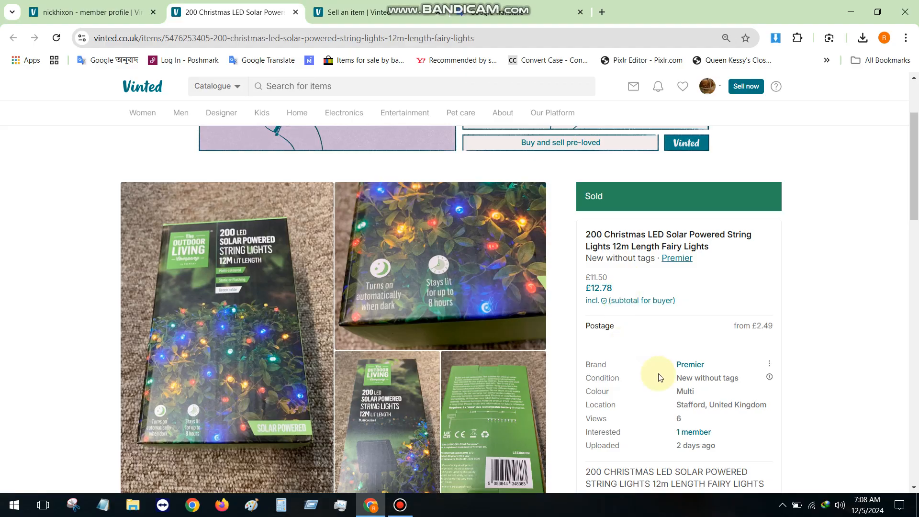
{"action": "left_click", "coordinate": [357, 12]}
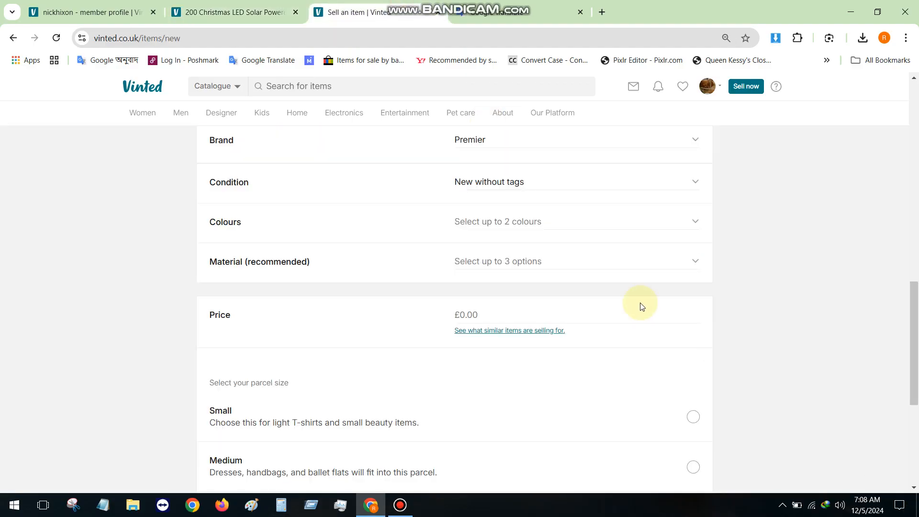
{"action": "left_click", "coordinate": [491, 225]}
{"action": "double_click", "coordinate": [494, 267]}
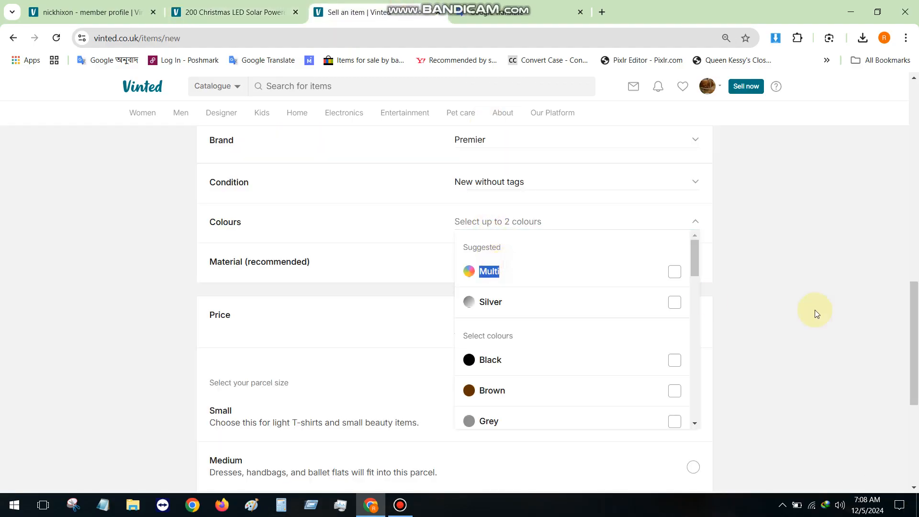
{"action": "left_click", "coordinate": [812, 309]}
{"action": "left_click", "coordinate": [492, 225]}
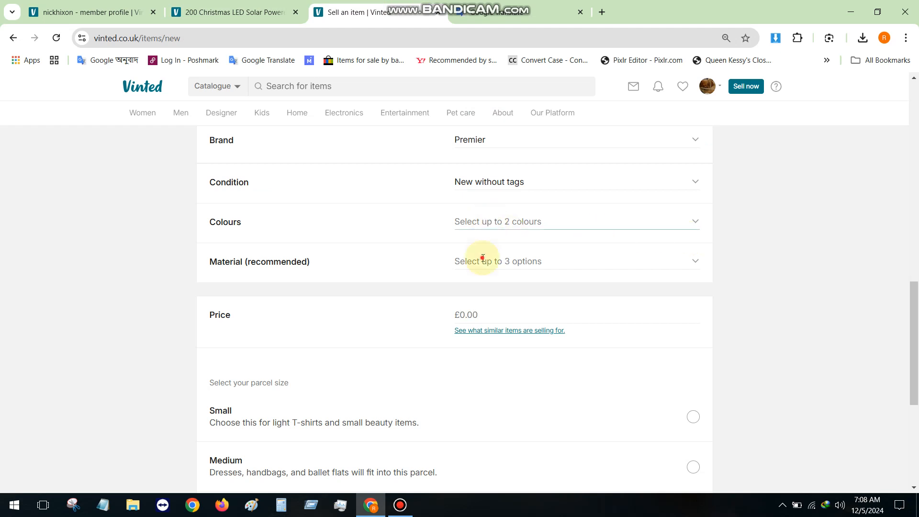
{"action": "left_click", "coordinate": [497, 271]}
{"action": "left_click", "coordinate": [822, 317]}
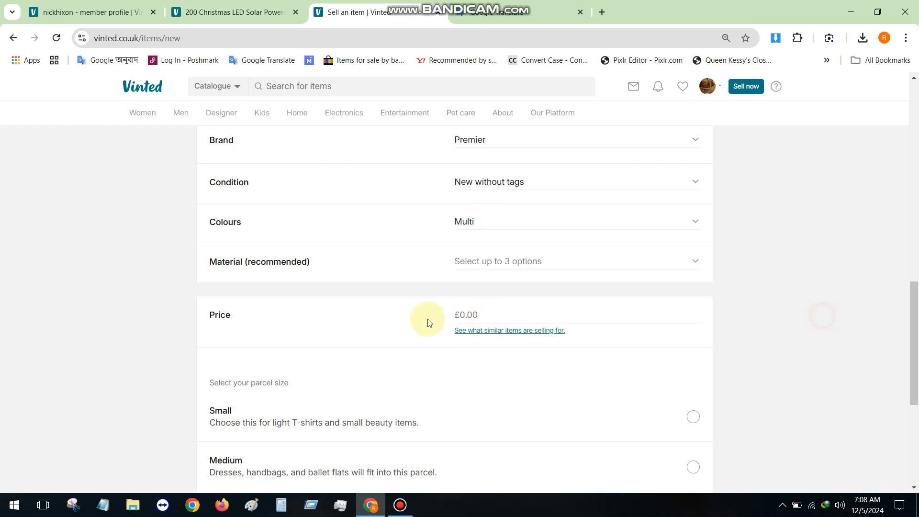
Copy the sold listing's item price of £11.50 into the new listing's price.
{"action": "scroll", "coordinate": [431, 287], "scroll_direction": "down", "scroll_amount": 3}
{"action": "left_click", "coordinate": [465, 196]}
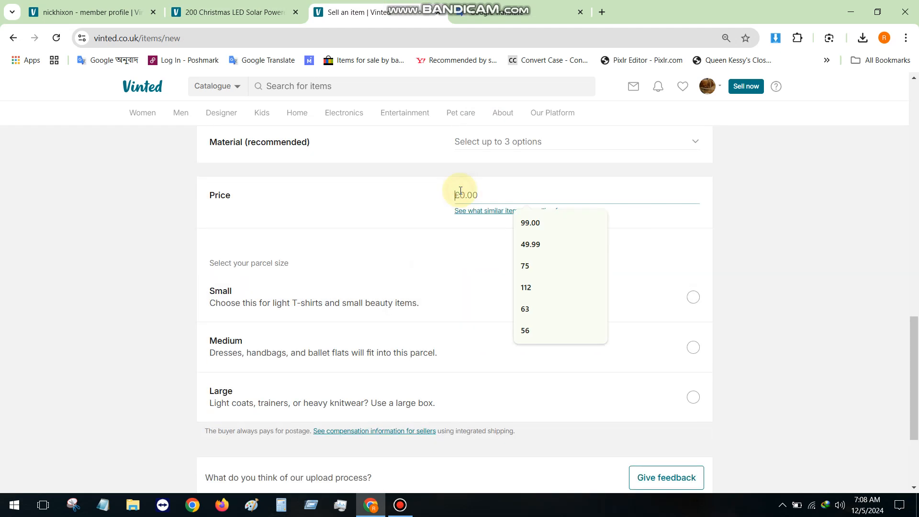
{"action": "left_click", "coordinate": [234, 12]}
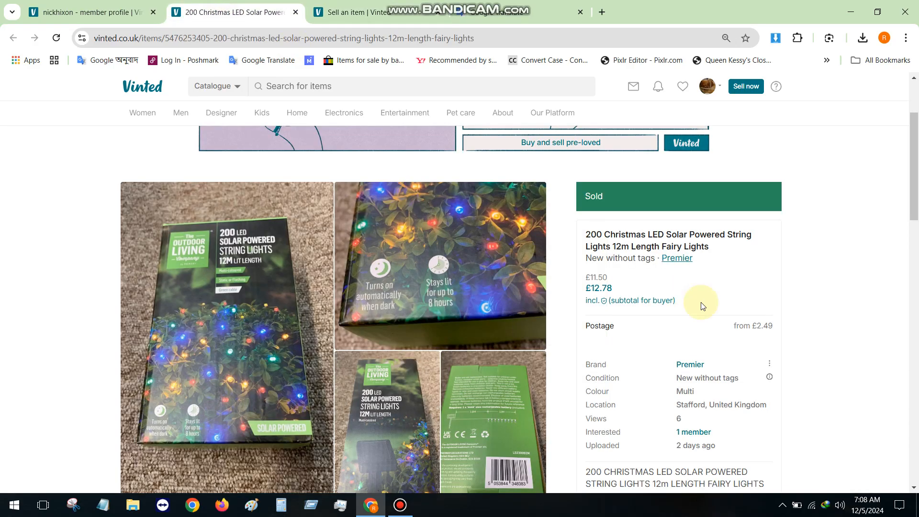
{"action": "double_click", "coordinate": [598, 278]}
{"action": "key", "text": "ctrl+c"}
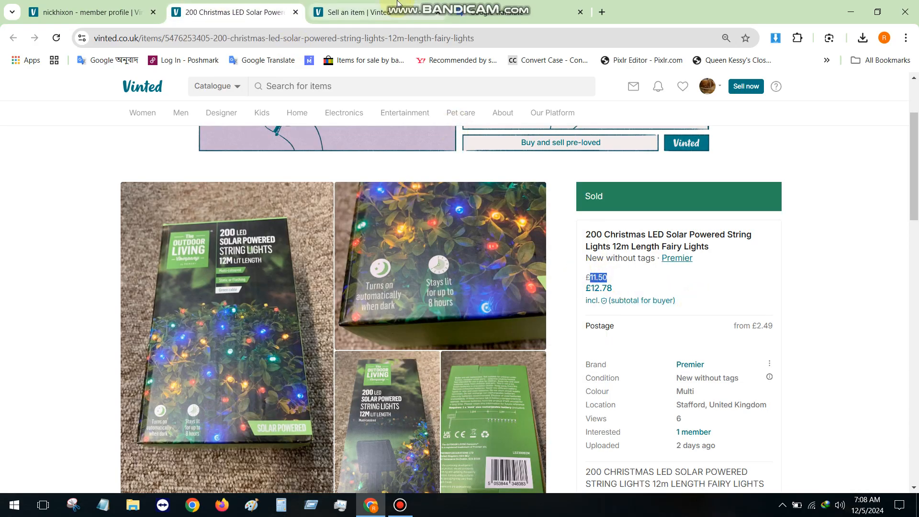
{"action": "left_click", "coordinate": [397, 5]}
{"action": "left_click", "coordinate": [469, 194]}
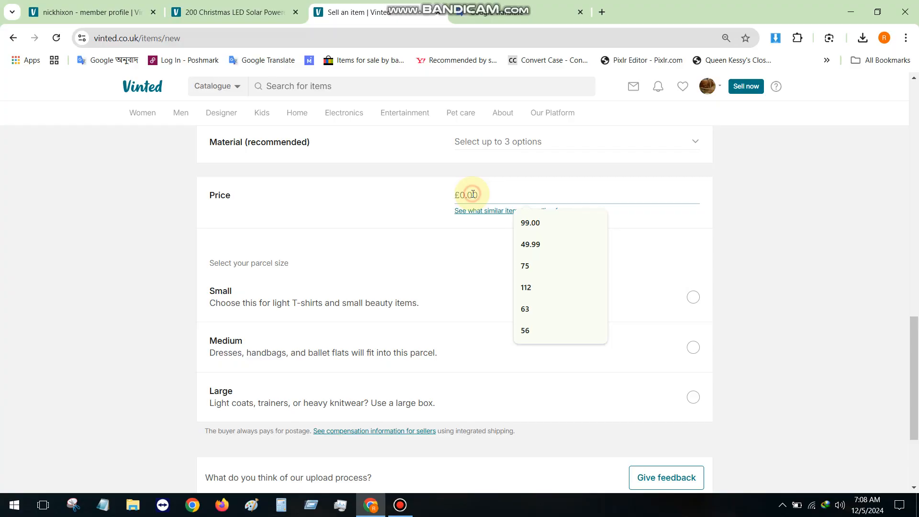
{"action": "key", "text": "ctrl+v"}
Select the Small parcel size and save the 200 LED listing as a draft.
{"action": "left_click", "coordinate": [690, 322]}
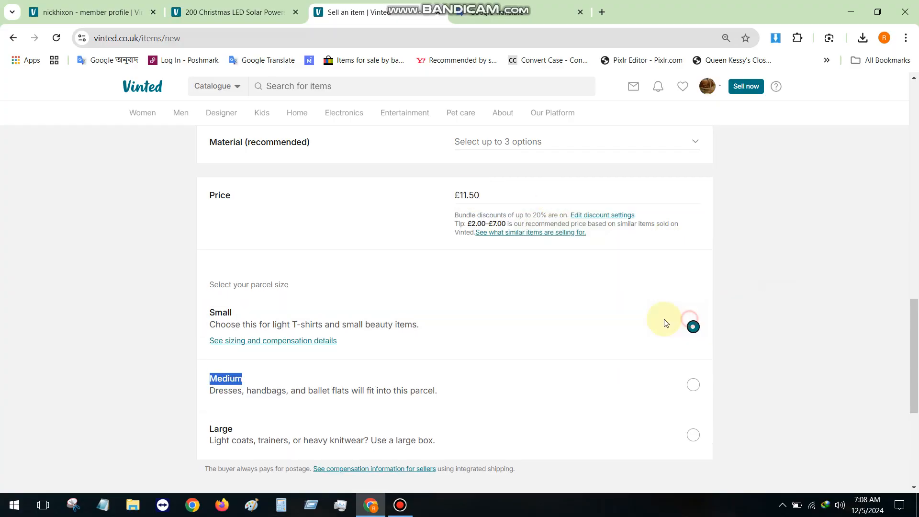
{"action": "scroll", "coordinate": [665, 323], "scroll_direction": "down", "scroll_amount": 5}
{"action": "left_click", "coordinate": [627, 386]}
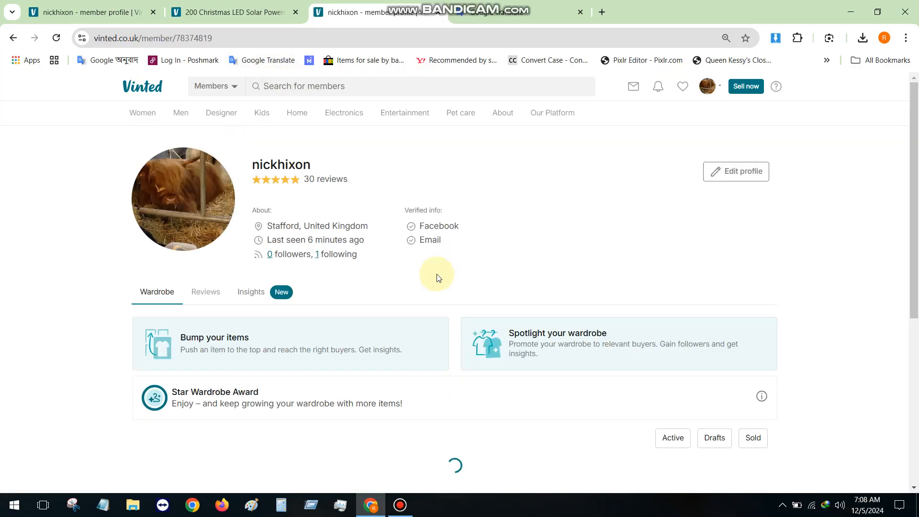
Switch to Snipping Tool and capture a rectangular snip of the wardrobe showing the four string light drafts.
{"action": "scroll", "coordinate": [436, 277], "scroll_direction": "down", "scroll_amount": 5}
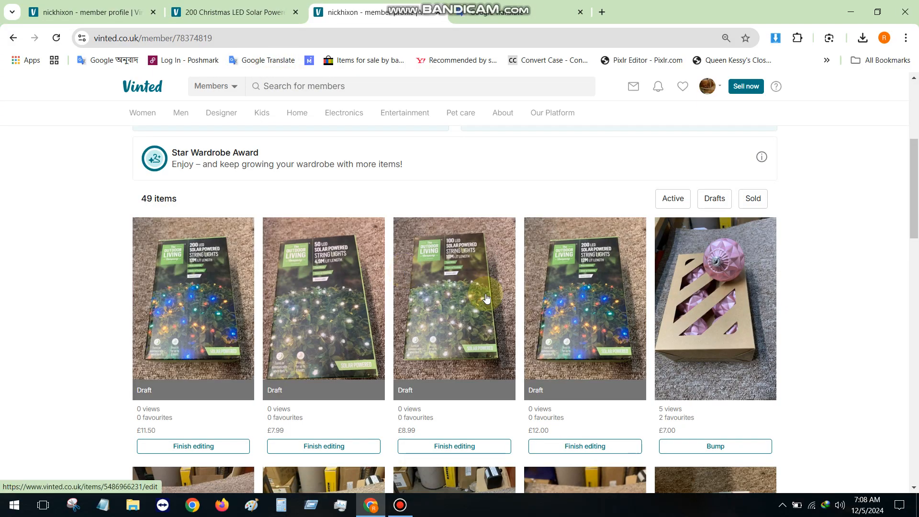
{"action": "scroll", "coordinate": [486, 298], "scroll_direction": "down", "scroll_amount": 2}
{"action": "scroll", "coordinate": [527, 312], "scroll_direction": "up", "scroll_amount": 2}
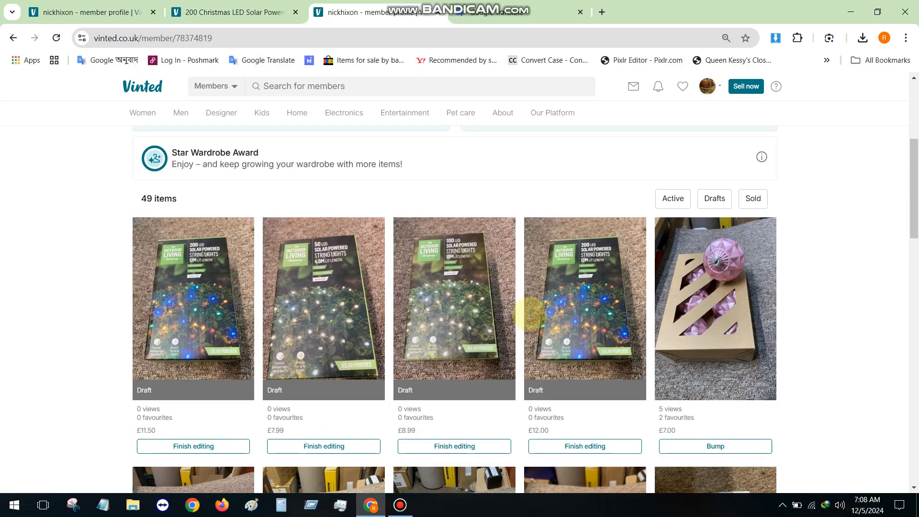
{"action": "left_click", "coordinate": [81, 506]}
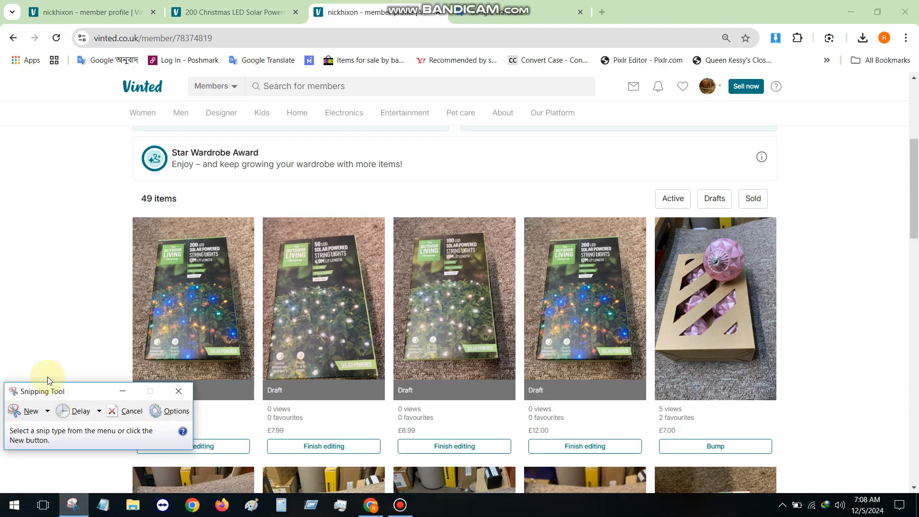
{"action": "left_click", "coordinate": [19, 411]}
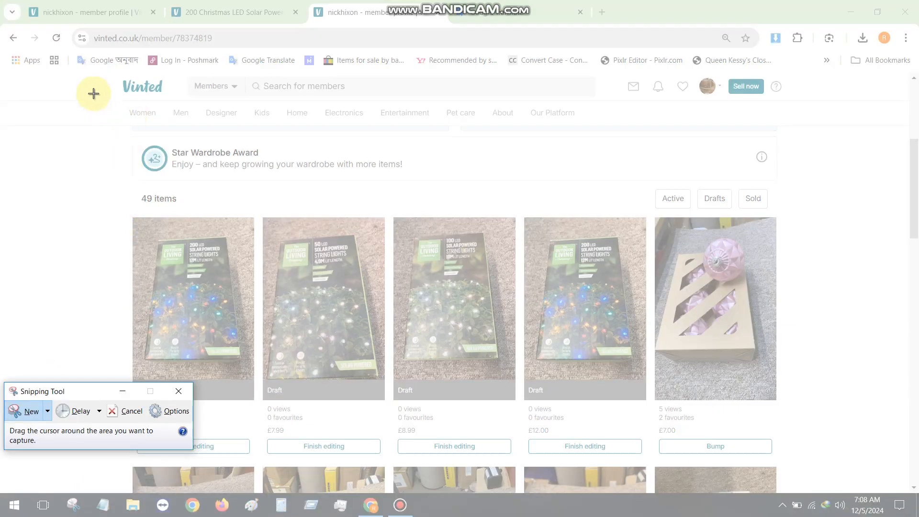
{"action": "left_click_drag", "start_coordinate": [89, 81], "coordinate": [792, 462]}
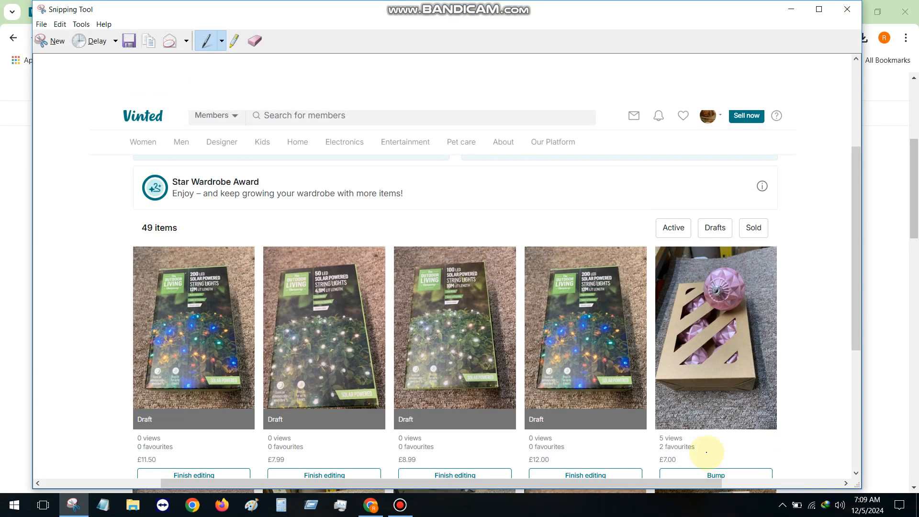
{"action": "key", "text": "ctrl+s"}
{"action": "double_click", "coordinate": [179, 158]}
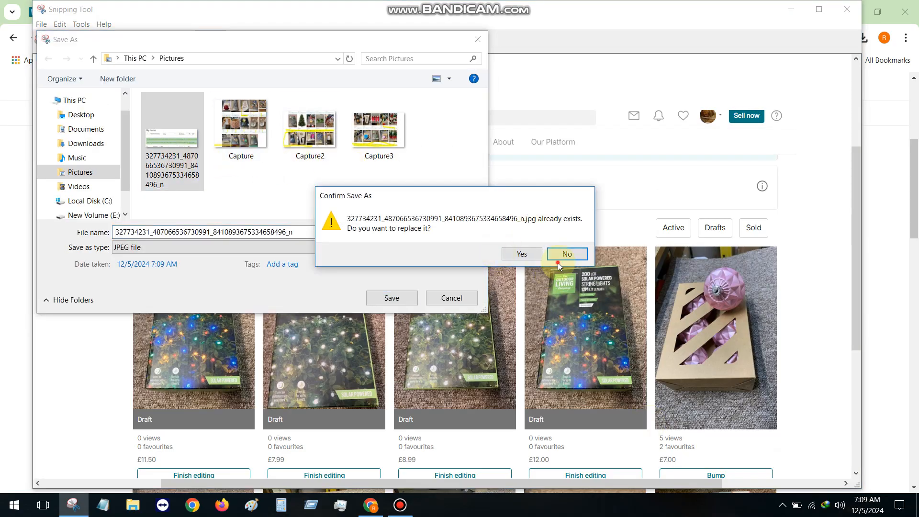
{"action": "left_click", "coordinate": [510, 260]}
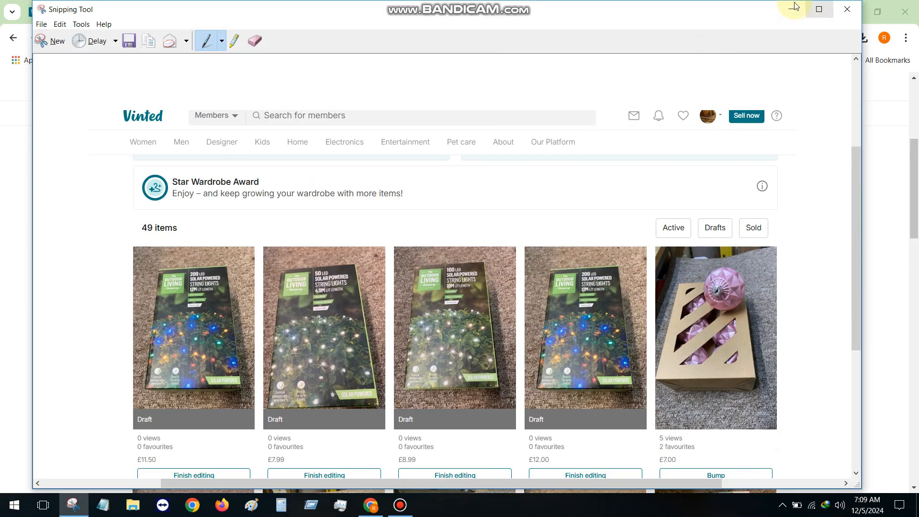
{"action": "left_click", "coordinate": [791, 9]}
{"action": "scroll", "coordinate": [390, 244], "scroll_direction": "up", "scroll_amount": 5}
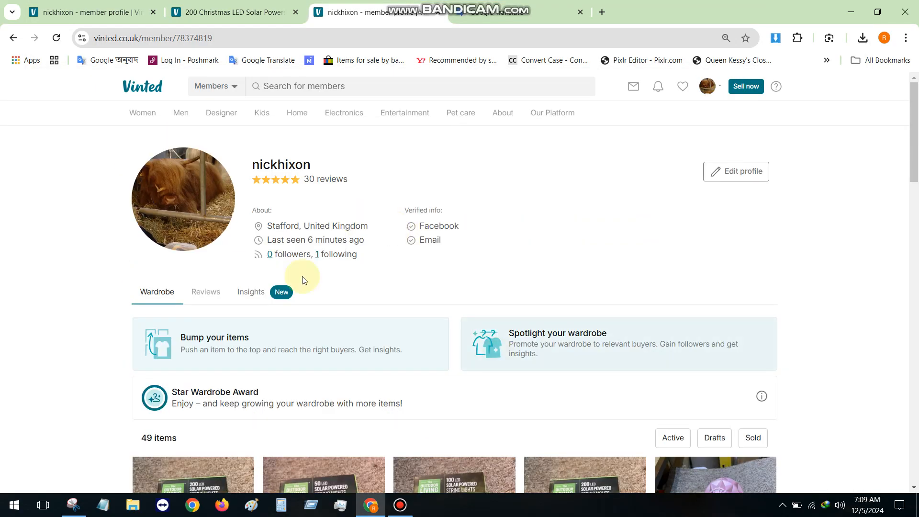
{"action": "mouse_move", "coordinate": [337, 245]}
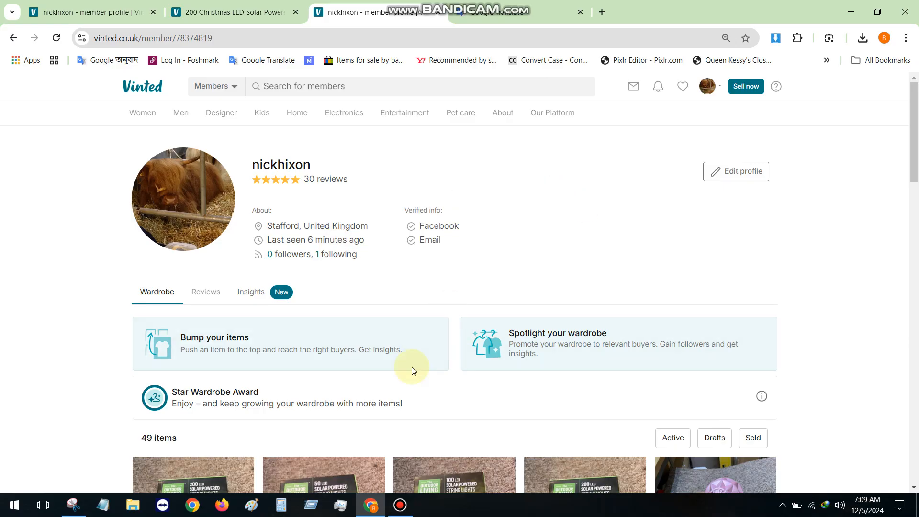
{"action": "mouse_move", "coordinate": [401, 513]}
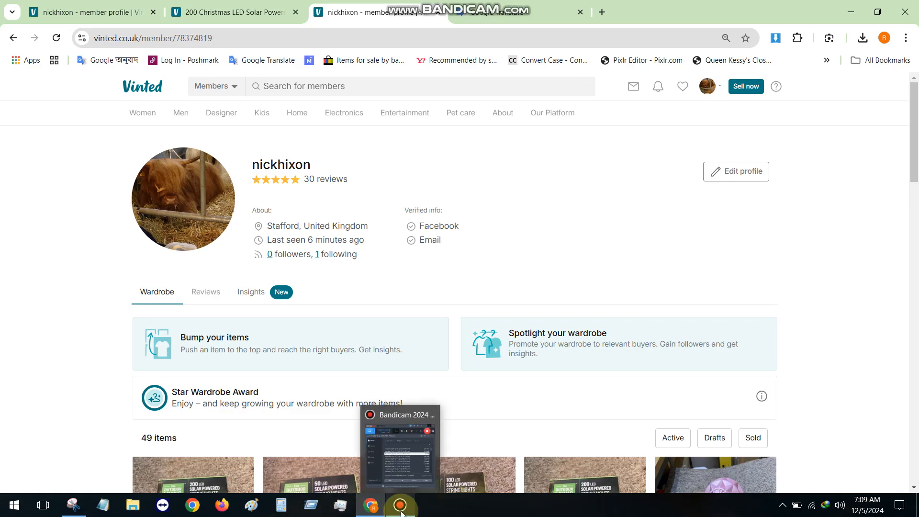